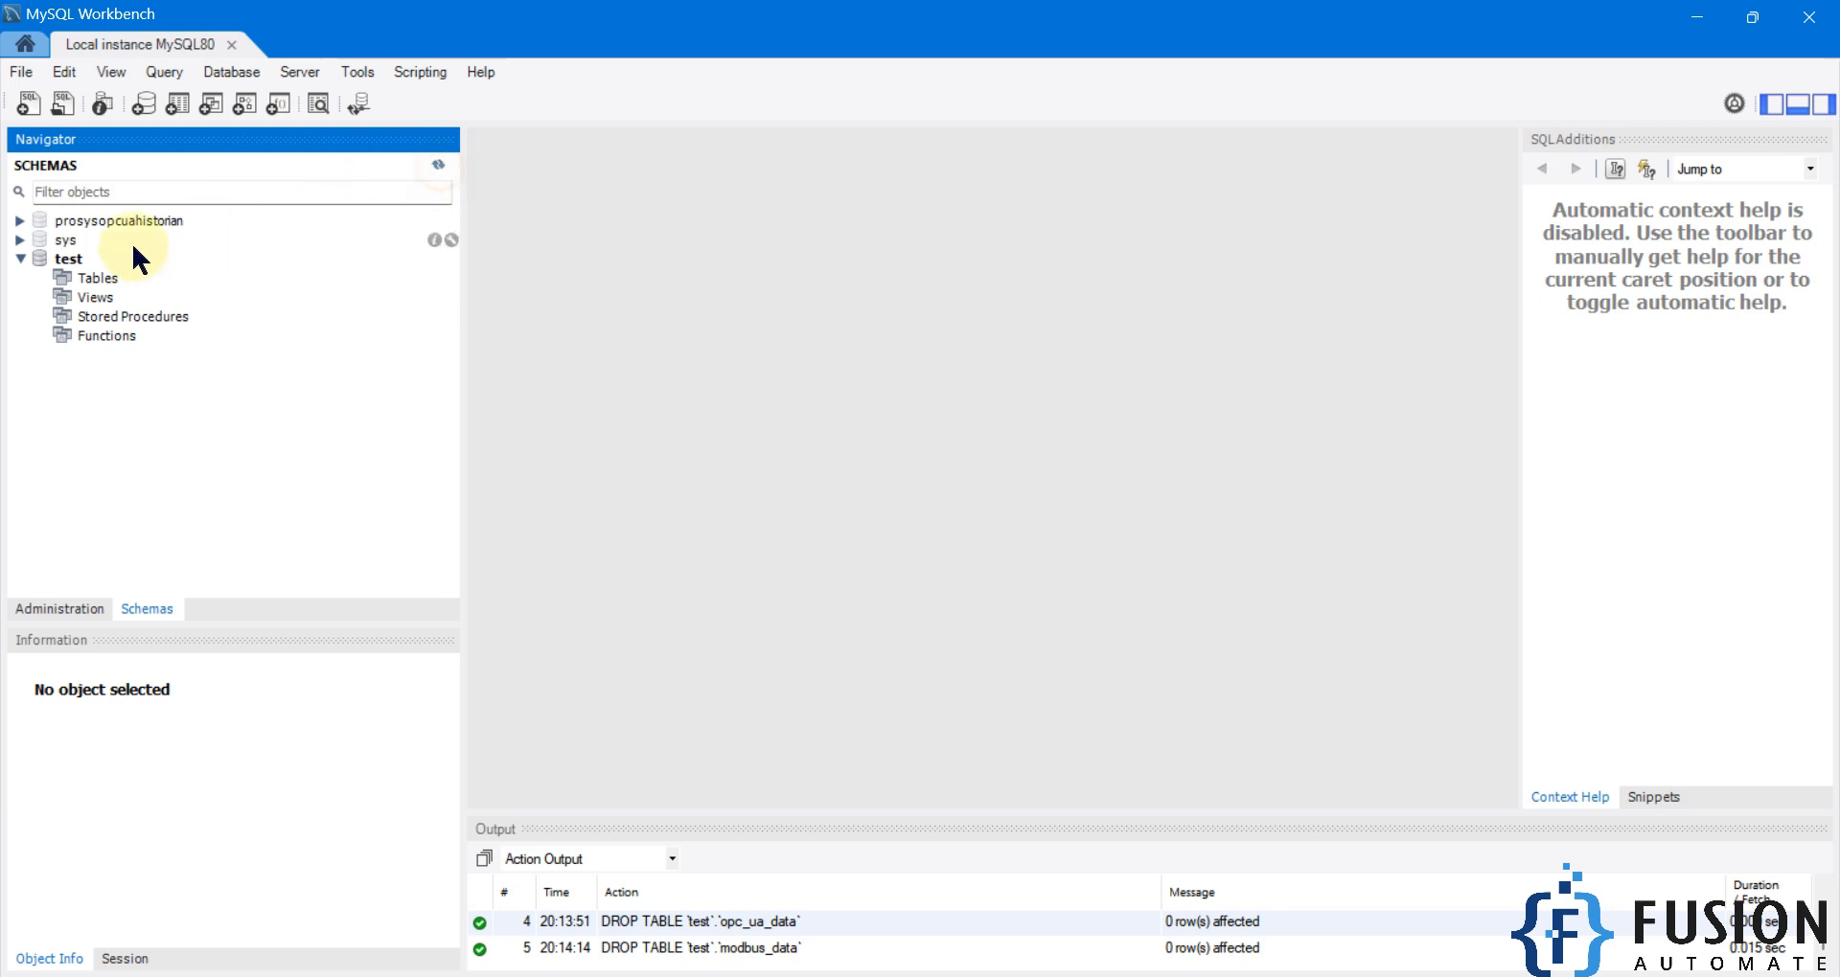
Check the test schema in MySQL Workbench after the old tables are dropped, then hide the browser.
left_click(67, 263)
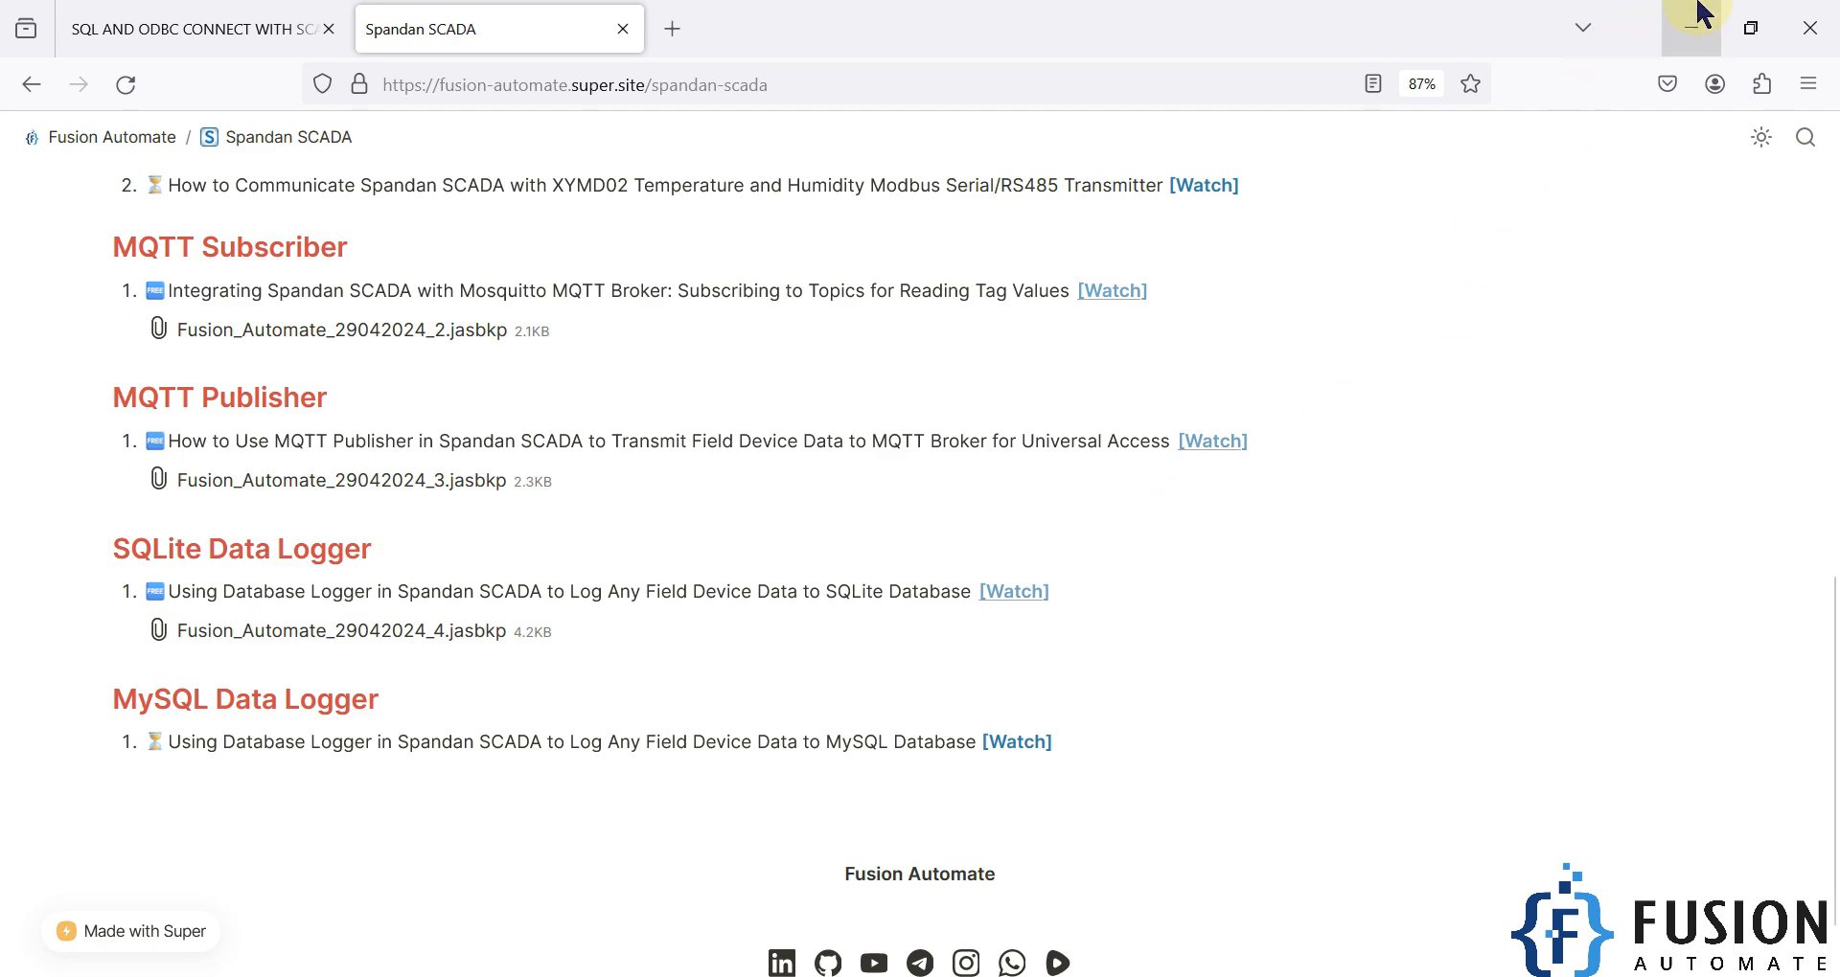
left_click(1691, 28)
Create a Database Logger publisher named 'MySQL_DB_Logger'.
left_click(714, 976)
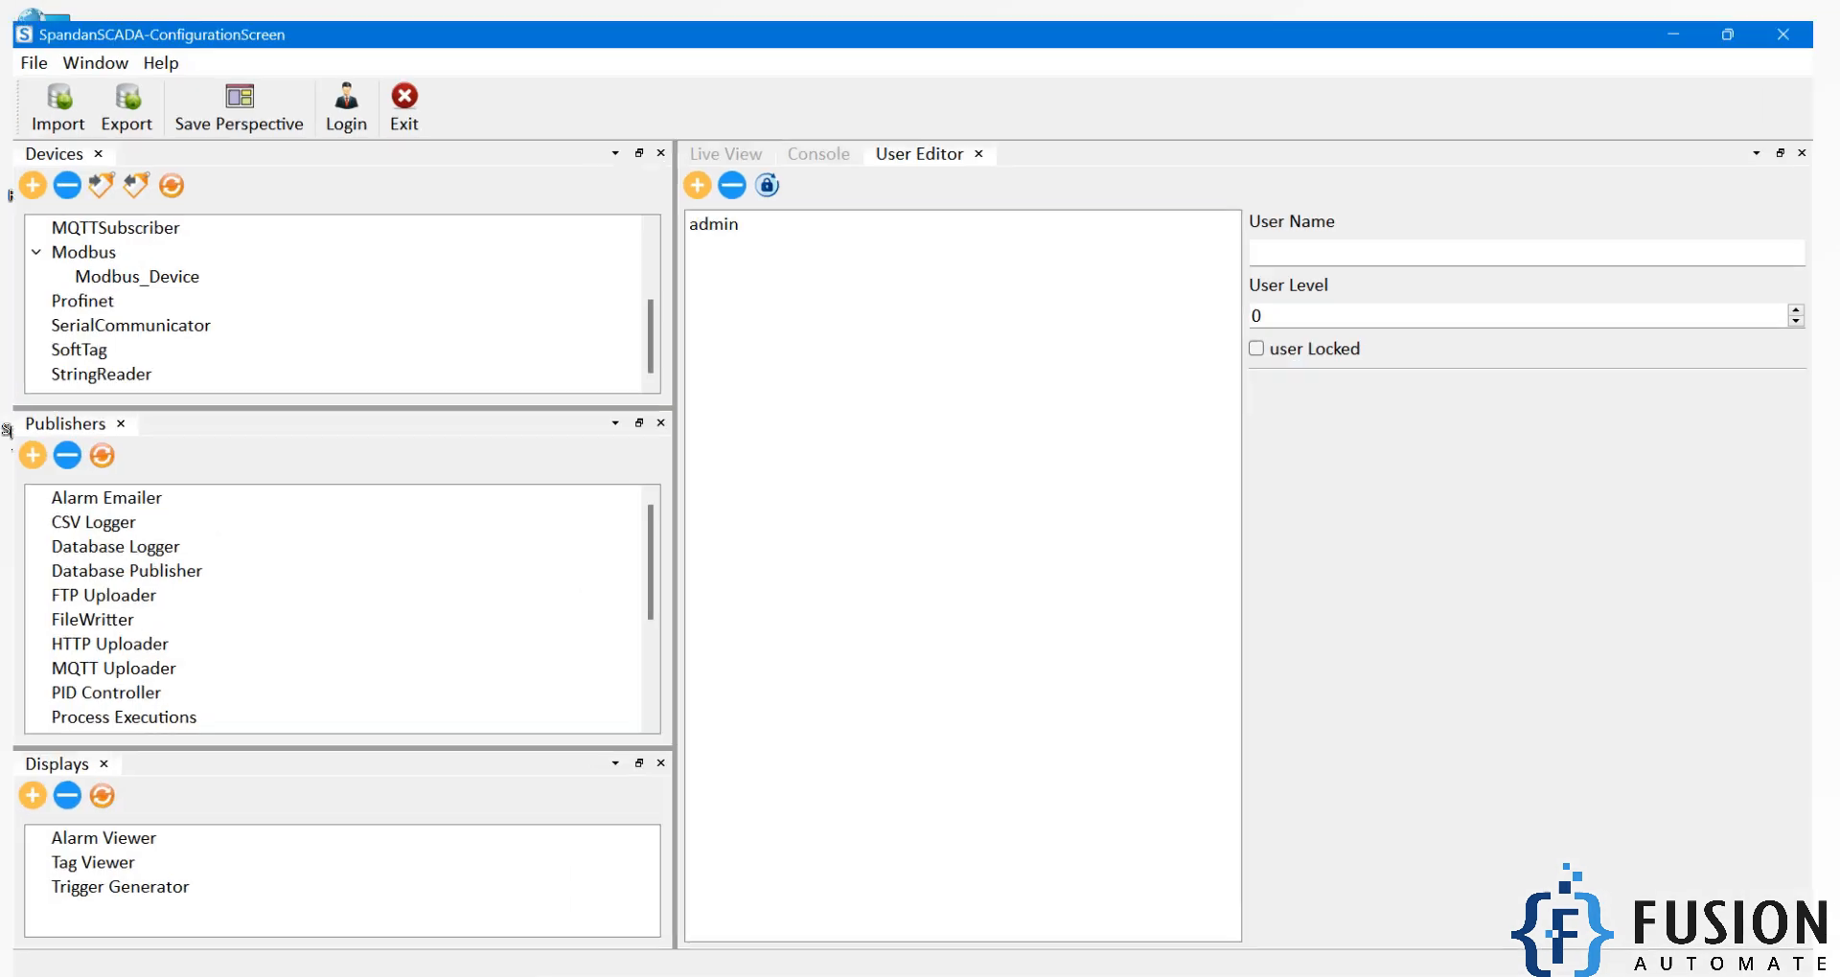
scroll(337, 633, "down", 3)
scroll(338, 632, "up", 3)
left_click(77, 537)
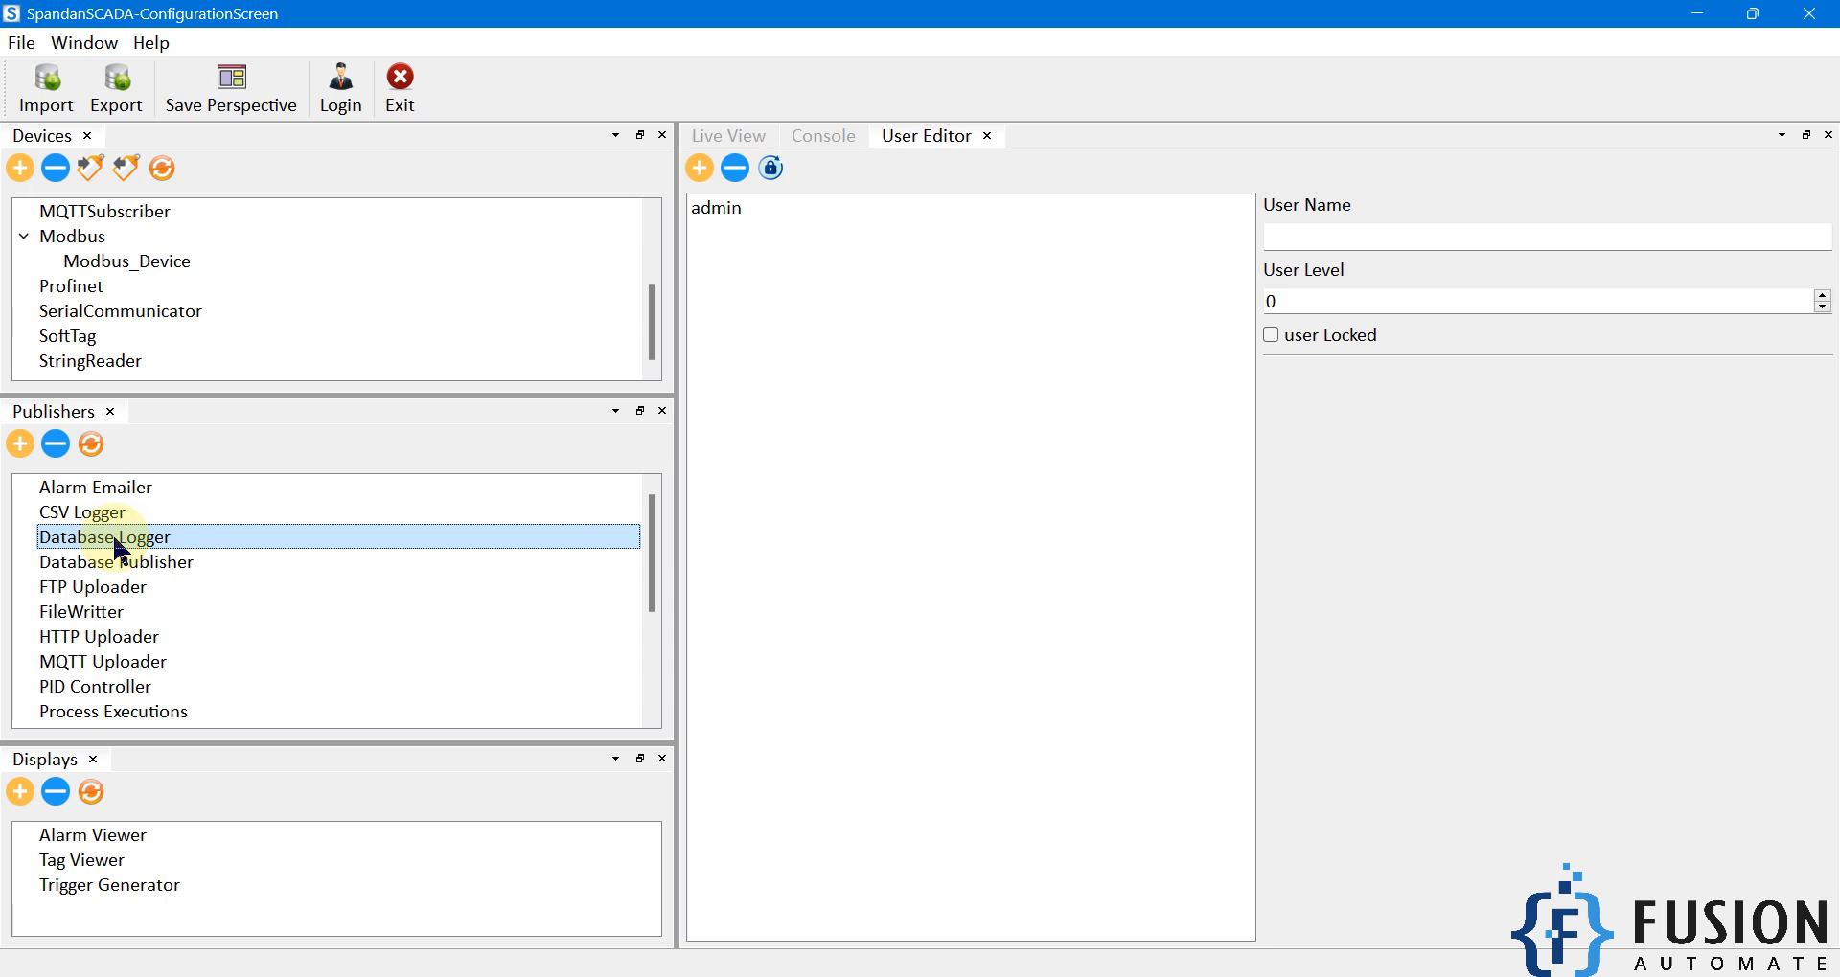
left_click(21, 444)
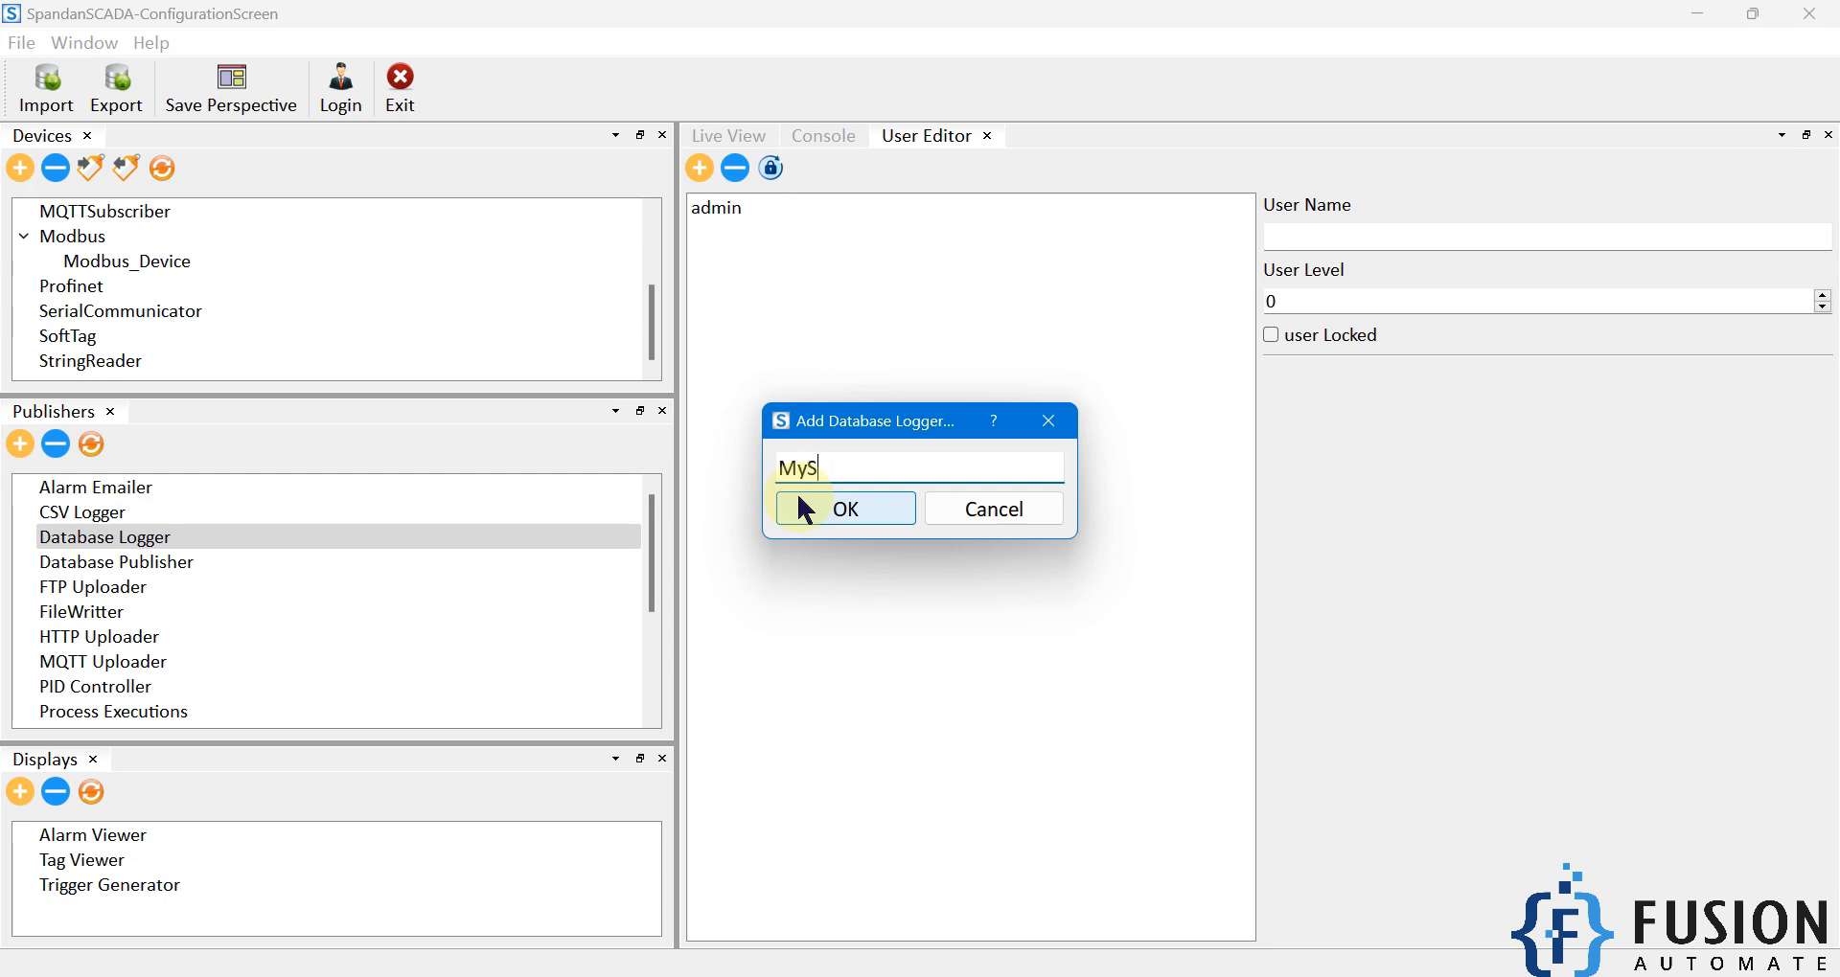
type("MySQL_DB_Logger")
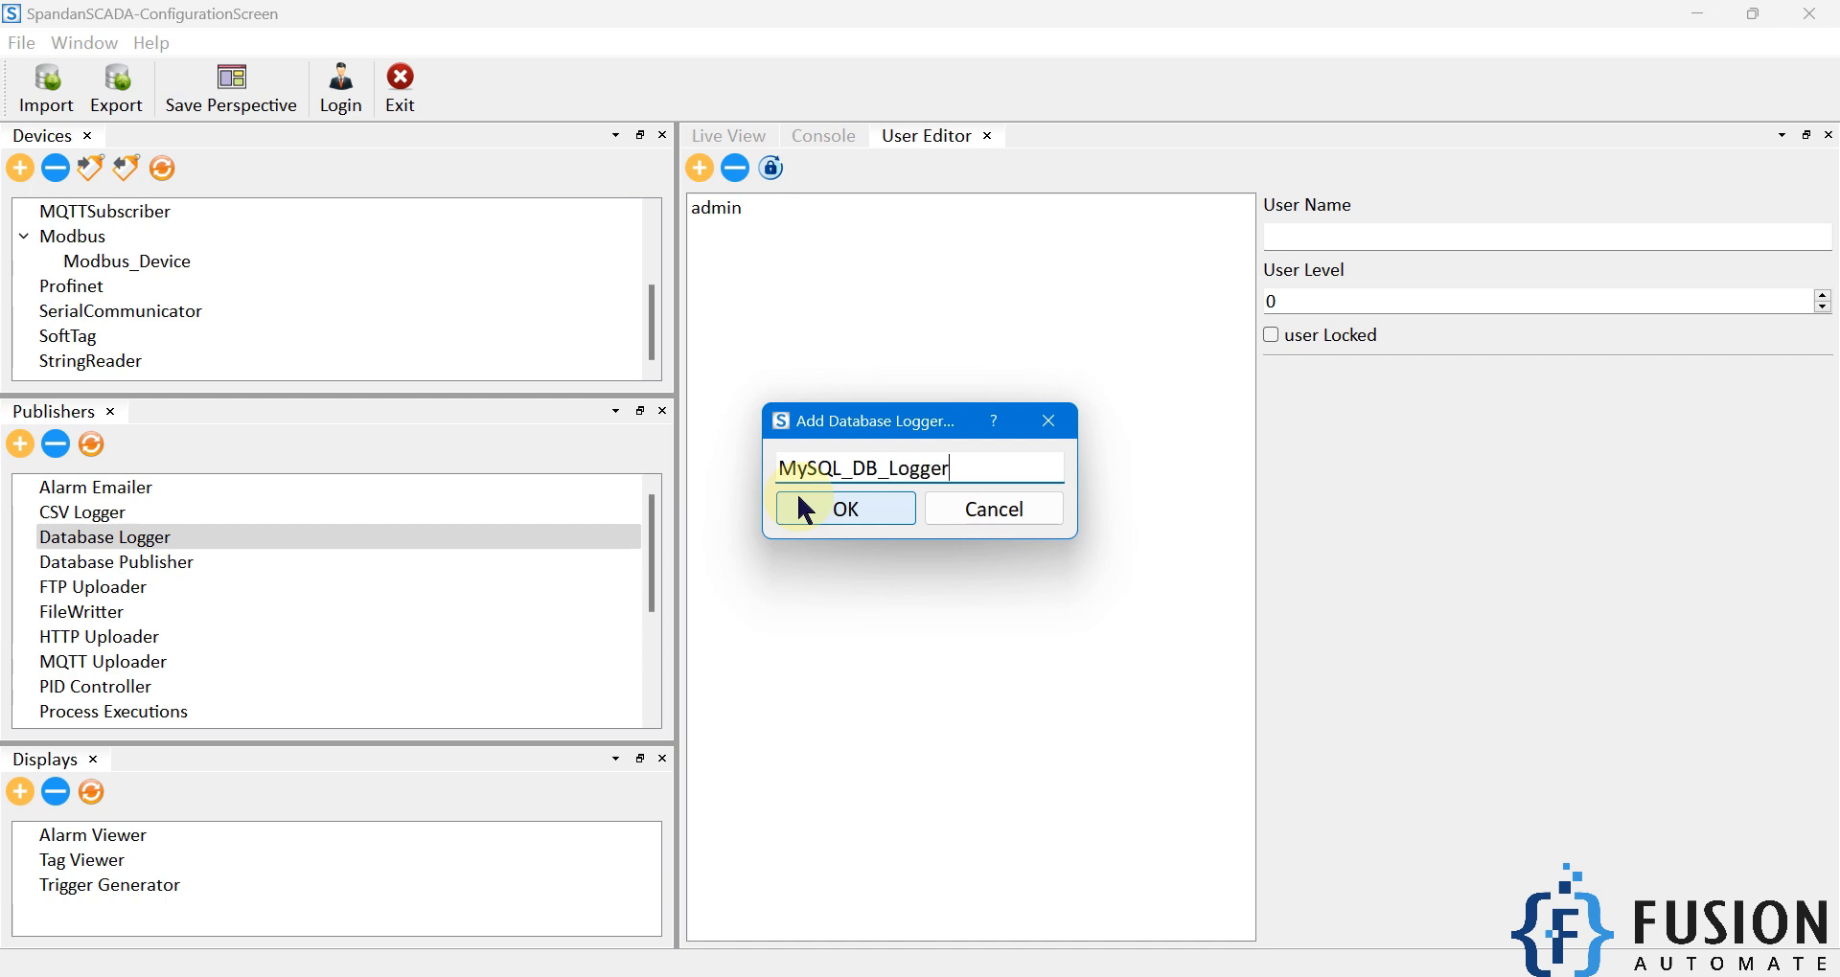
left_click(803, 506)
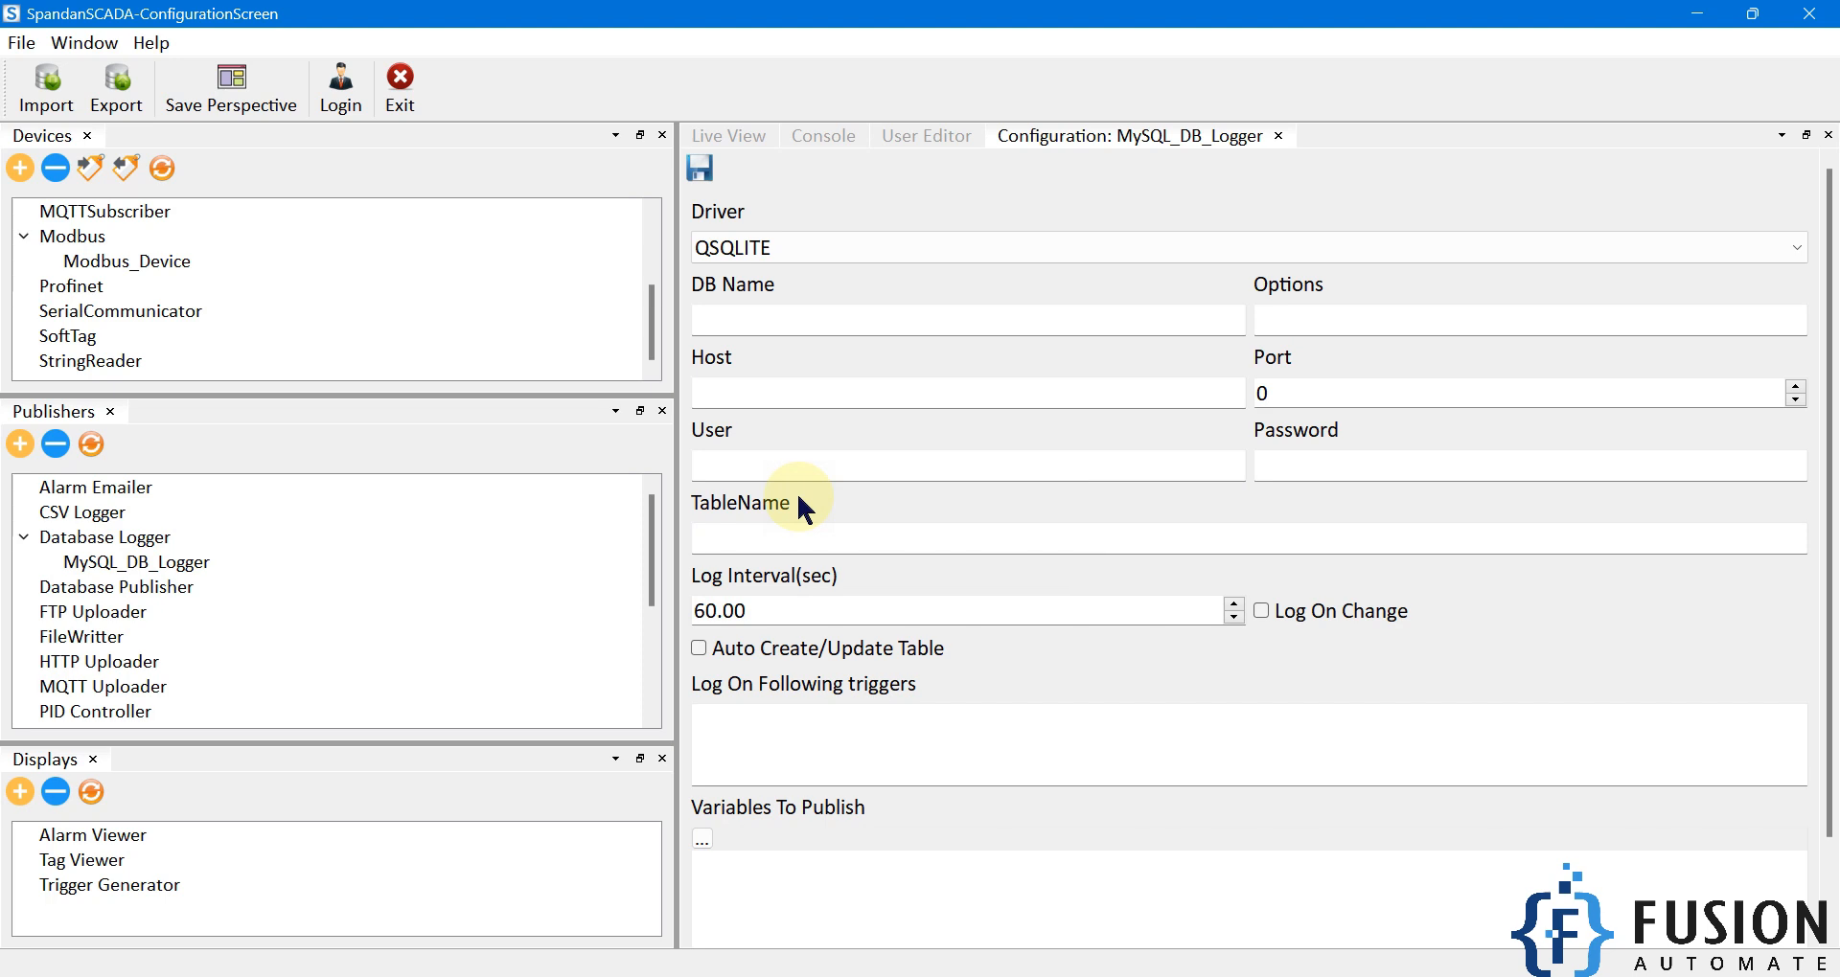
Choose QODBC from the Driver list for MySQL_DB_Logger.
left_click(803, 247)
left_click(757, 304)
key("super")
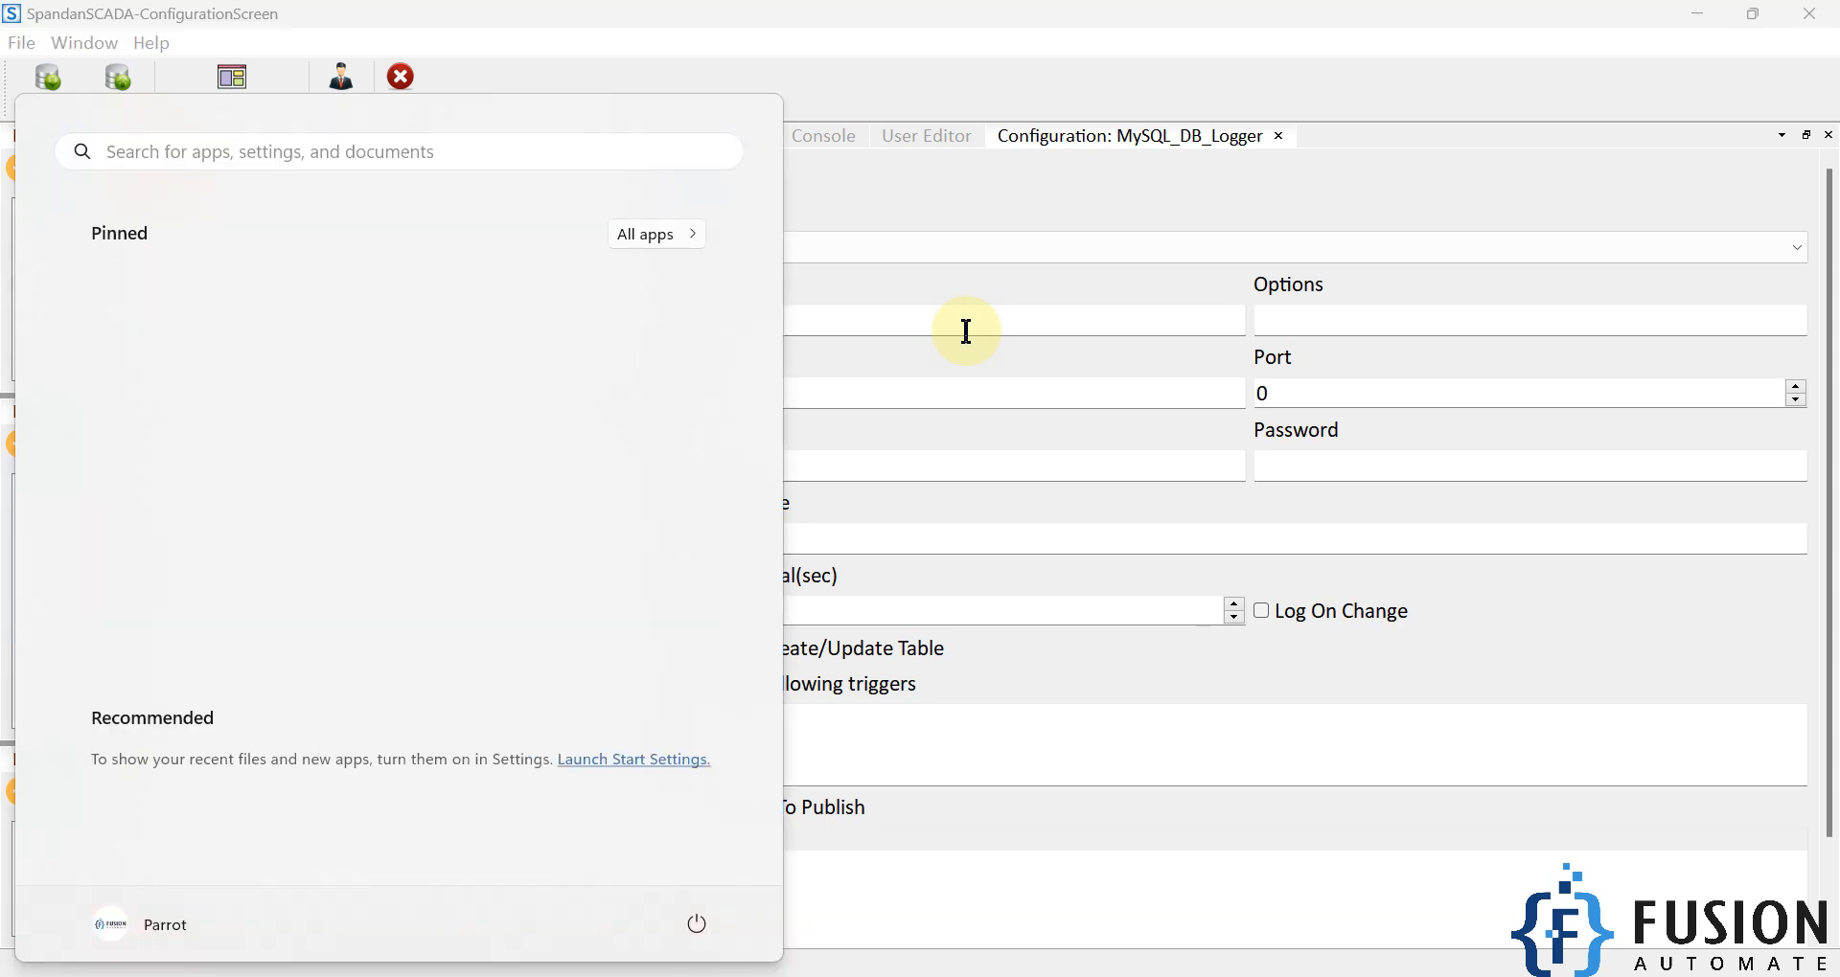
Open ODBC Data Sources (32-bit) and the MySQL_32_DSN entry under System DSN.
type("odb")
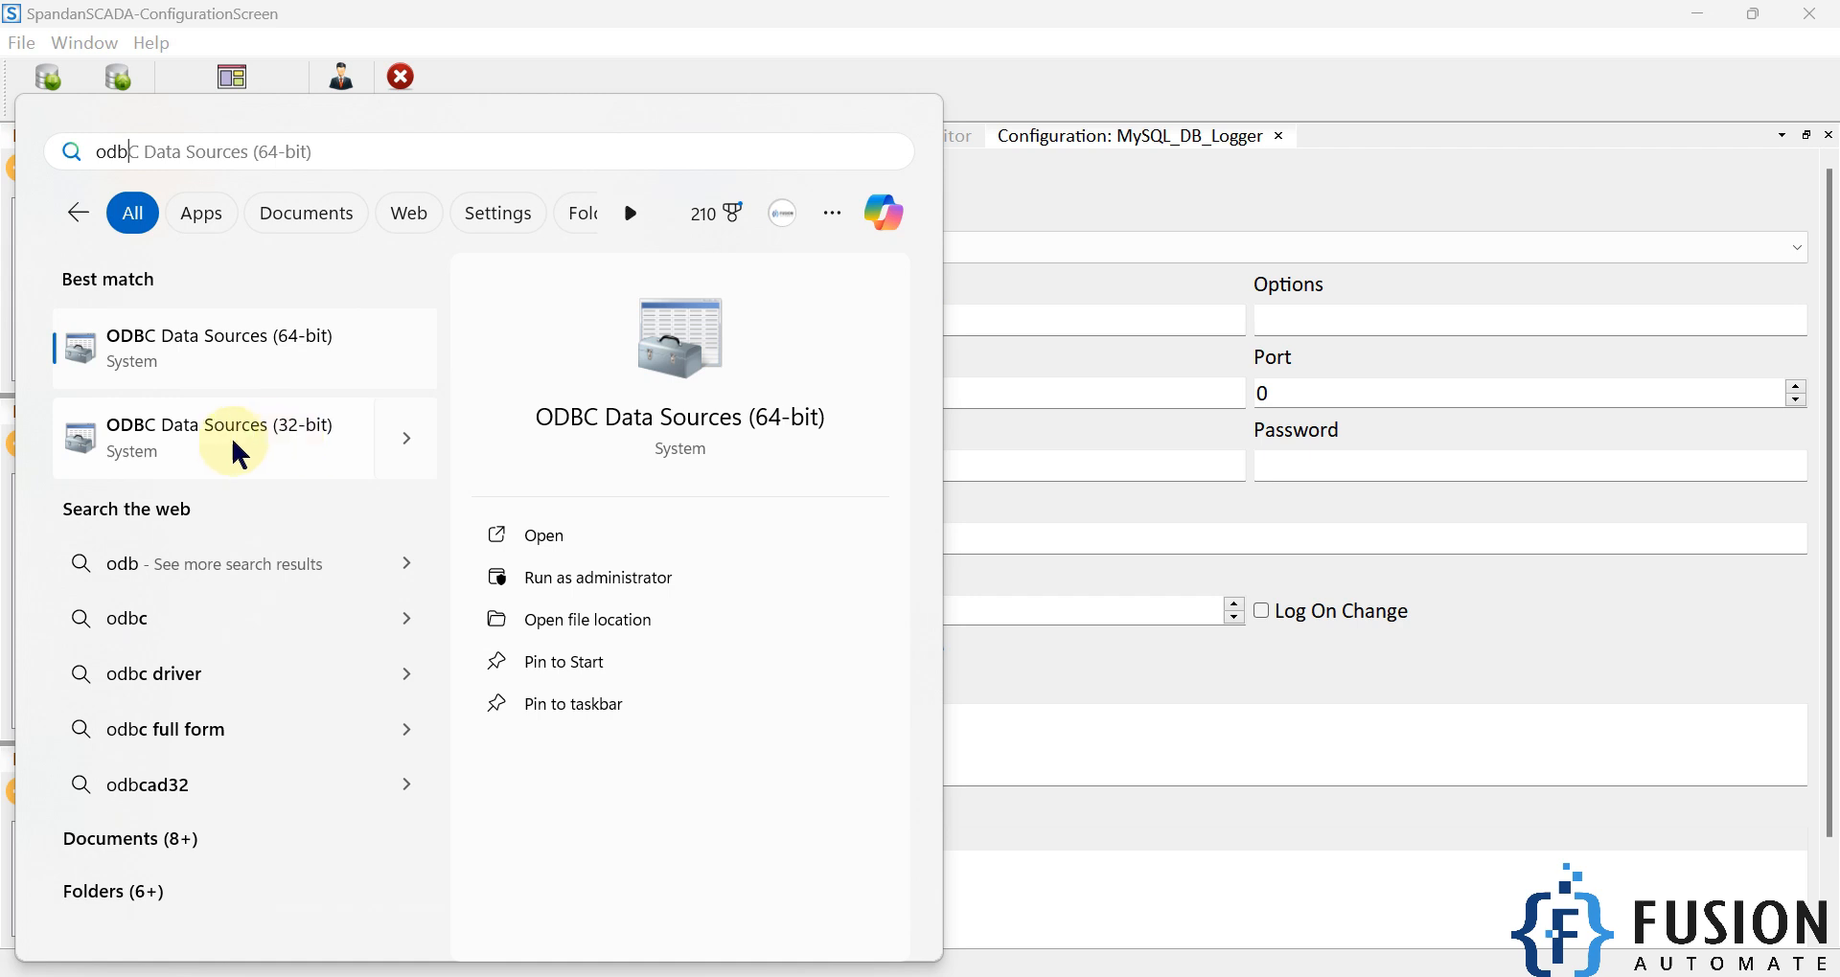
left_click(197, 450)
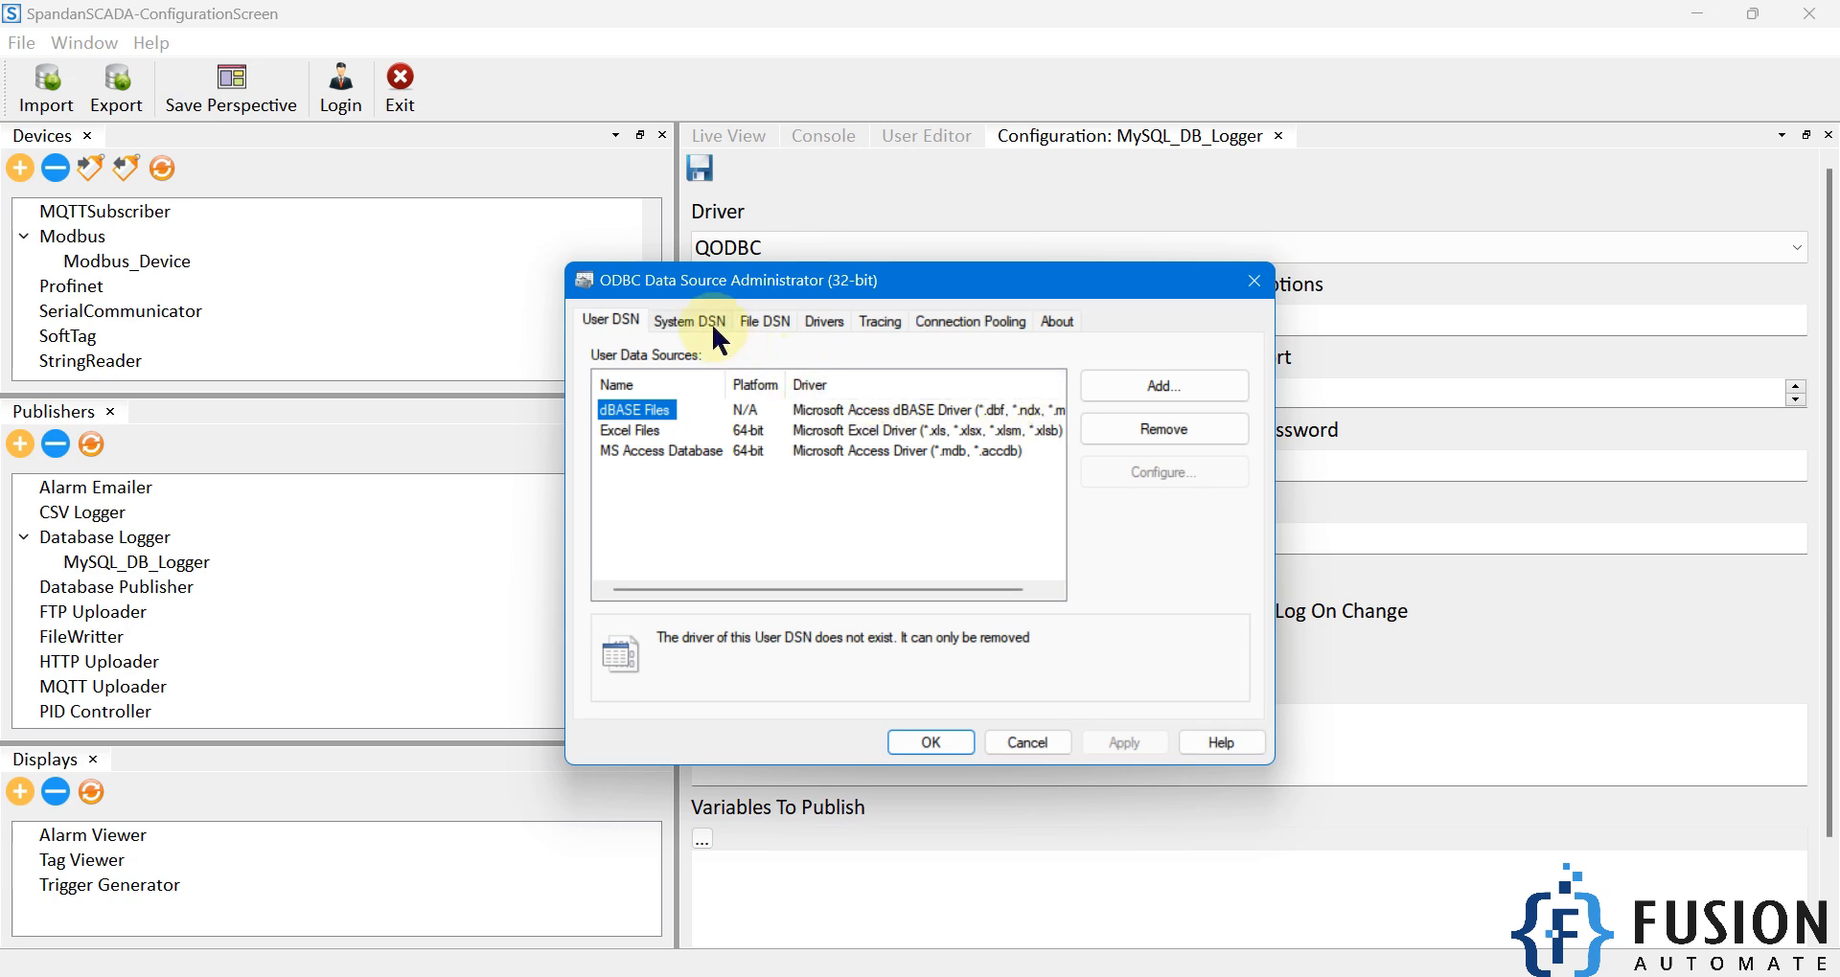
left_click(704, 322)
left_click(668, 513)
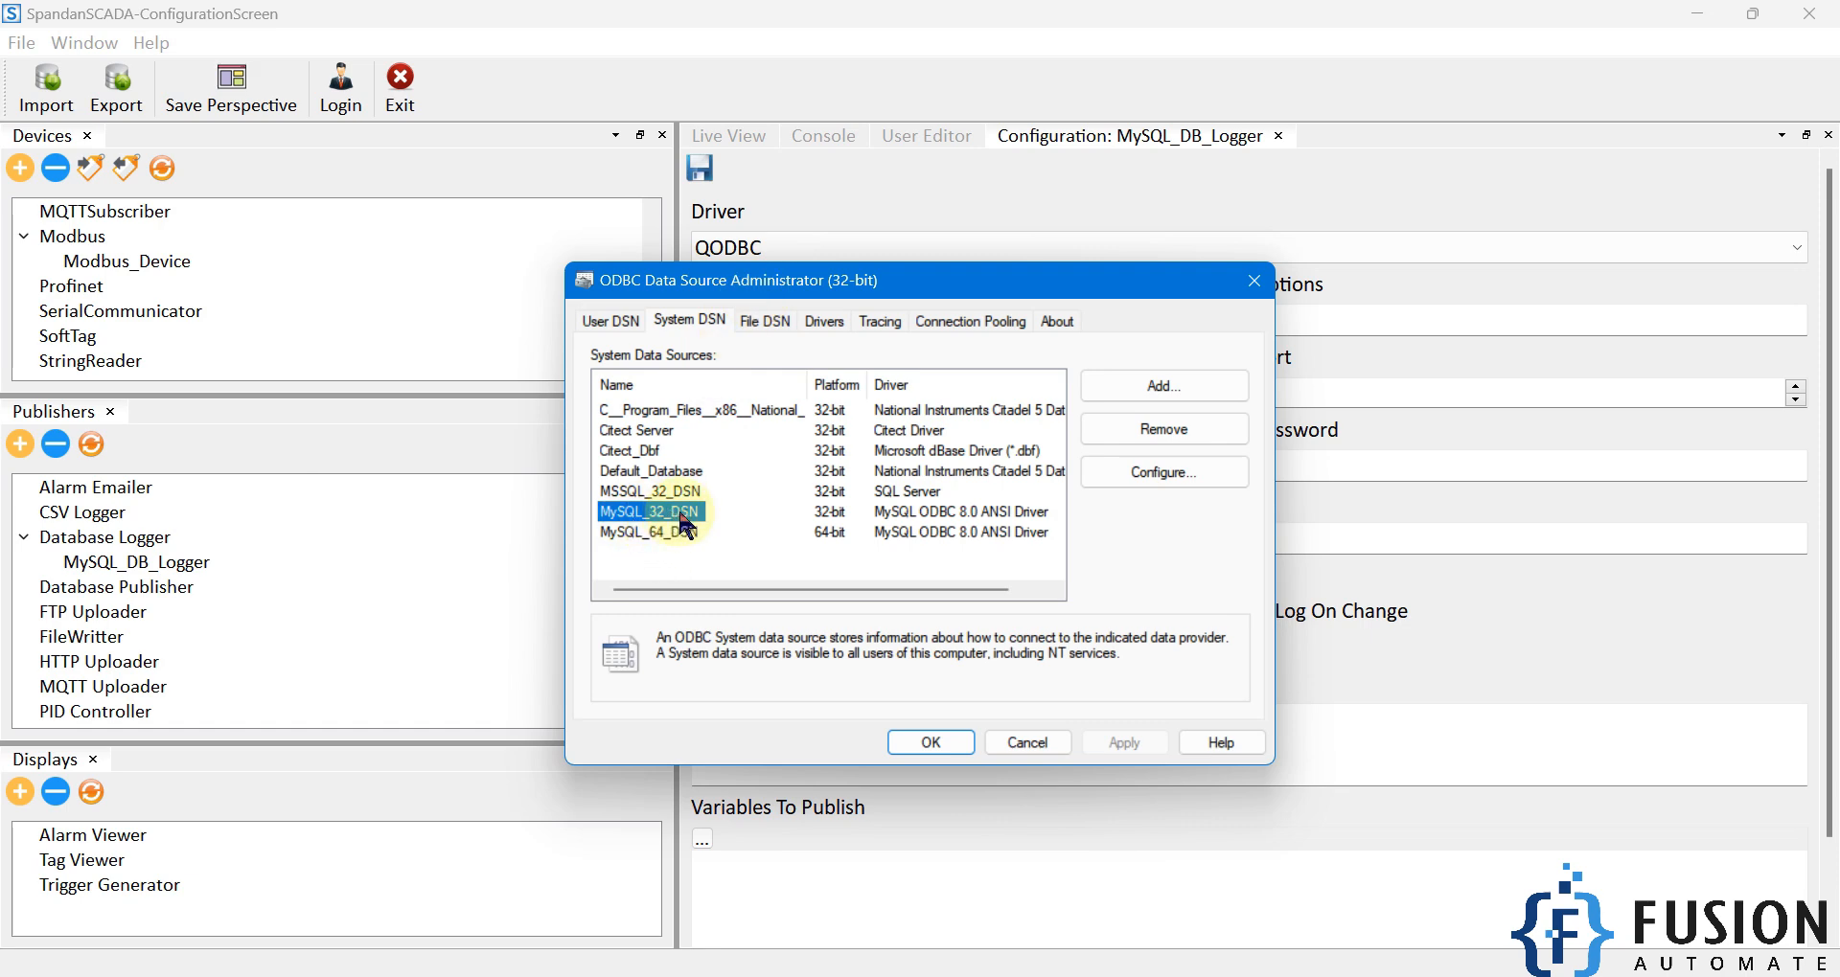
left_click(909, 530)
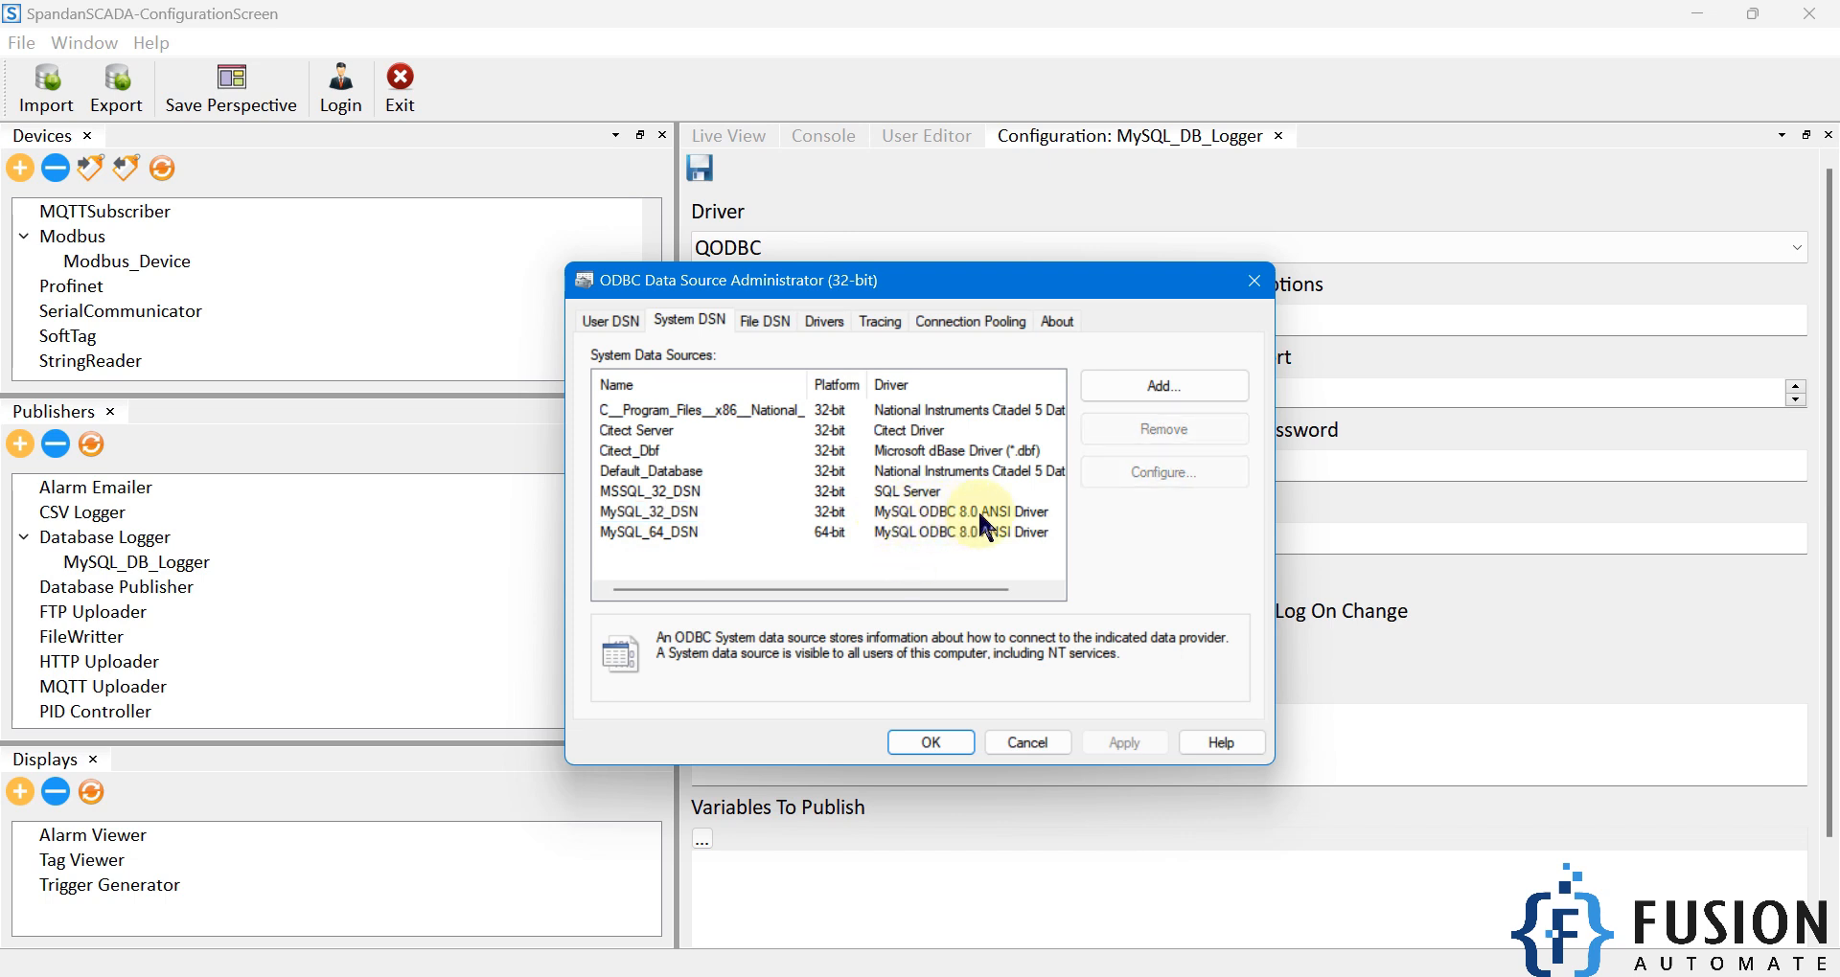
double_click(677, 514)
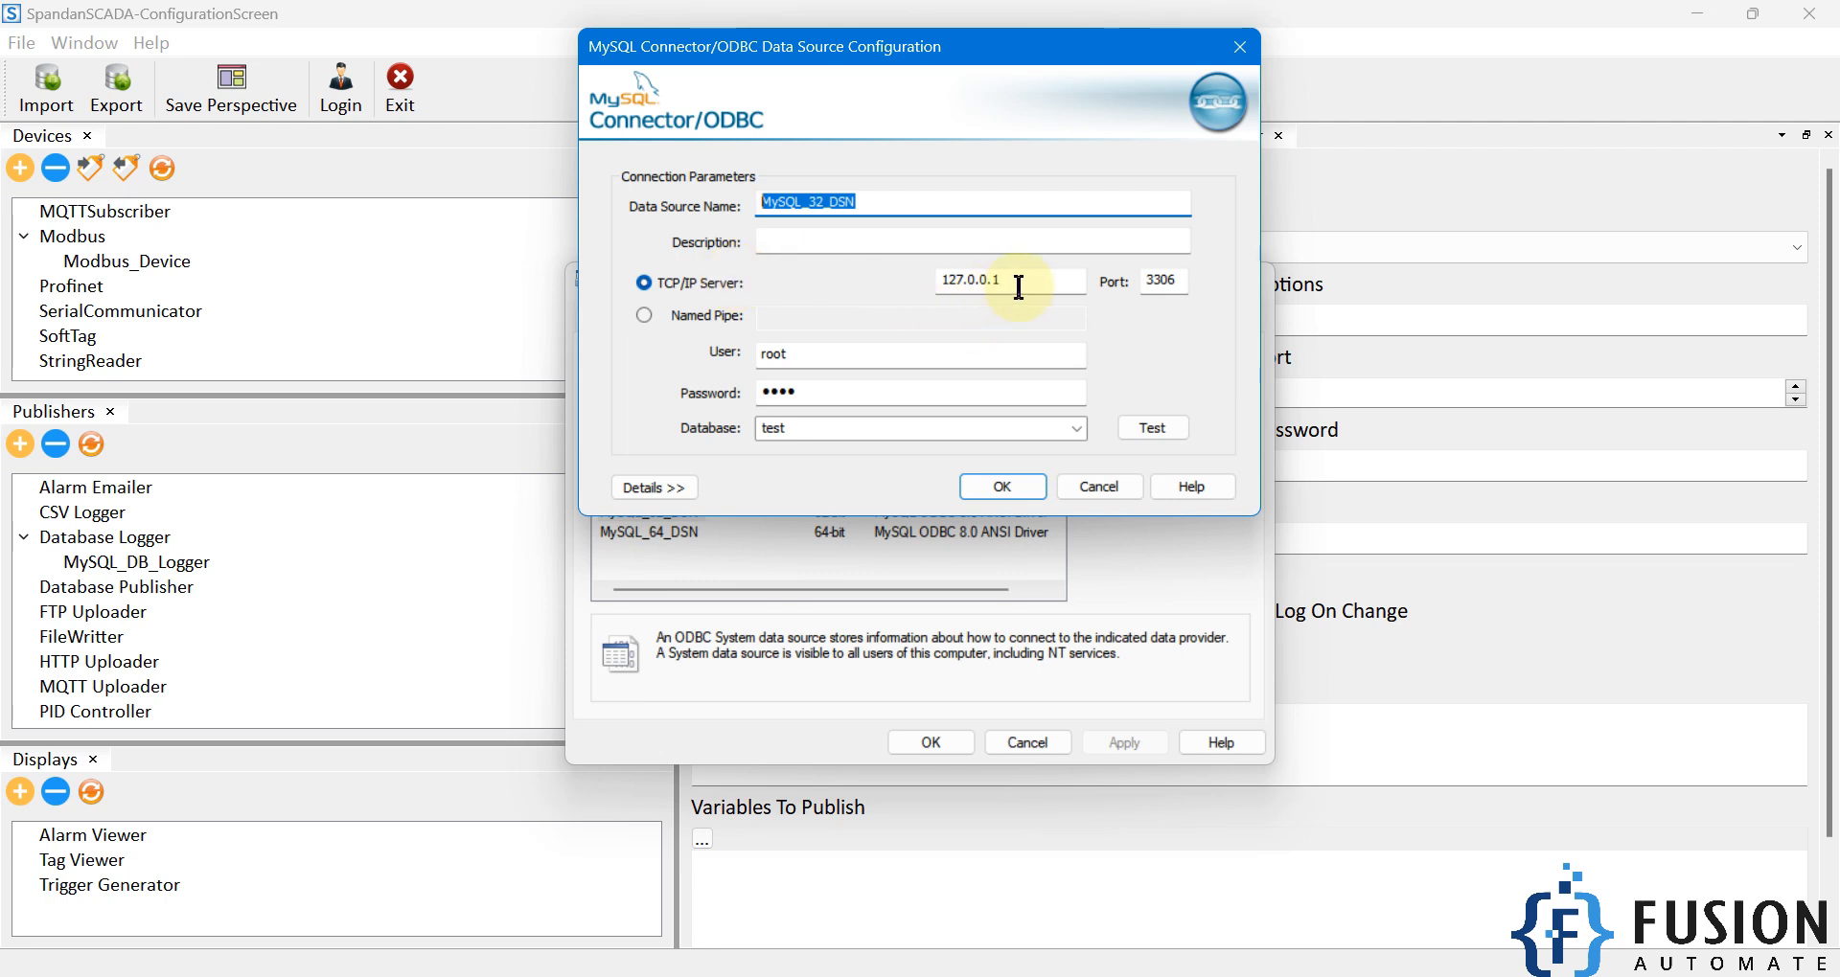
Successfully test MySQL_32_DSN against 127.0.0.1 port 3306, then close its settings.
left_click_drag(1006, 281, 944, 281)
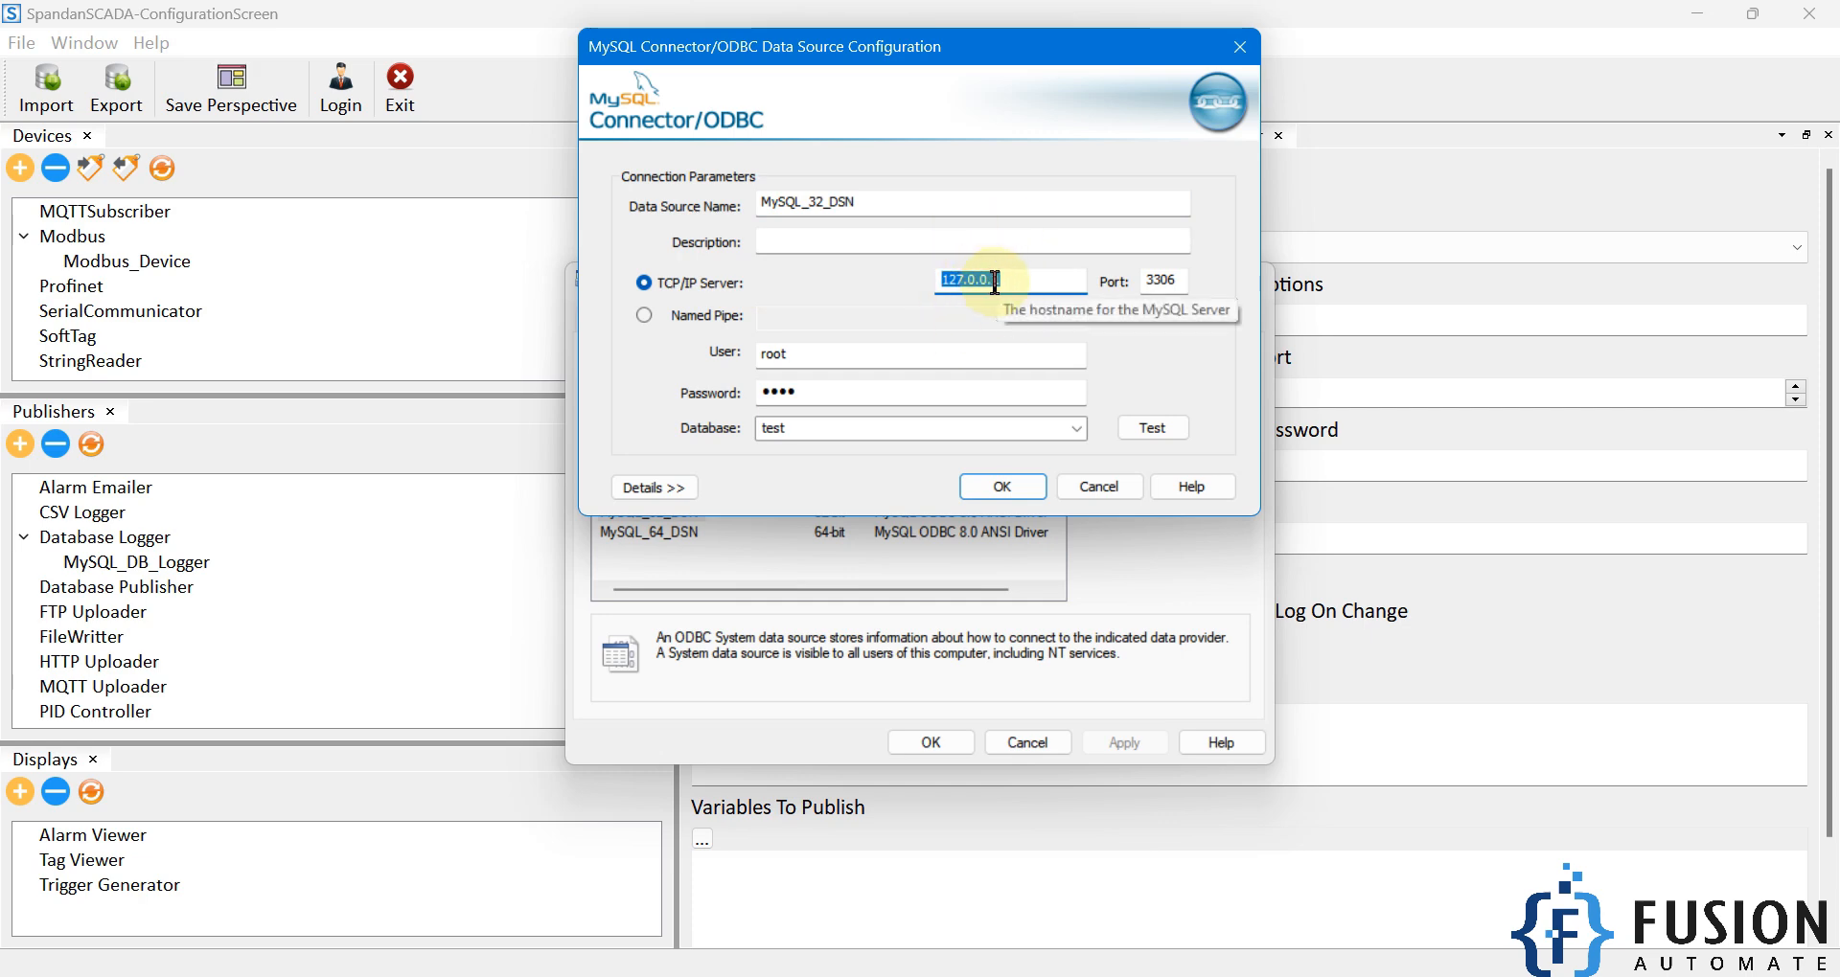
left_click_drag(1170, 285, 1138, 284)
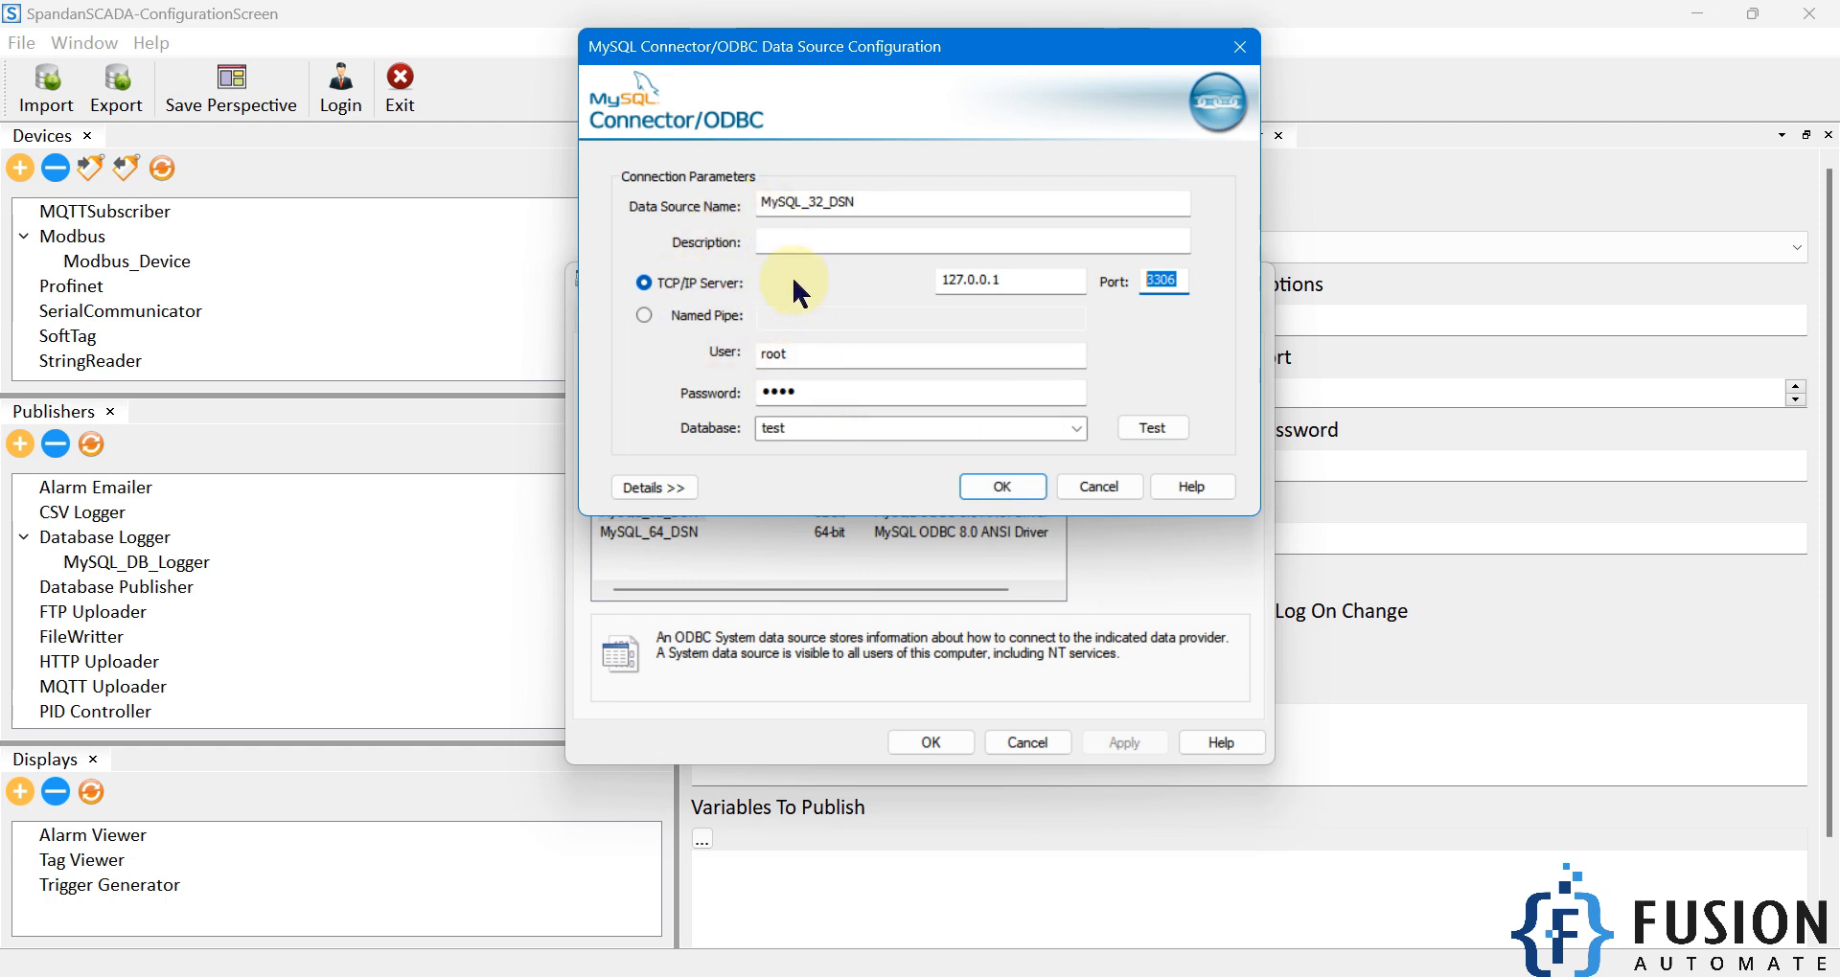
left_click(1159, 431)
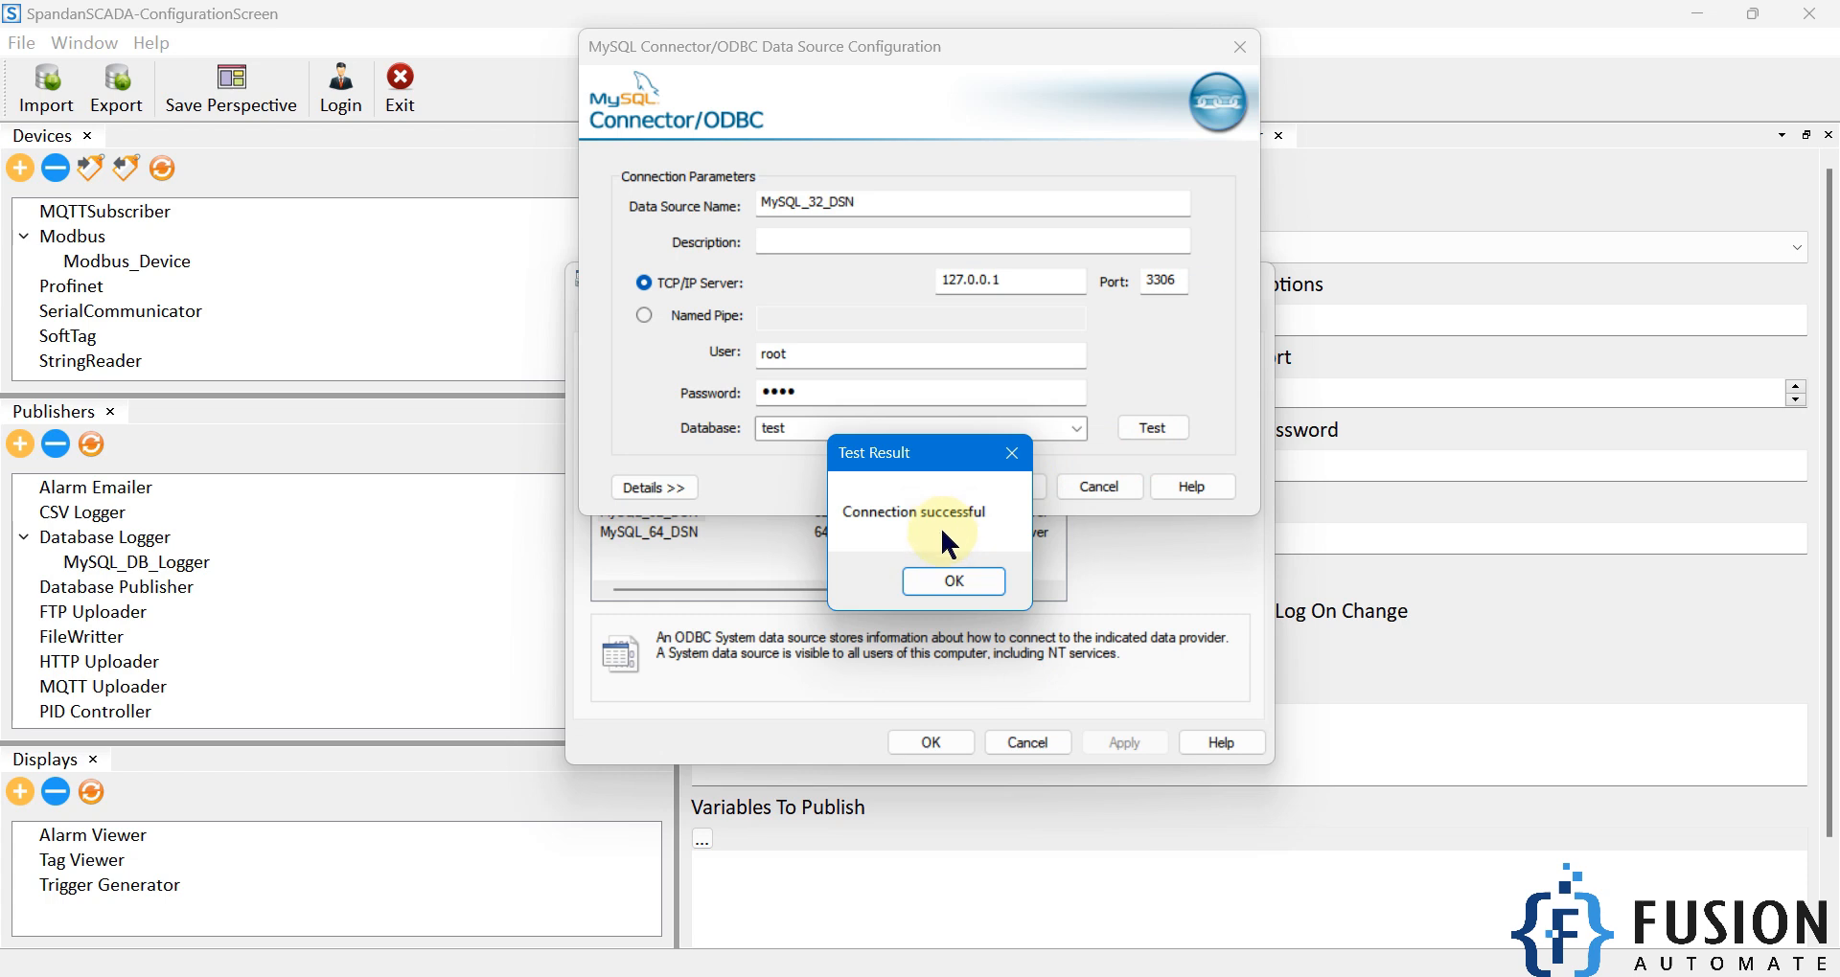
left_click(954, 580)
left_click(992, 487)
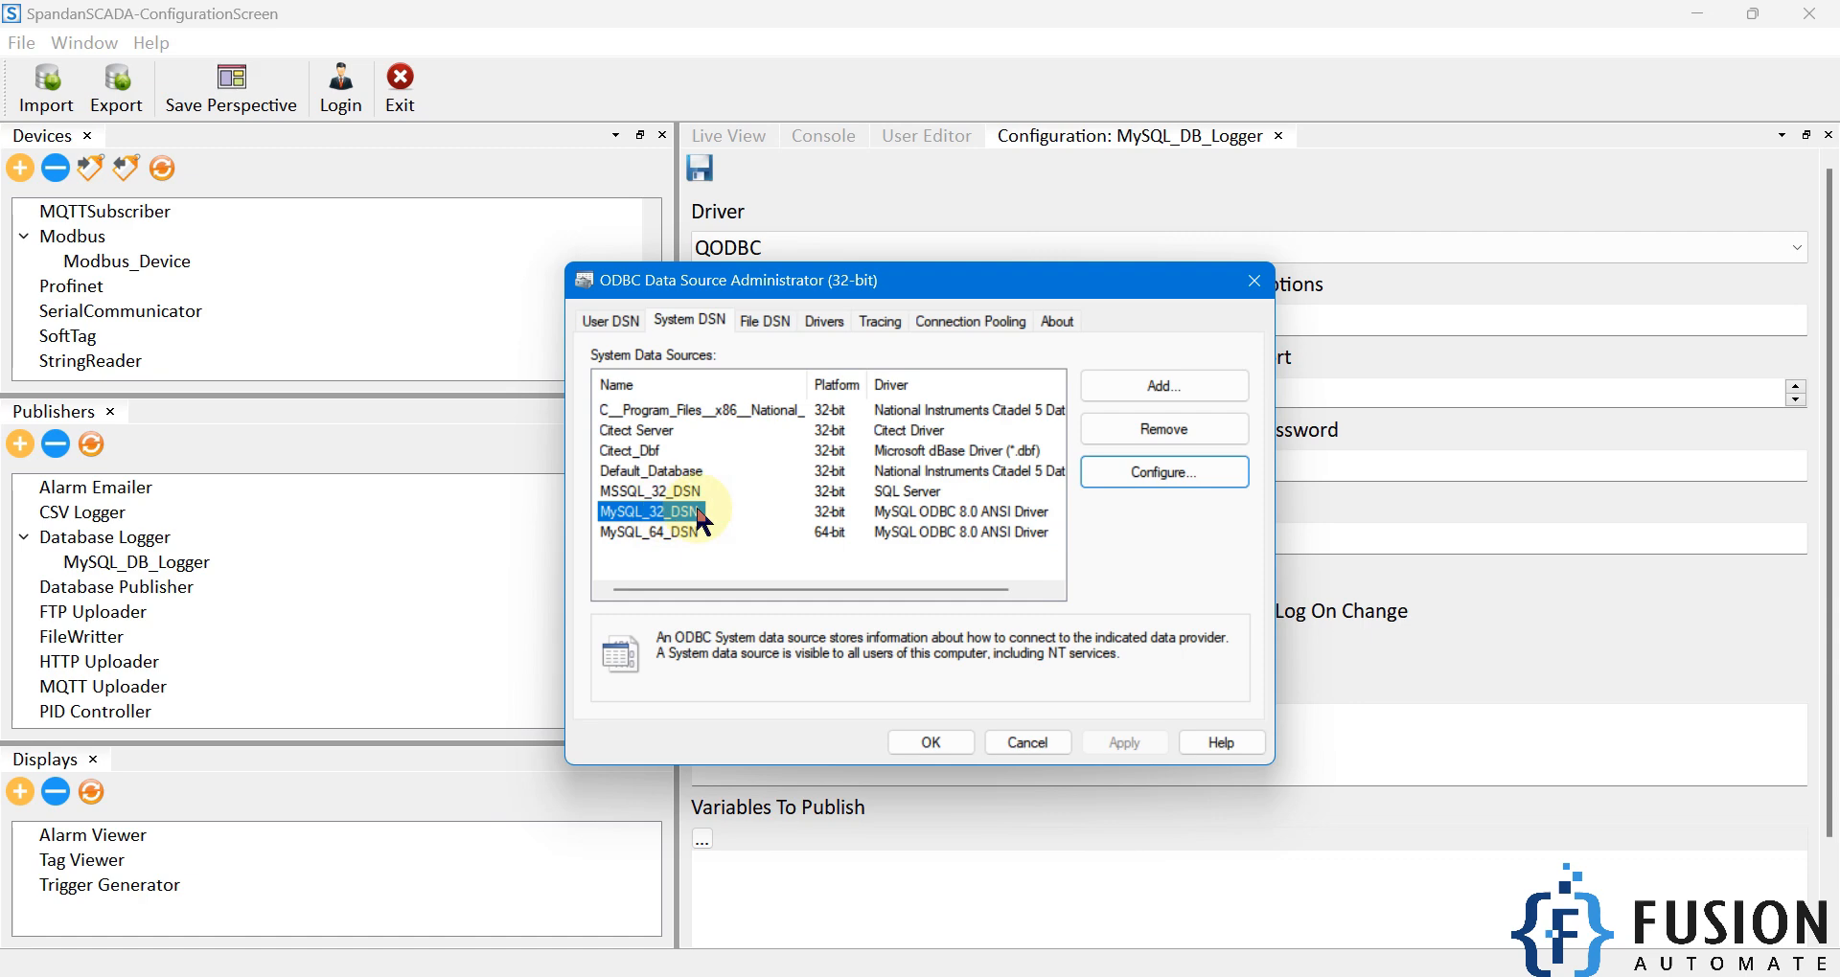
Paste MySQL_32_DSN into the logger's DB Name field.
left_click_drag(894, 297, 1320, 404)
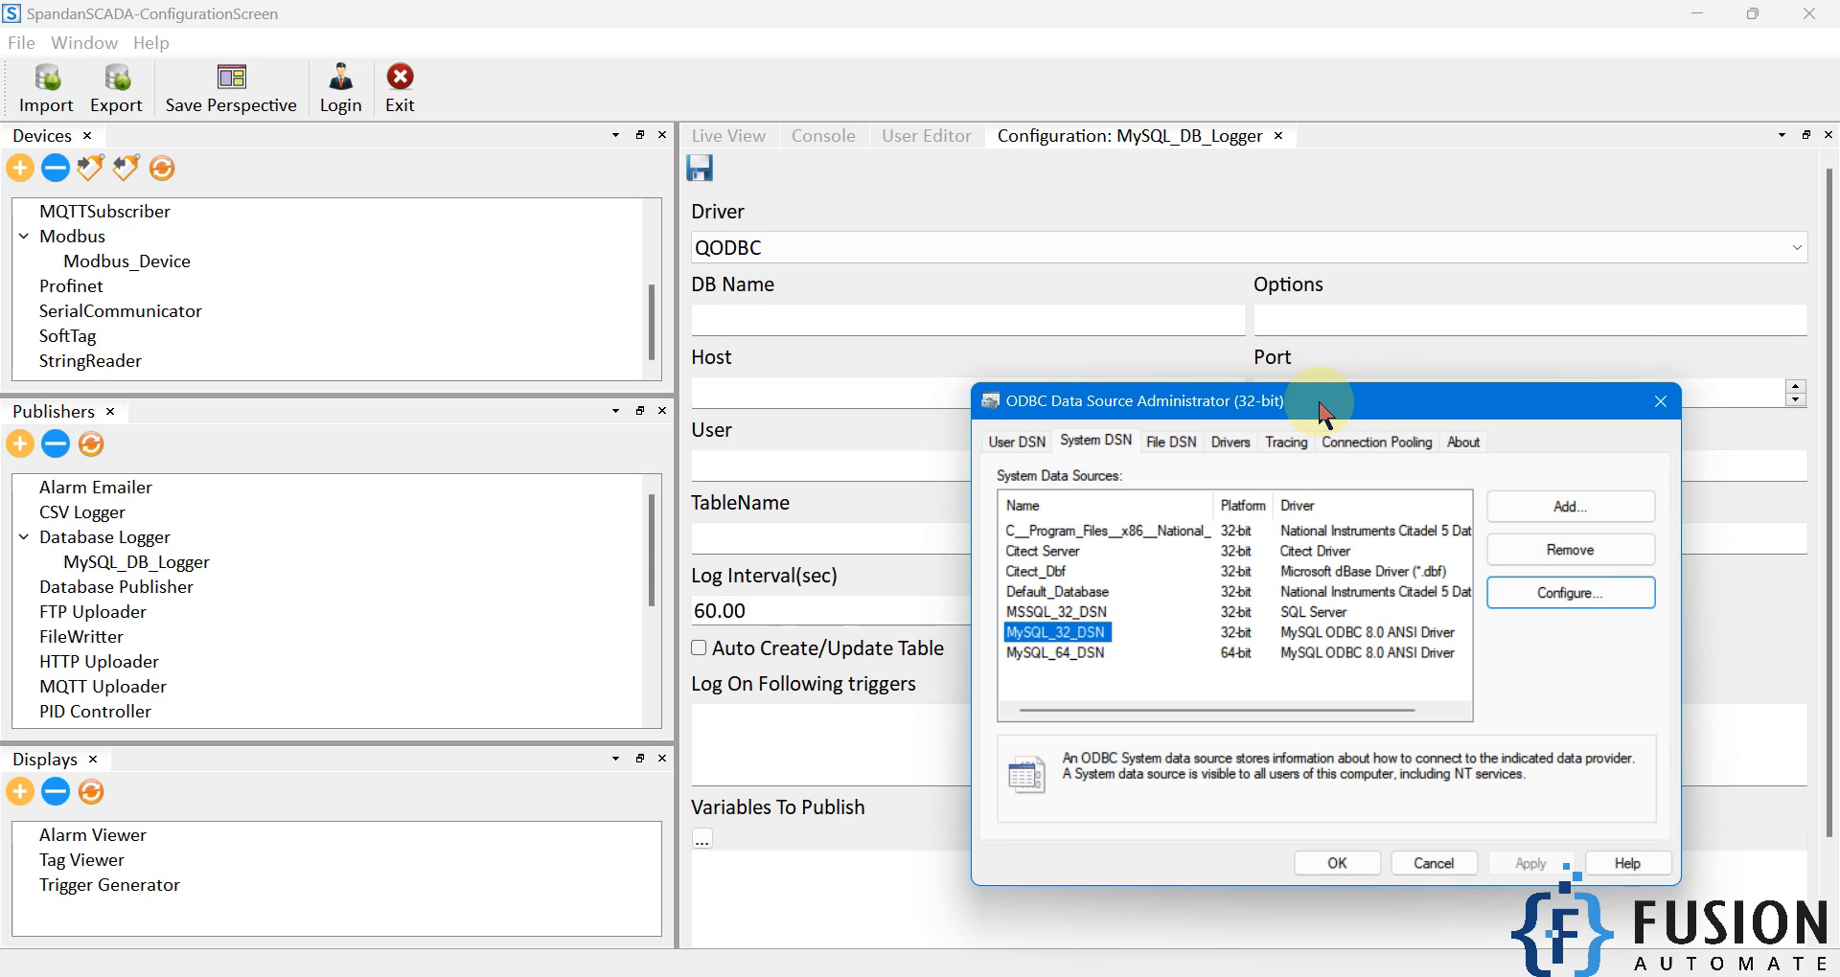
double_click(1066, 634)
key("ctrl+c")
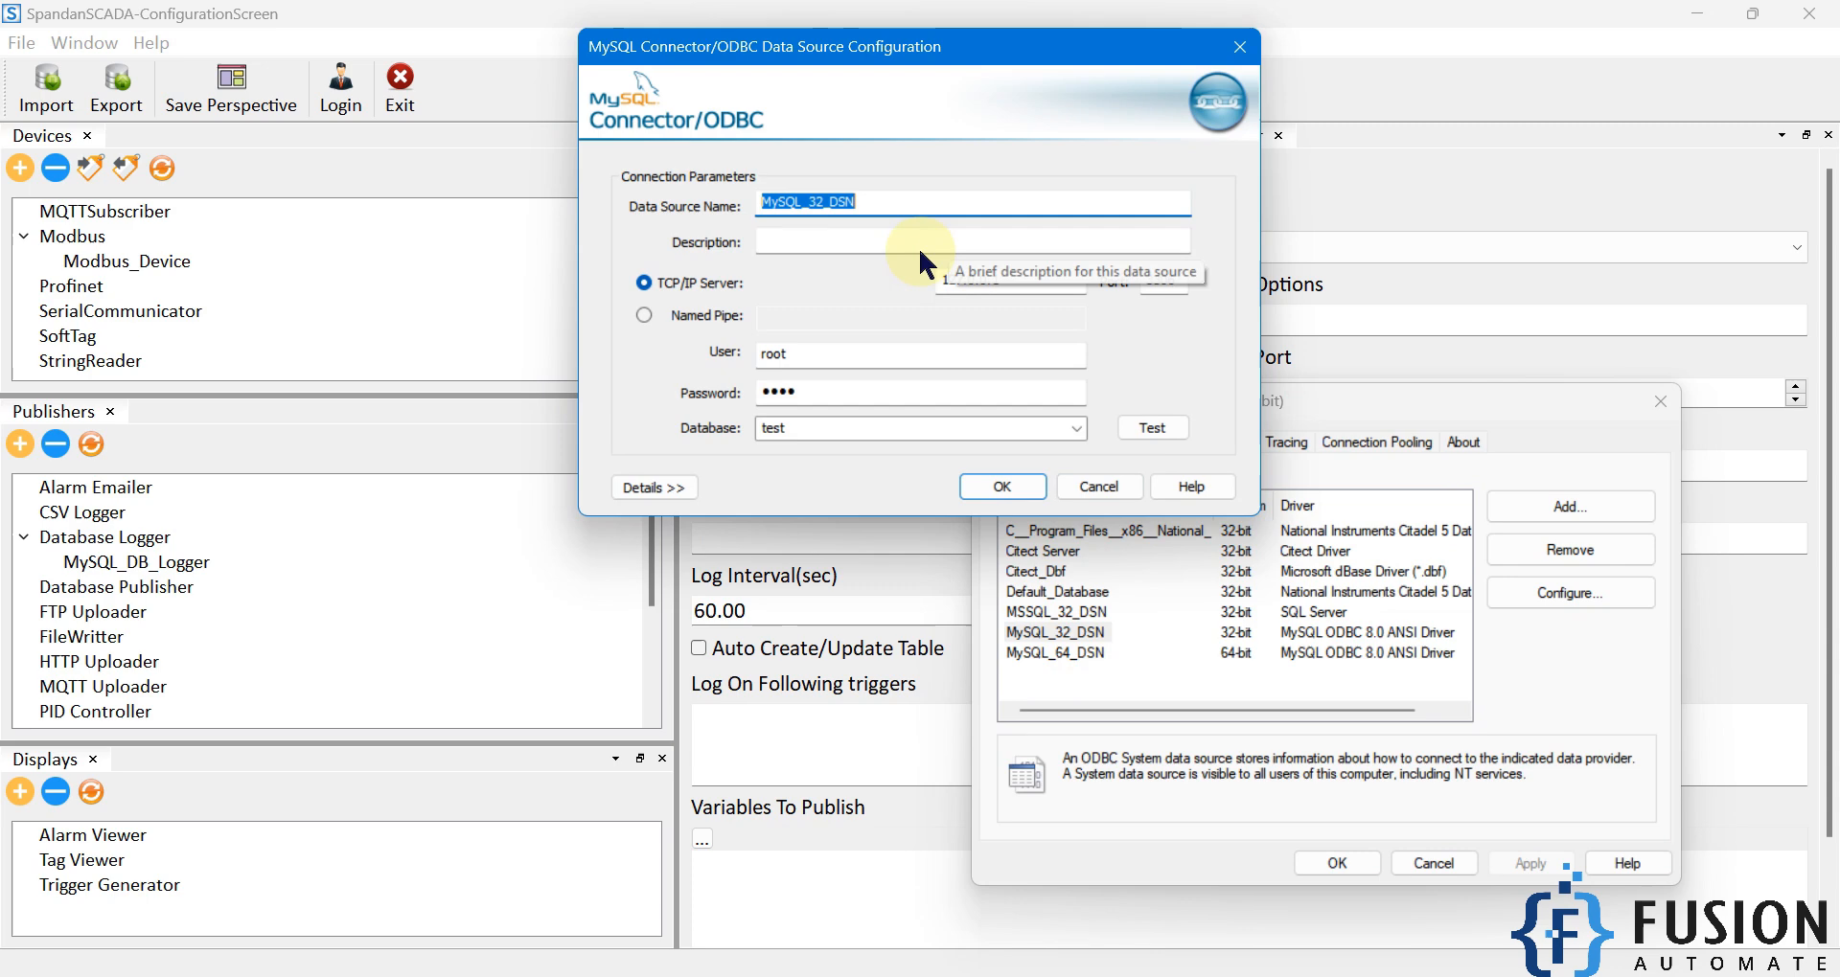
left_click(1335, 215)
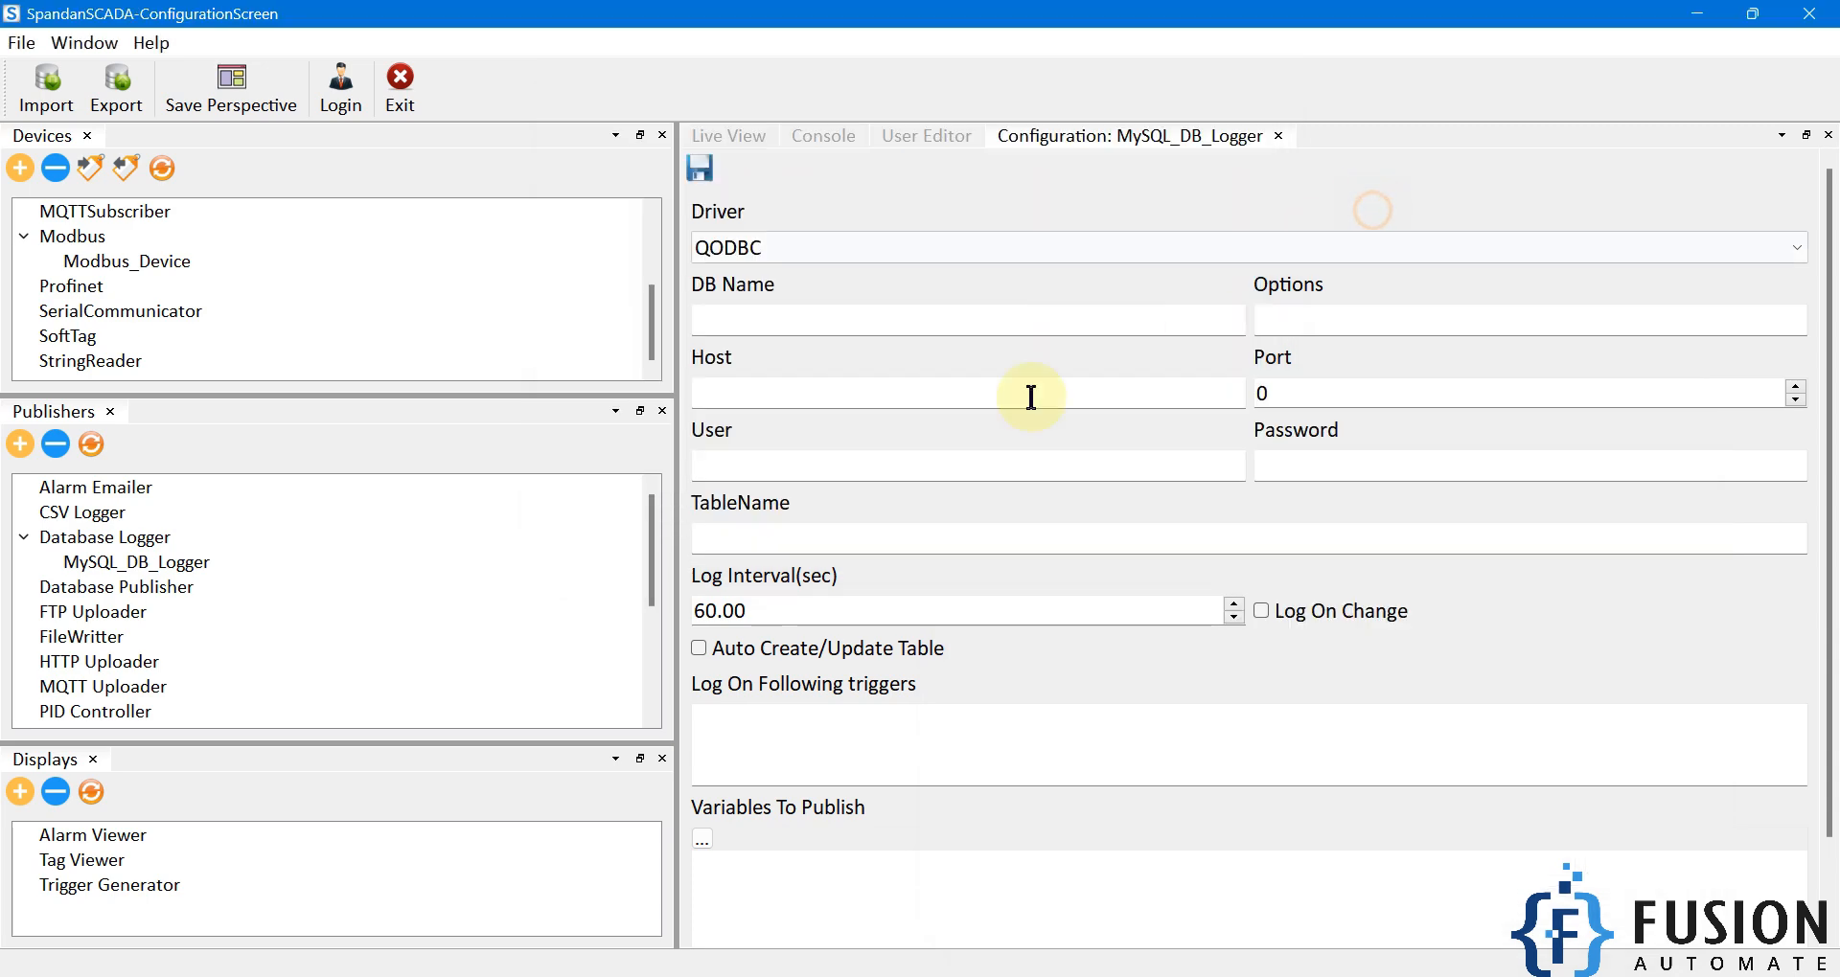
left_click(871, 317)
key("ctrl+v")
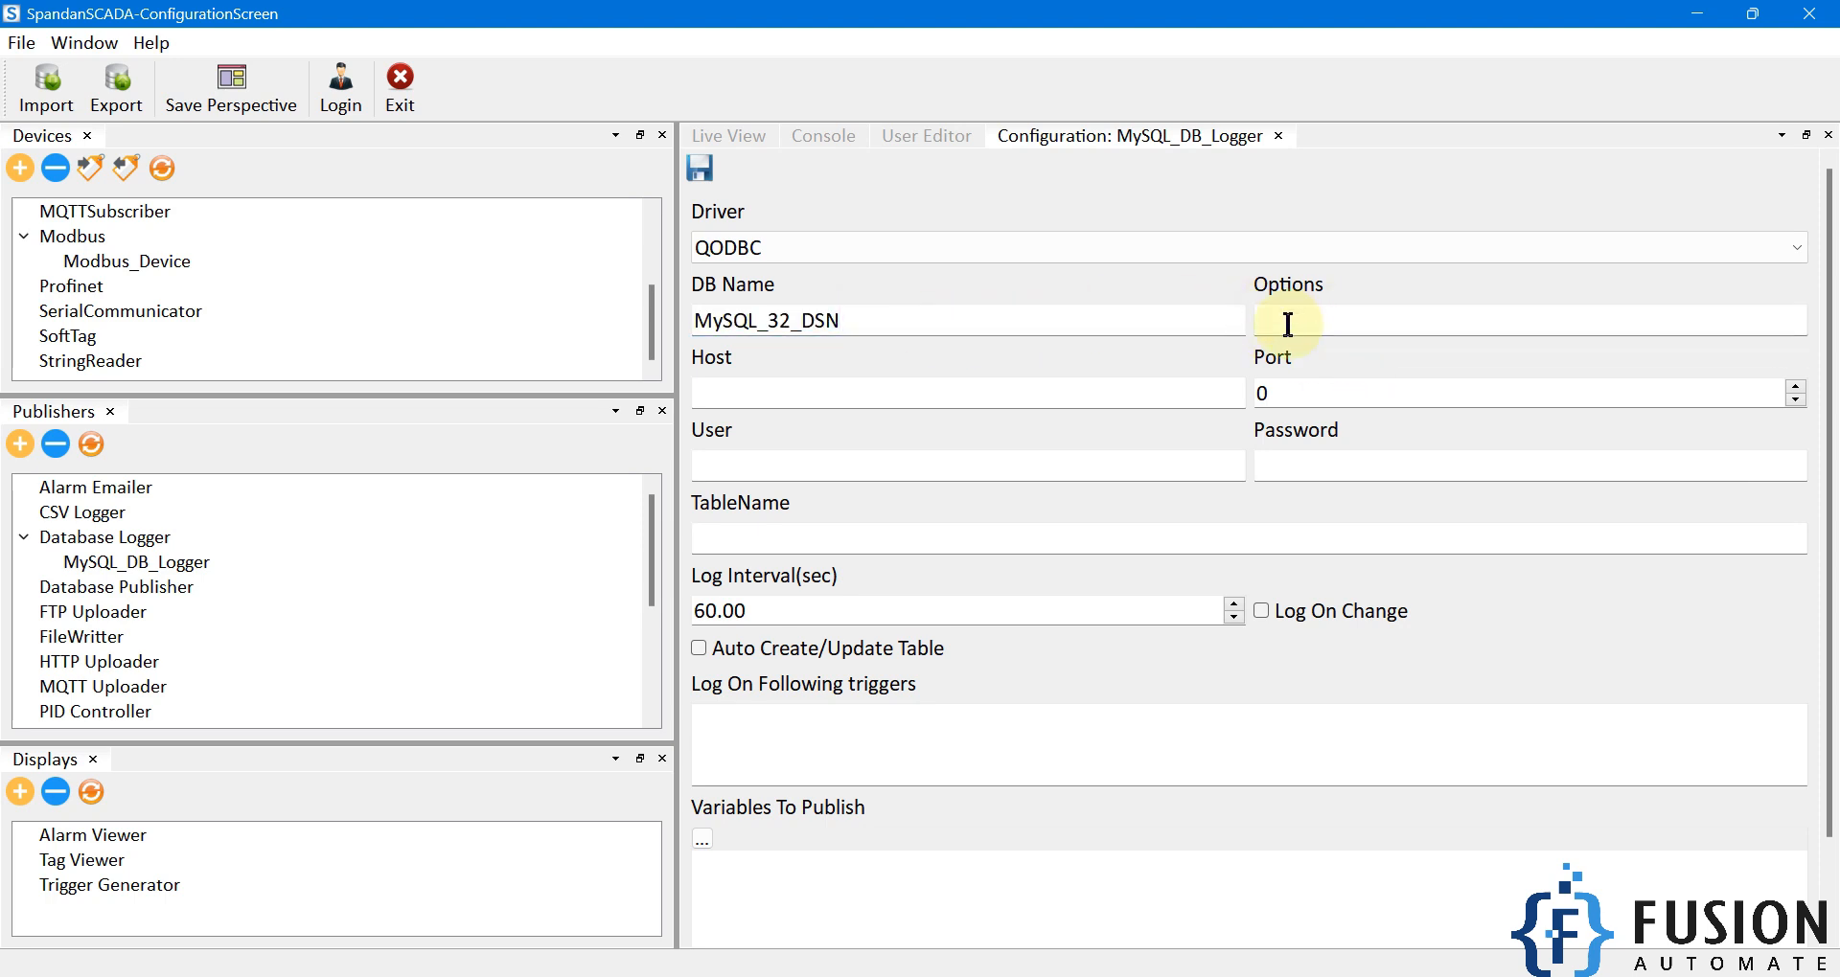
left_click(1127, 397)
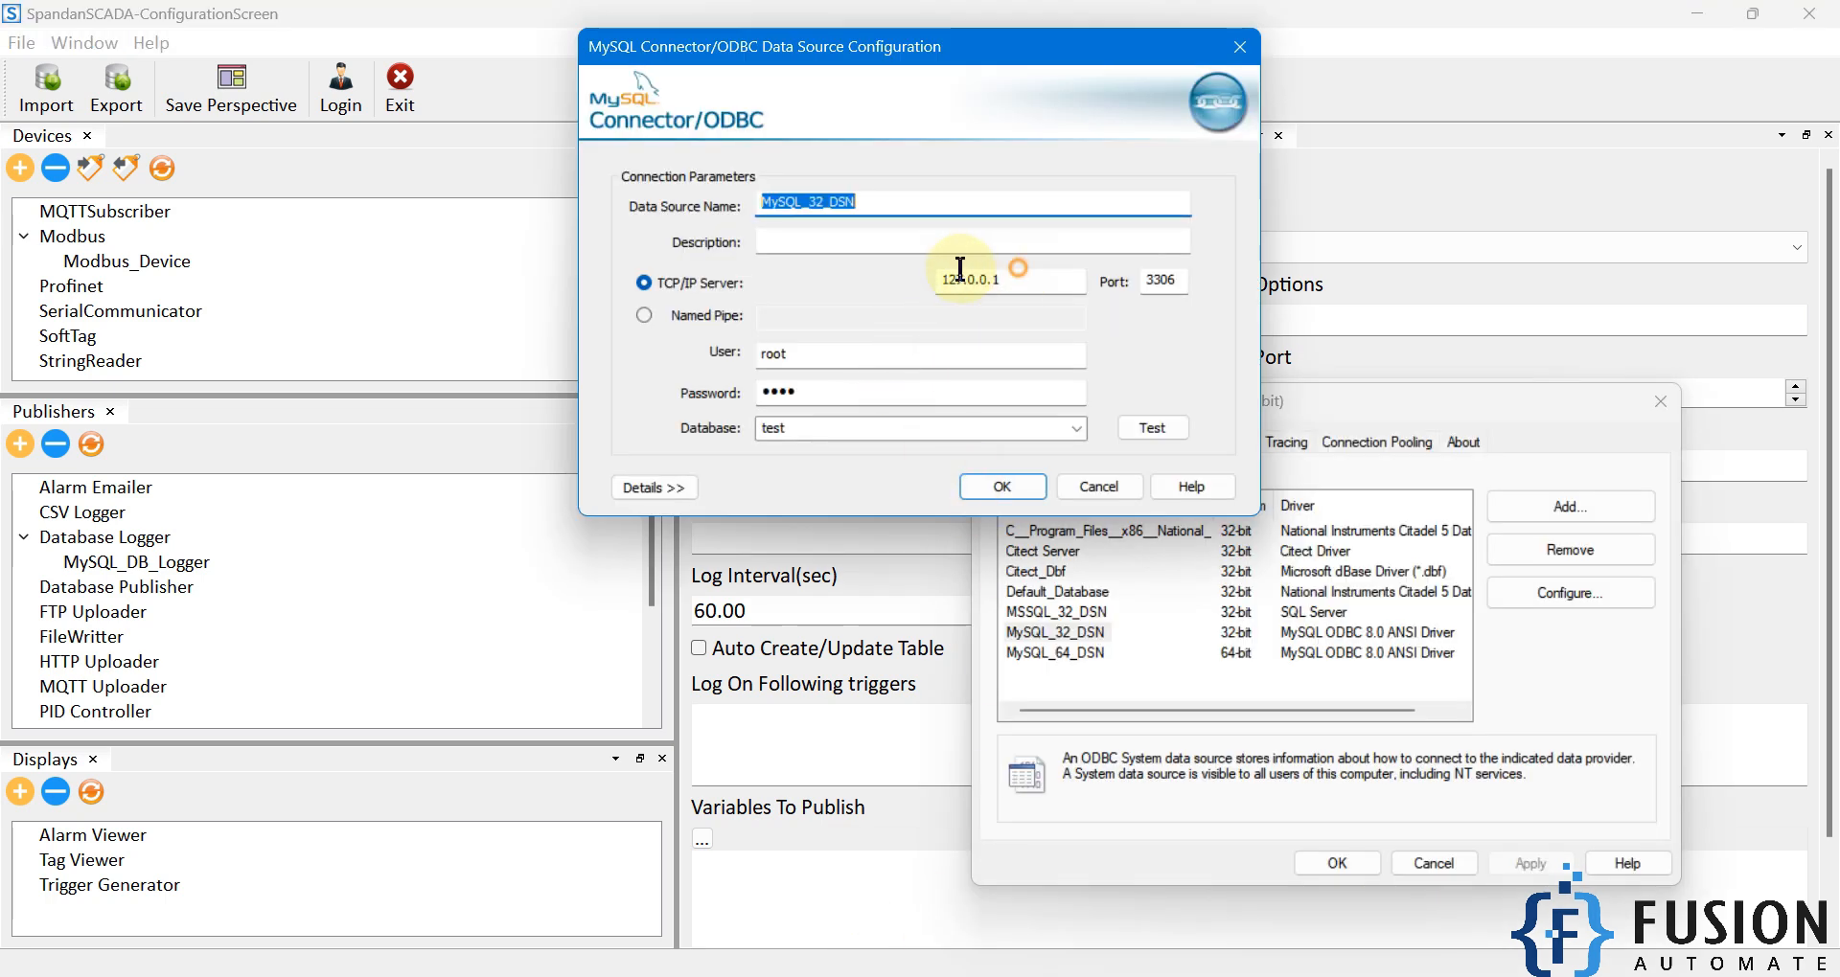
Copy host 127.0.0.1 and port 3306 from the data source into the logger.
left_click_drag(997, 288, 900, 283)
key("ctrl+c")
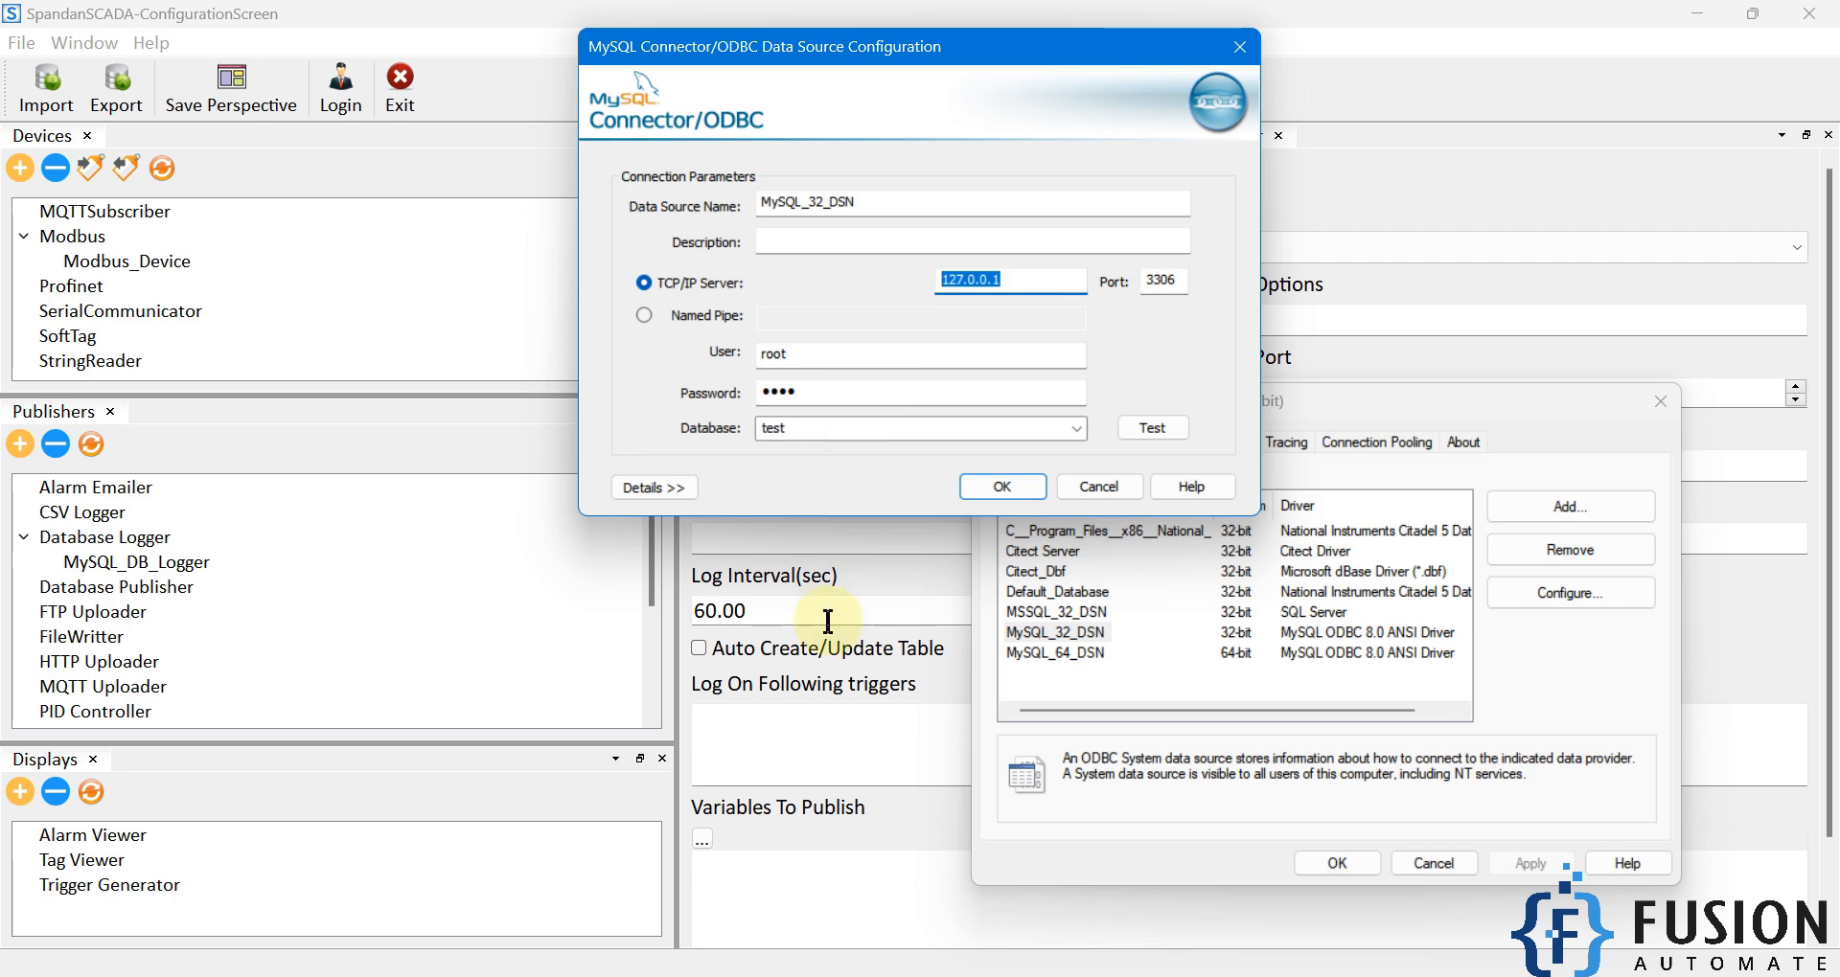
left_click(865, 576)
left_click(845, 391)
key("ctrl+v")
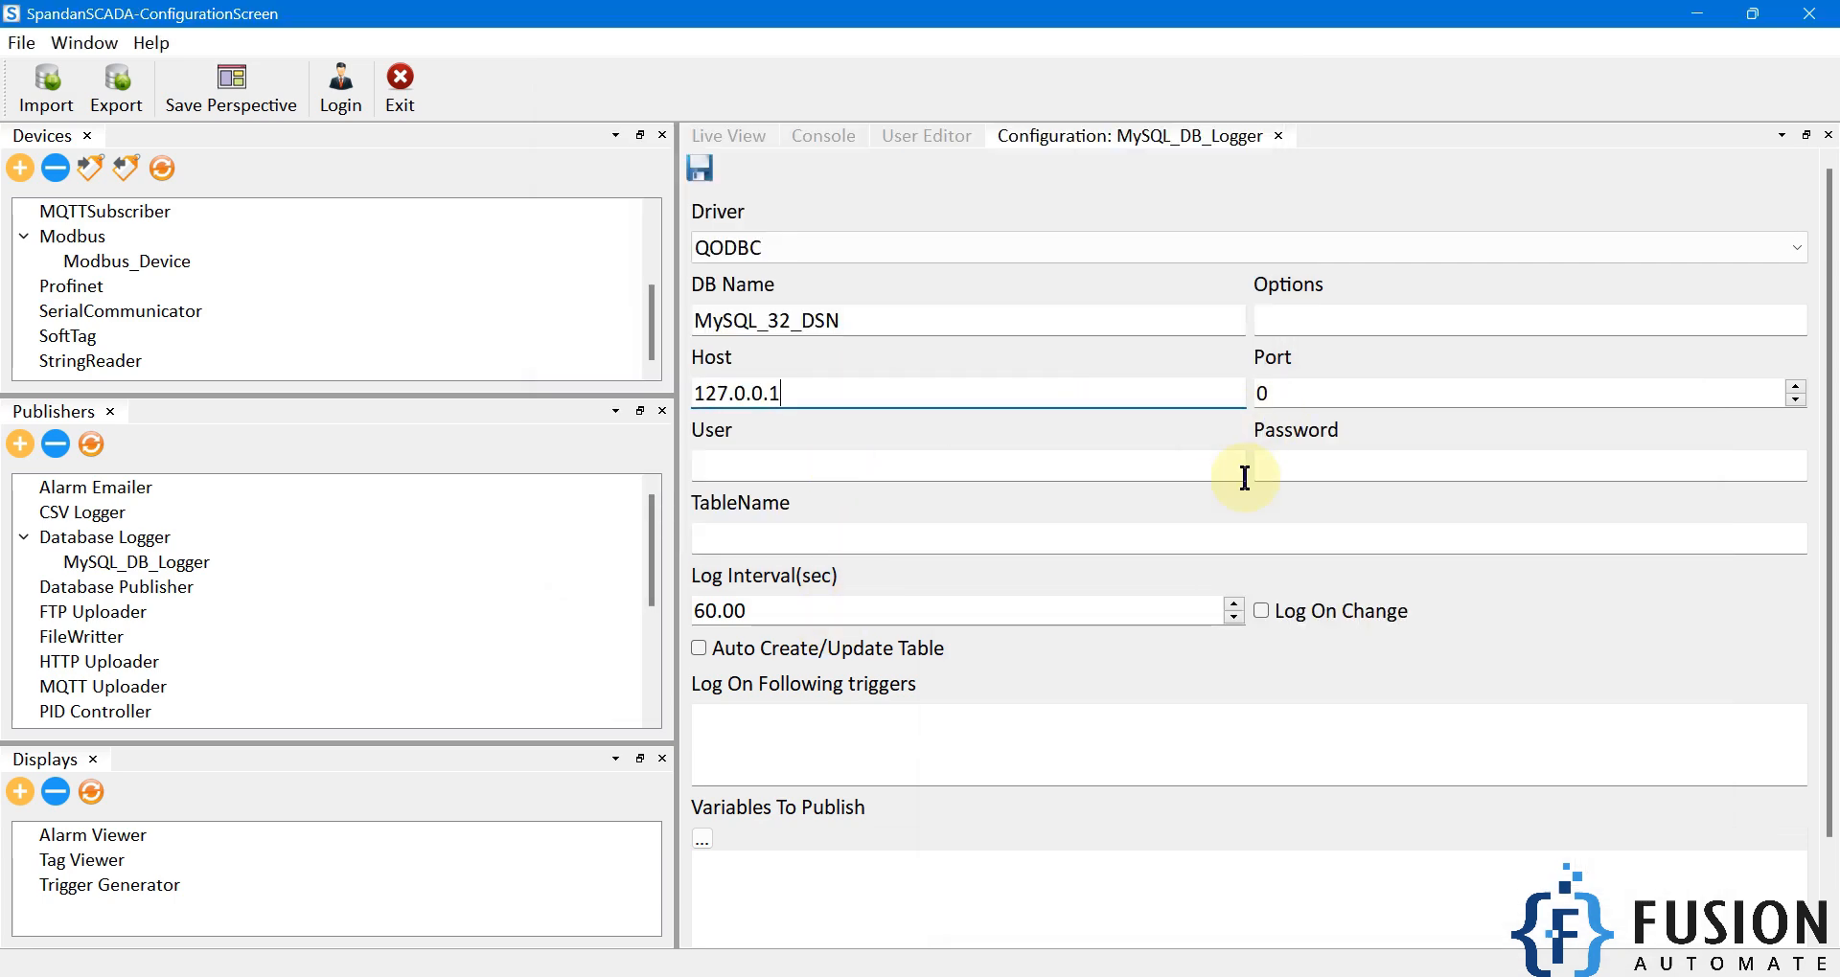
left_click(918, 958)
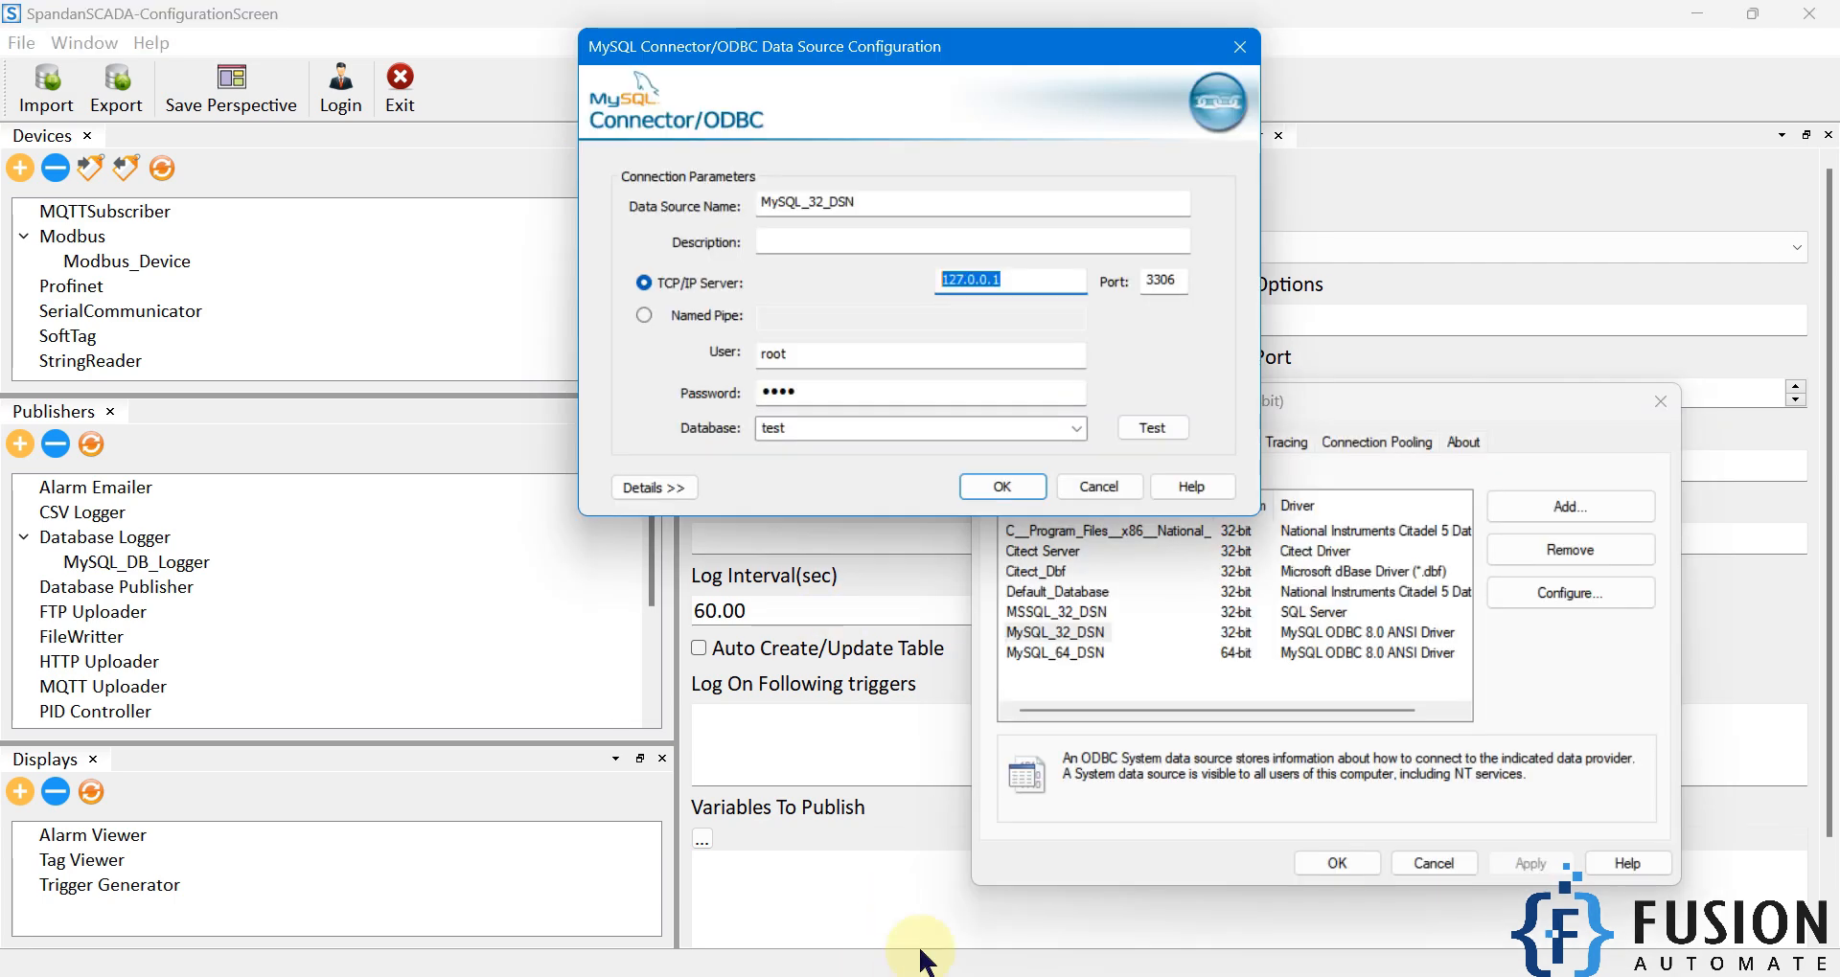
double_click(1171, 280)
key("ctrl+c")
left_click(1710, 390)
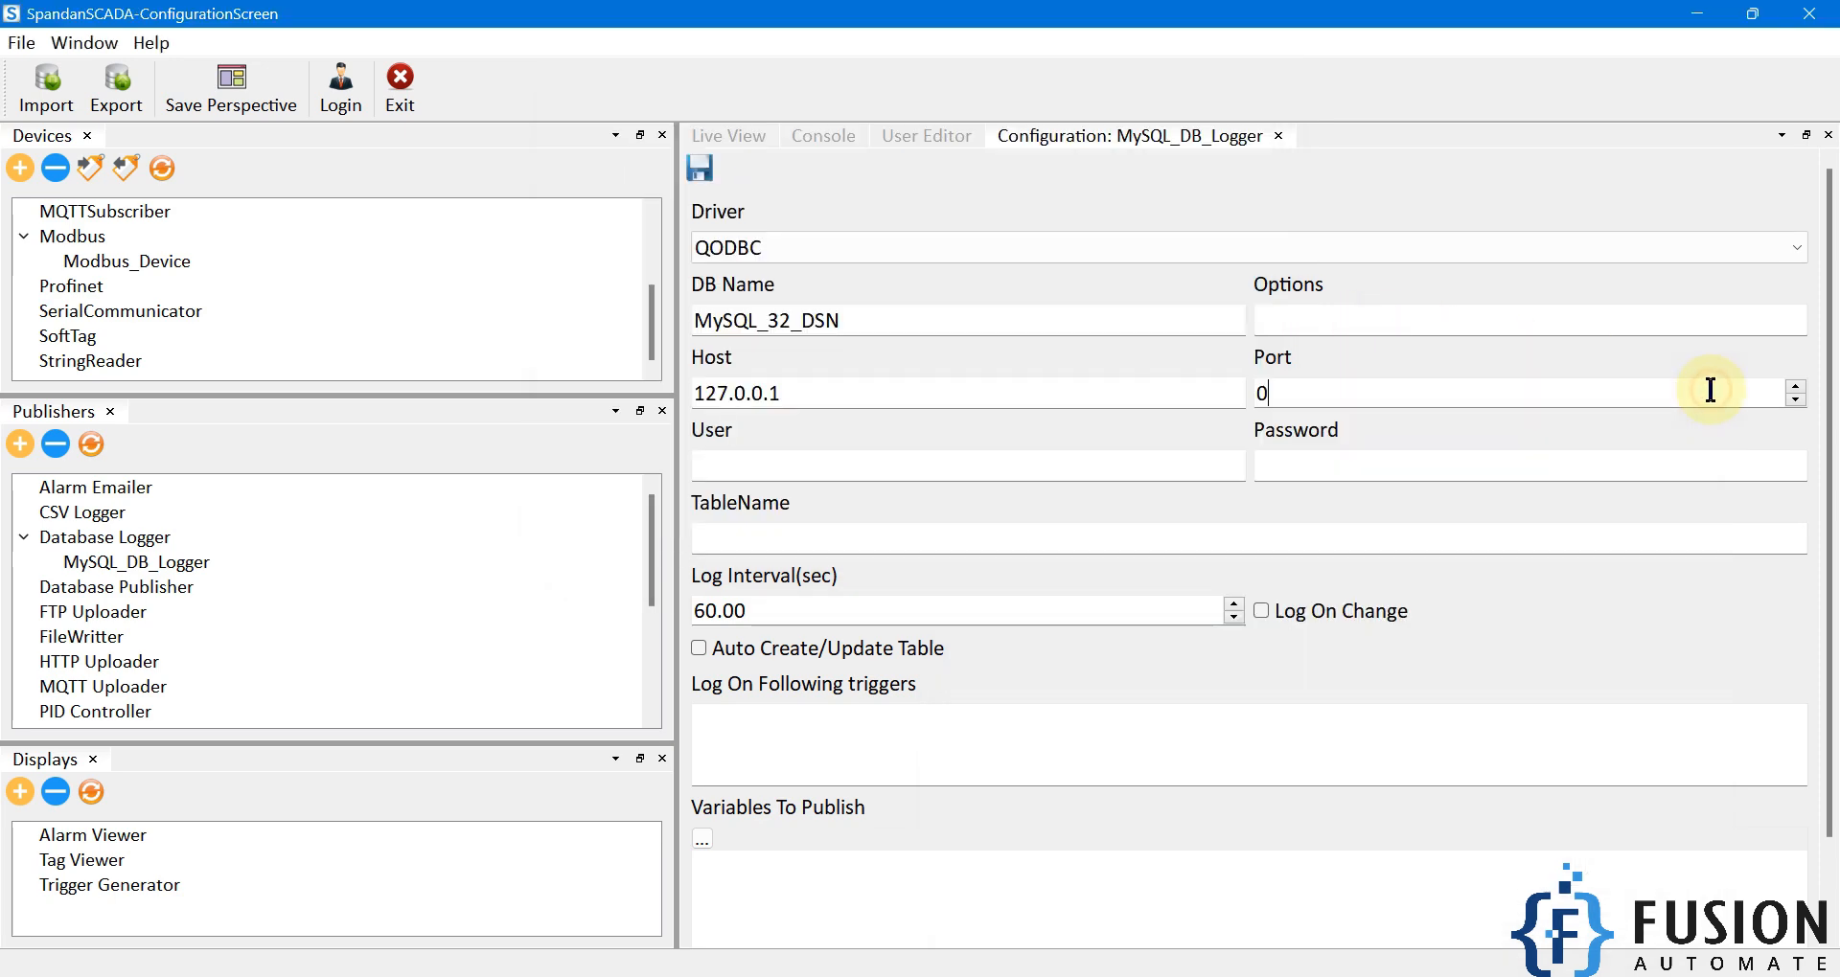
key("ctrl+v")
Enter user root and the database password, checking them against the ODBC connector.
left_click(1021, 471)
type("root")
key("Tab")
type("toor")
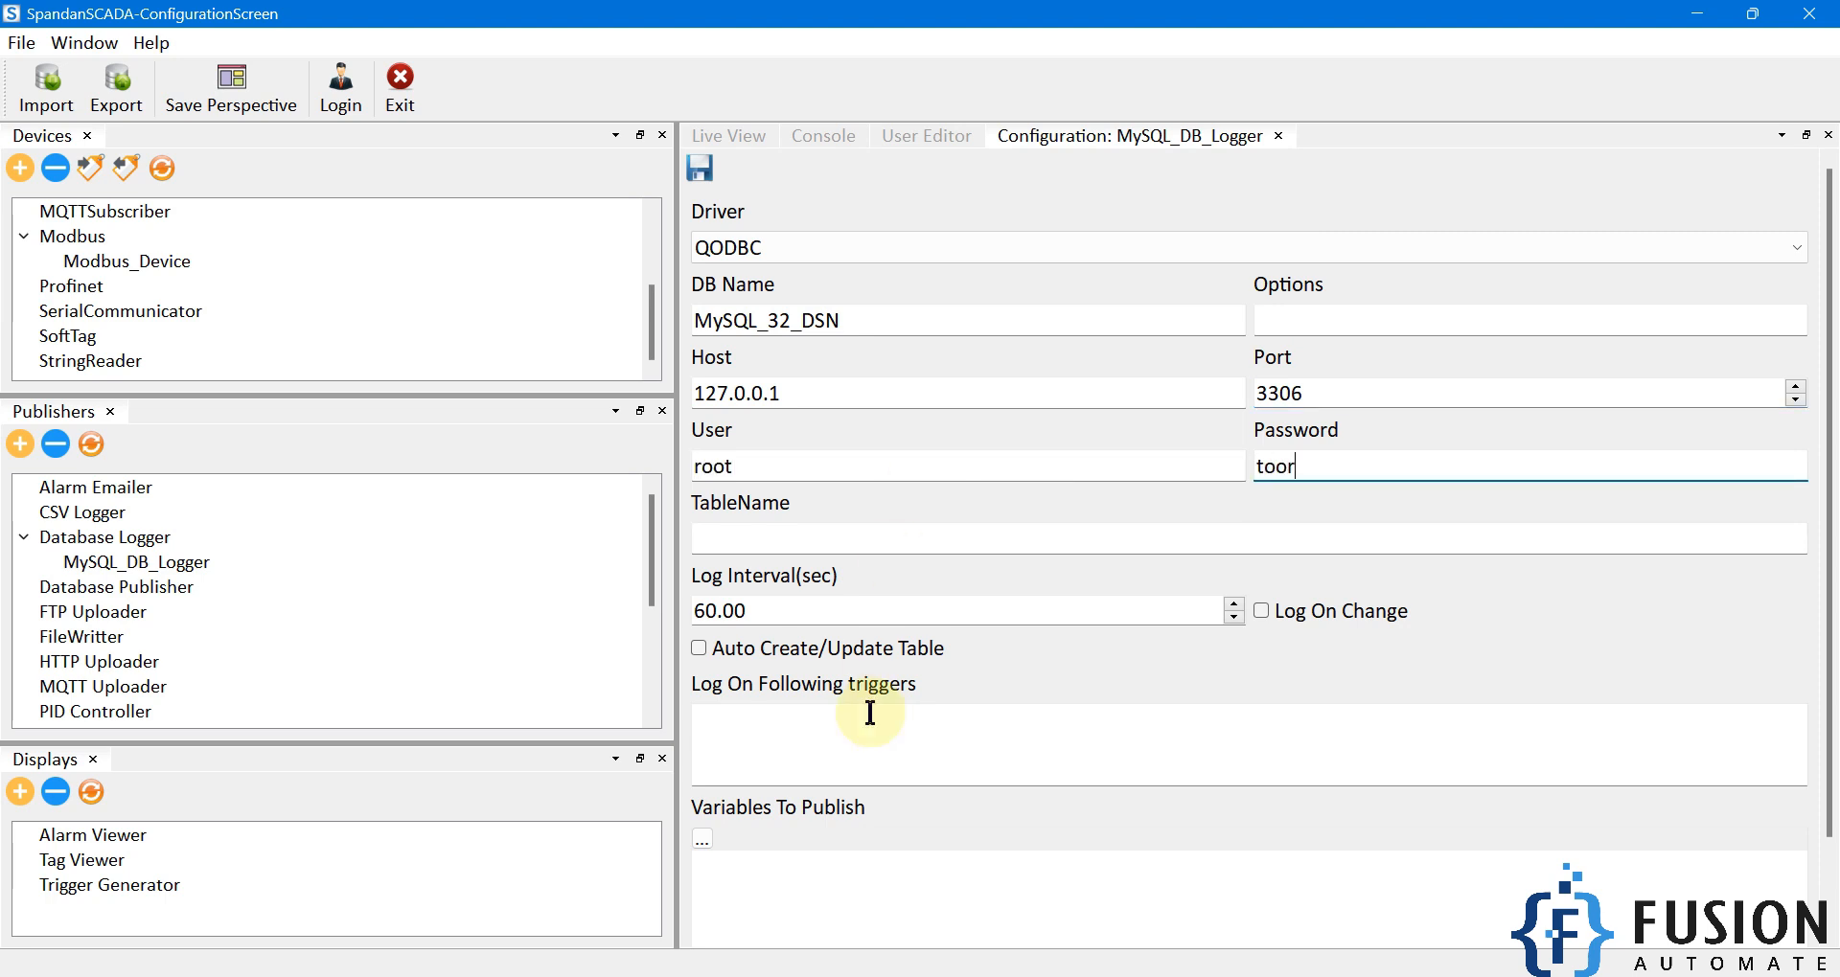
left_click(851, 975)
key("Tab")
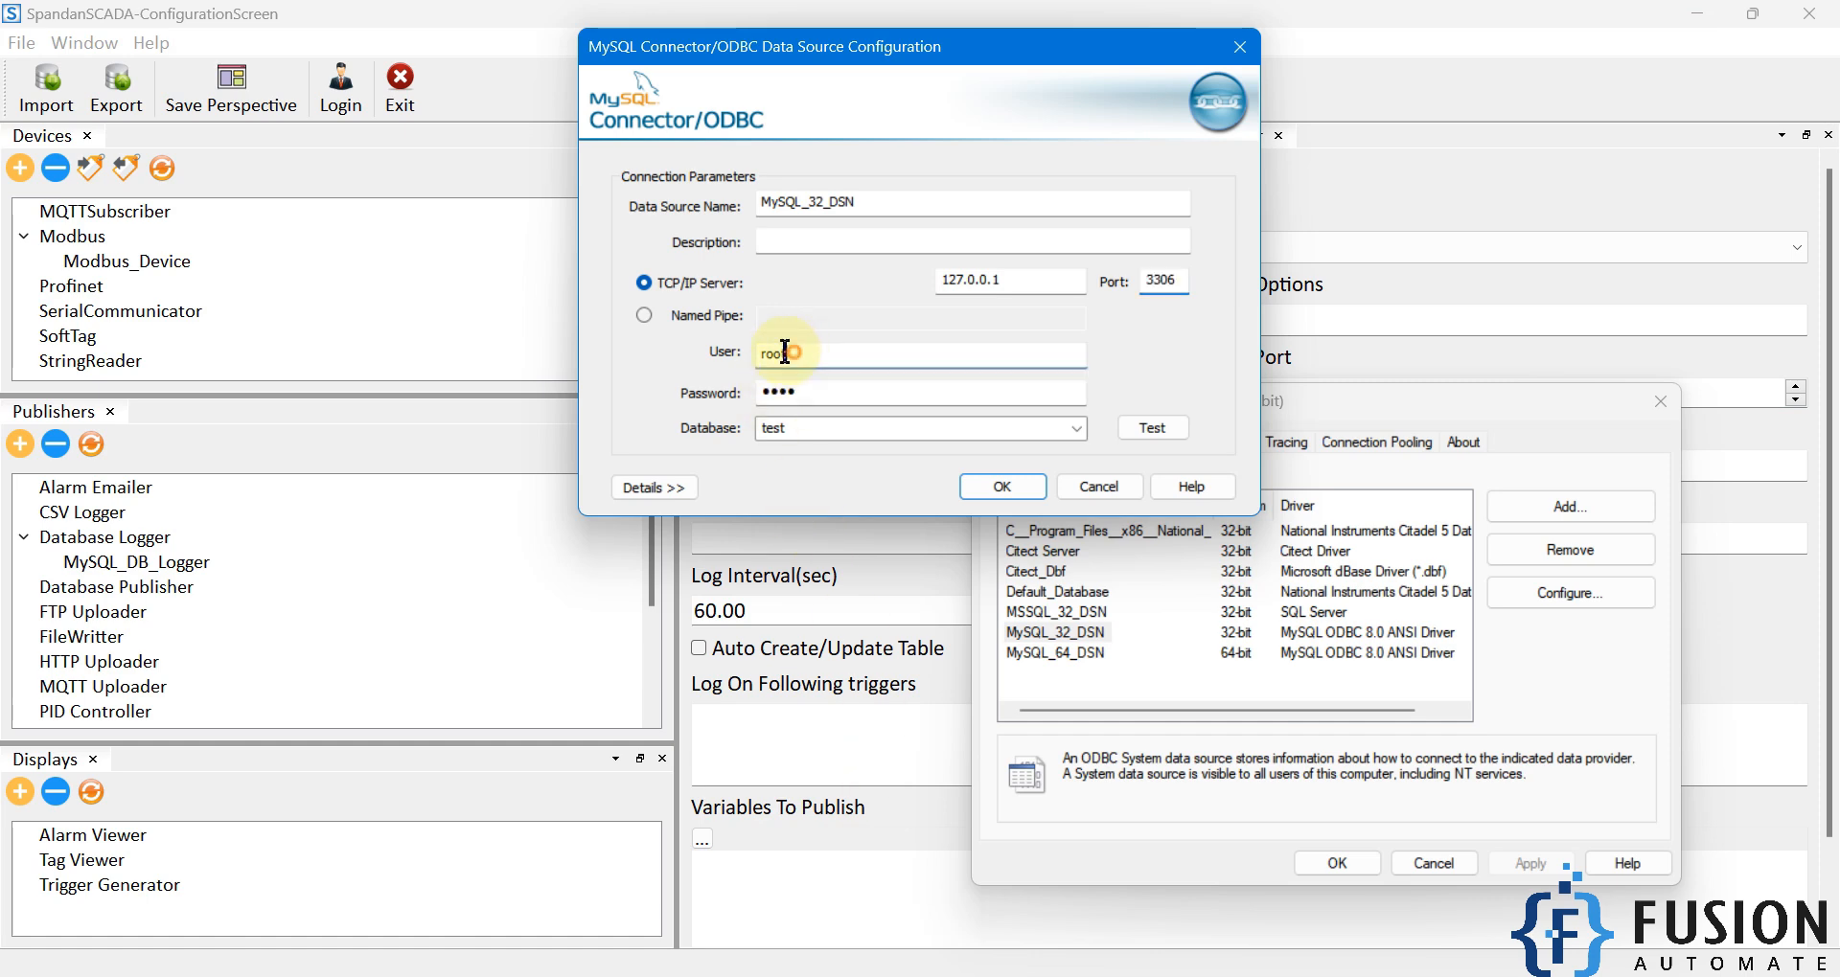
key("Tab")
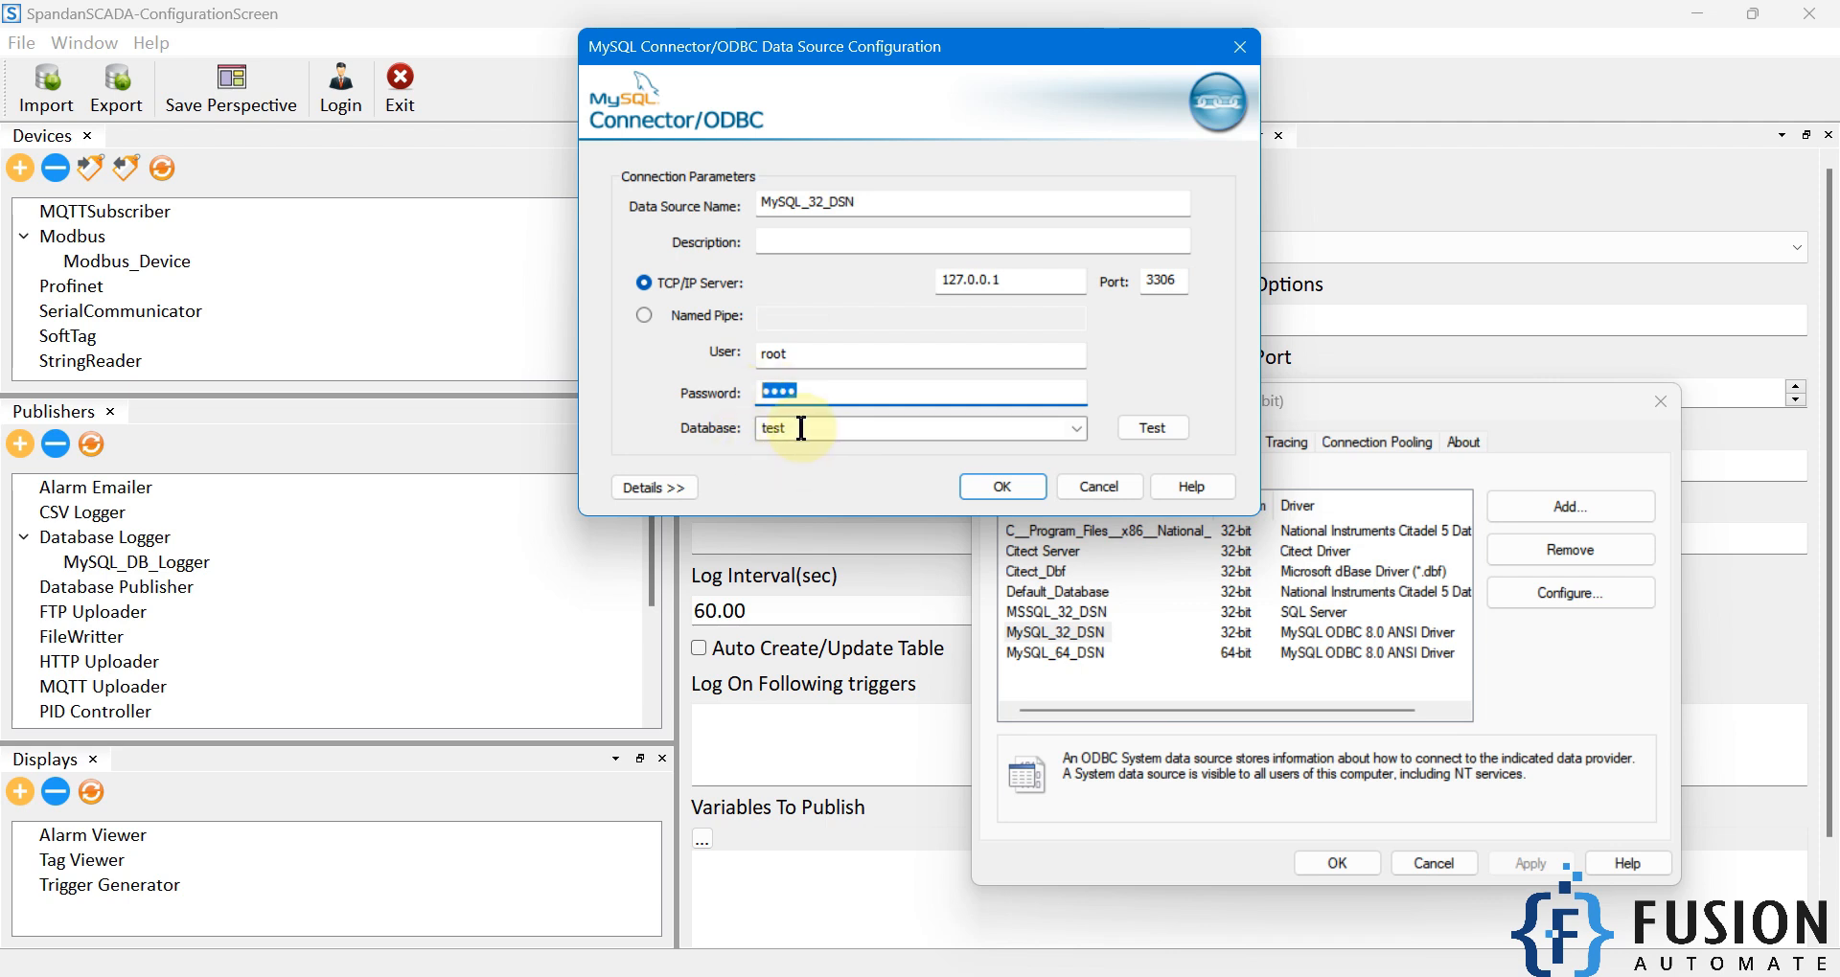
left_click(1551, 163)
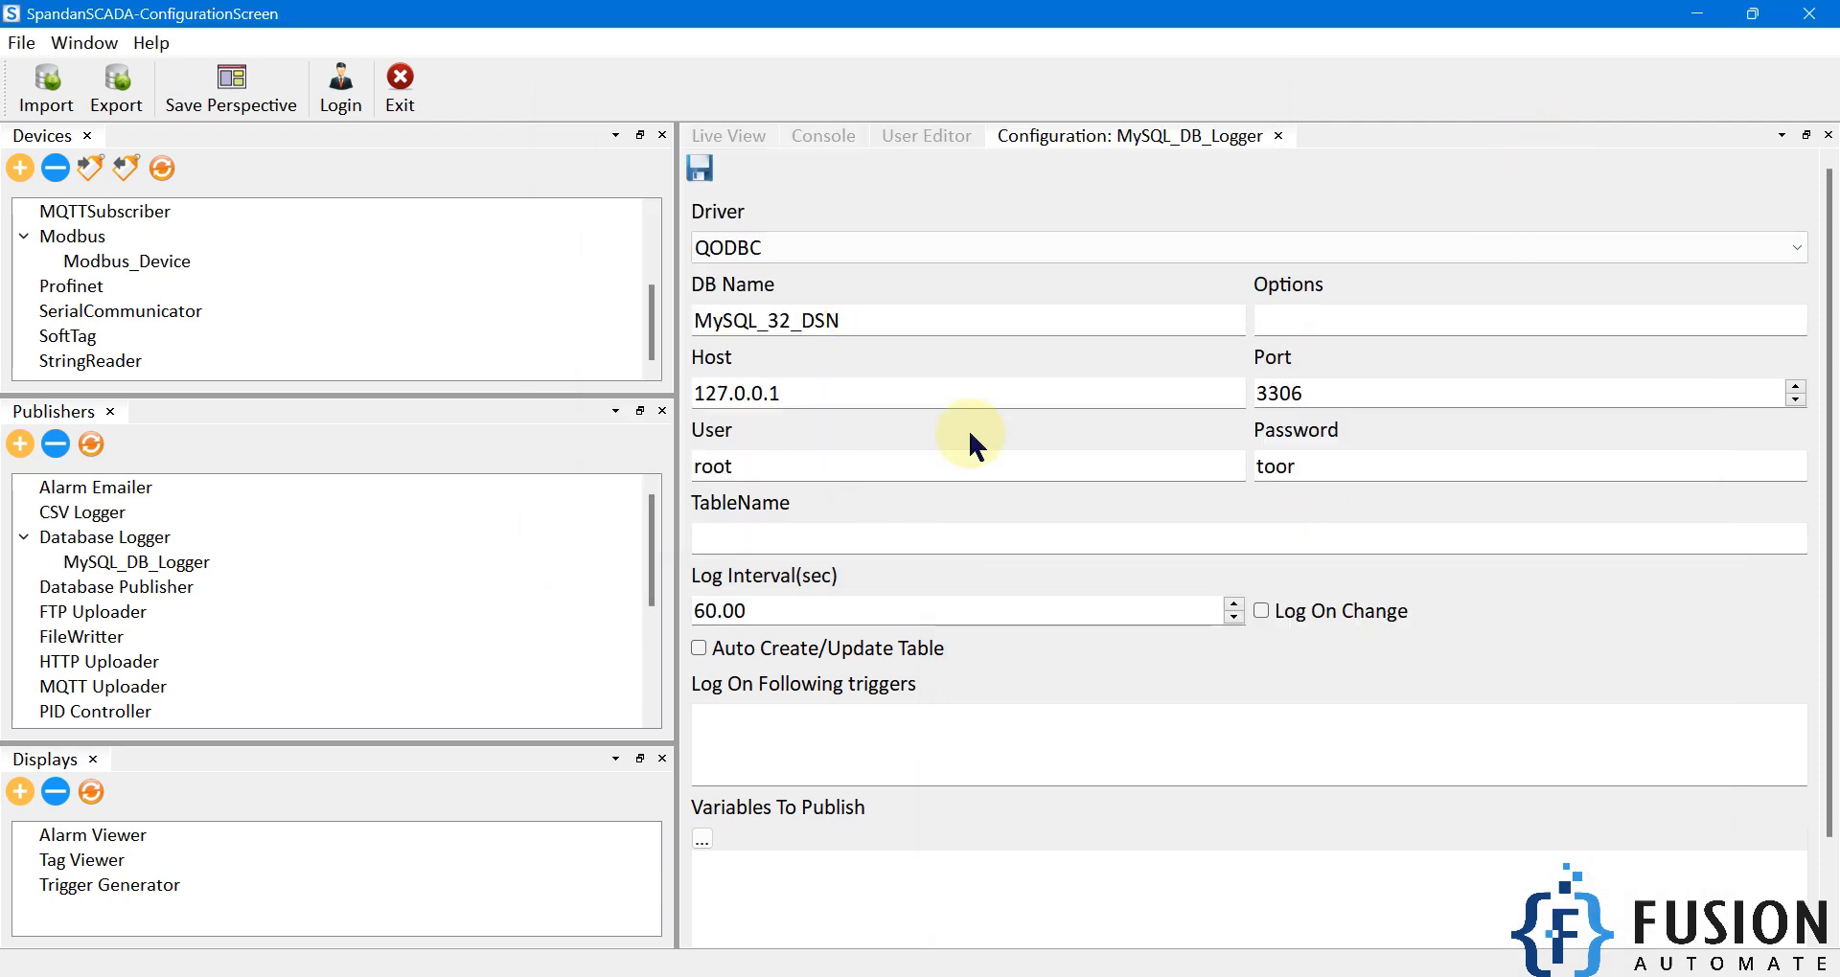
Set table name Modbus_Data and log interval 10 seconds, and enable Auto Create/Update Table.
left_click_drag(874, 319, 690, 319)
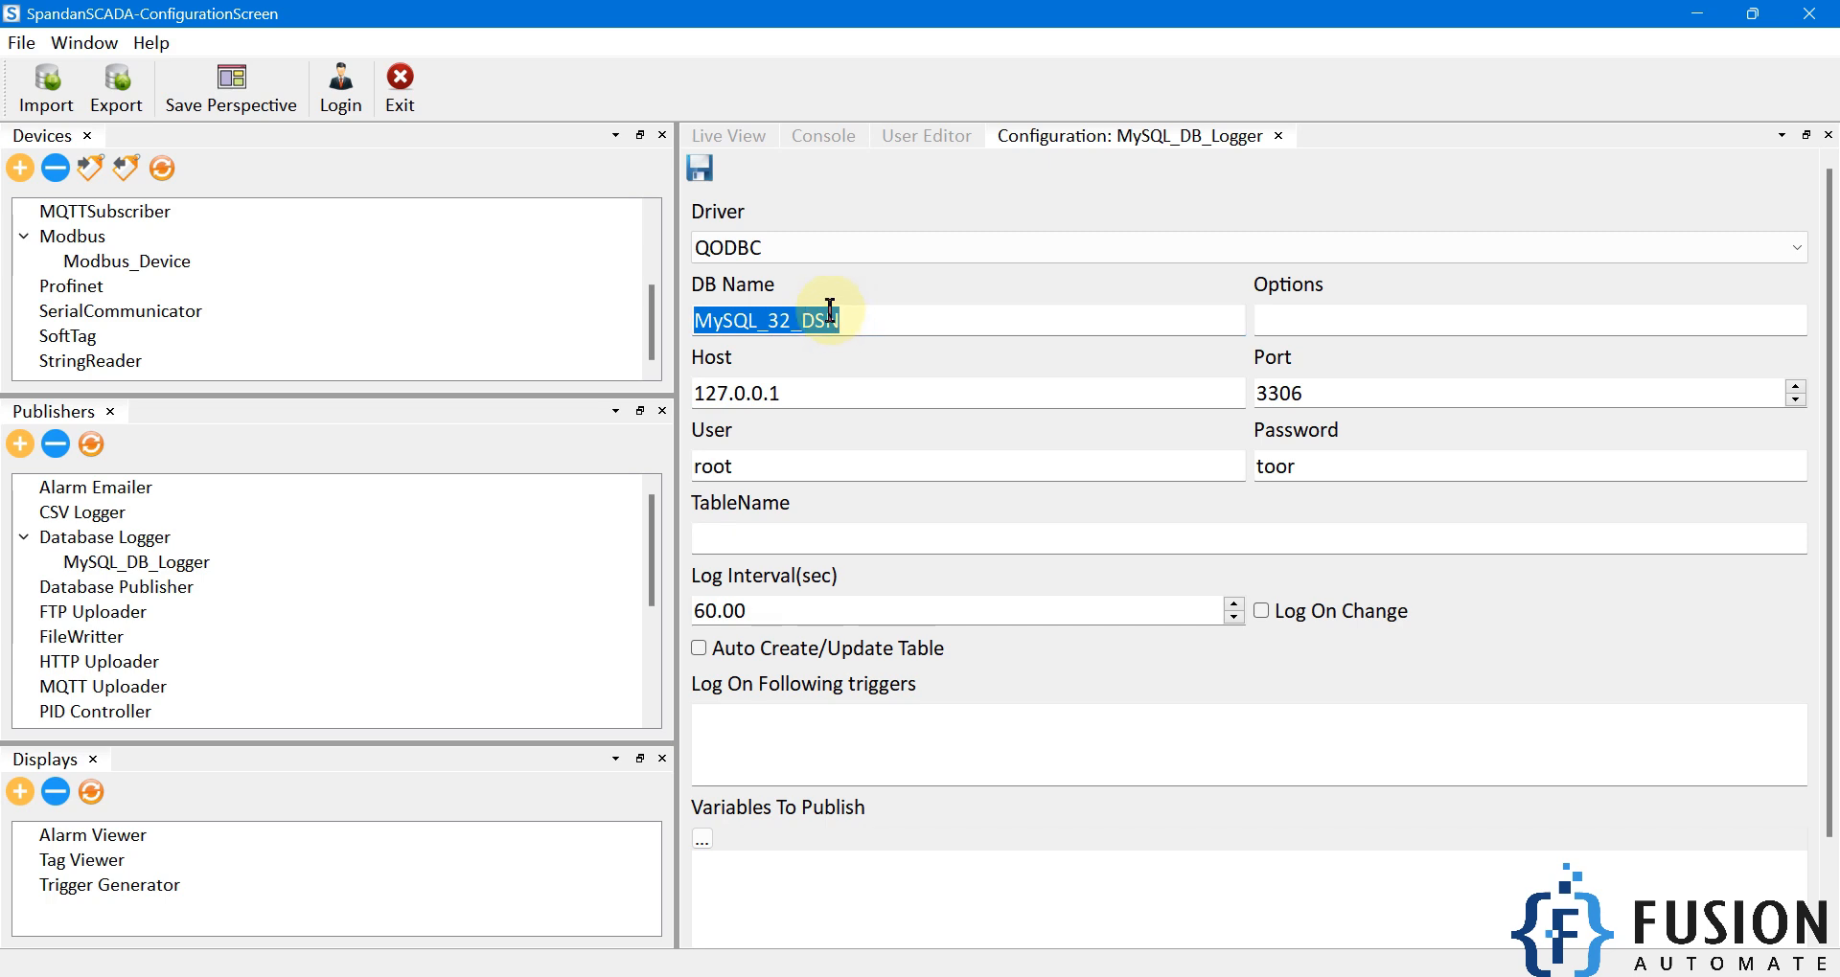
left_click(929, 544)
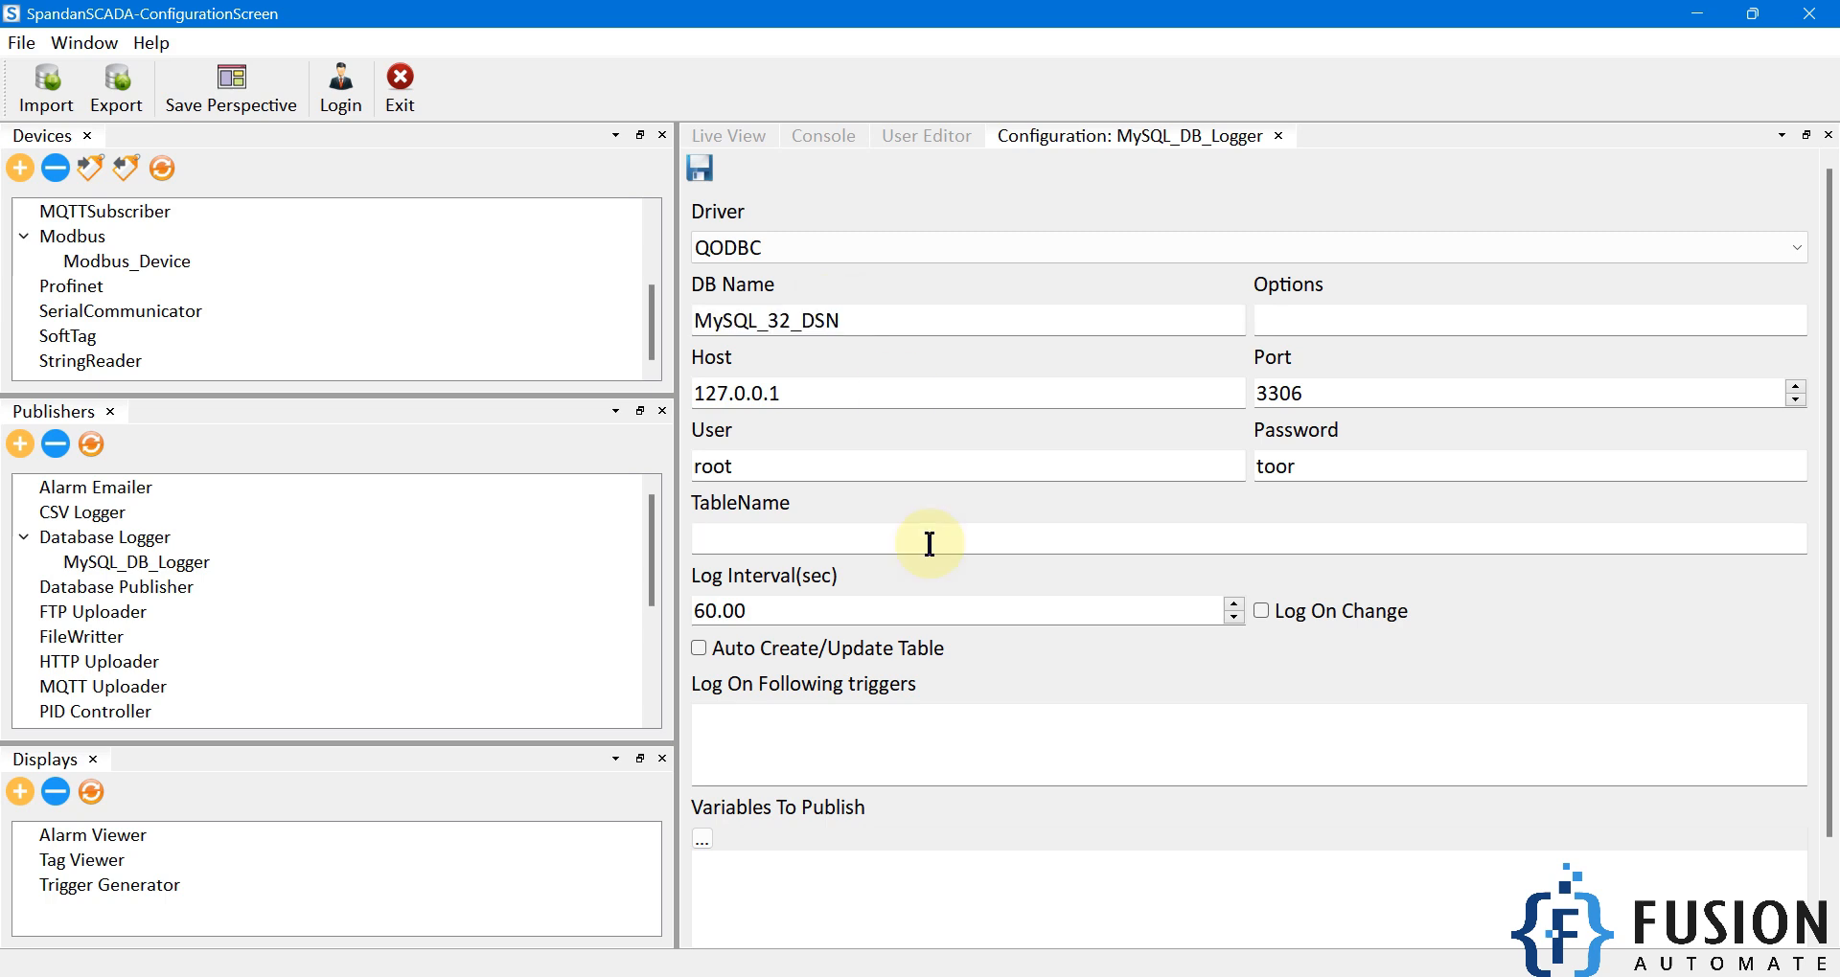
type("Modbus_Data")
key("Tab")
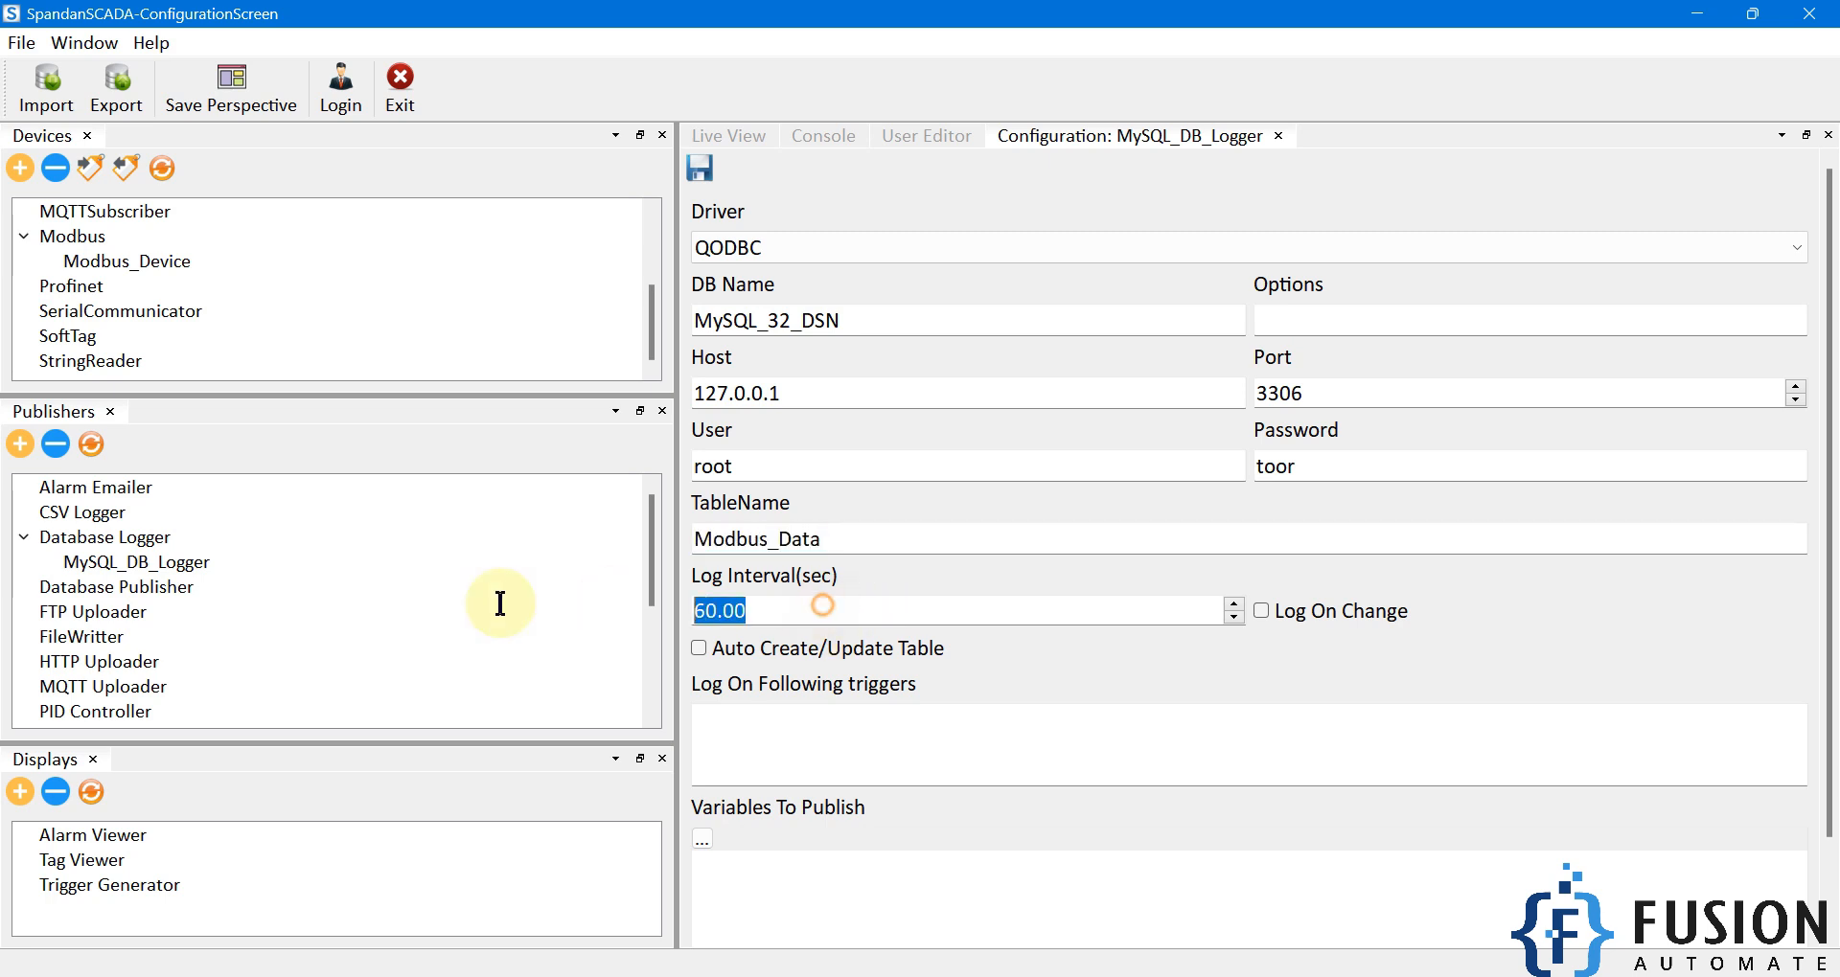
type("10")
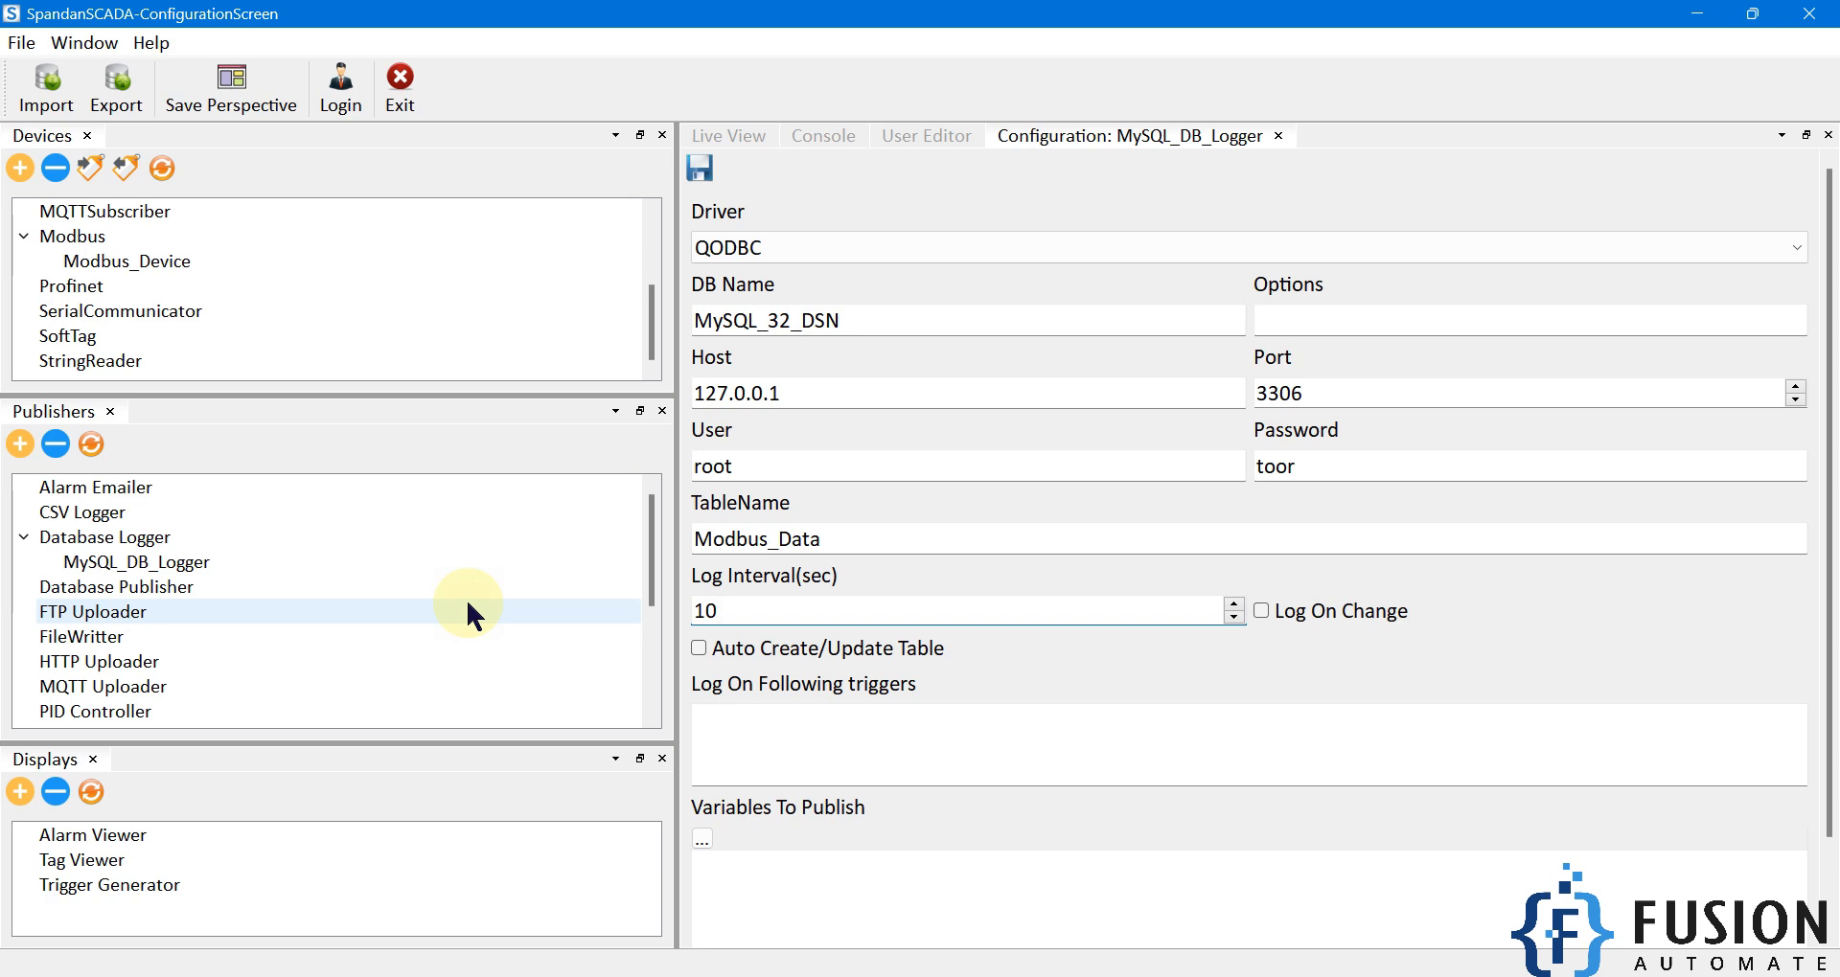
left_click(755, 654)
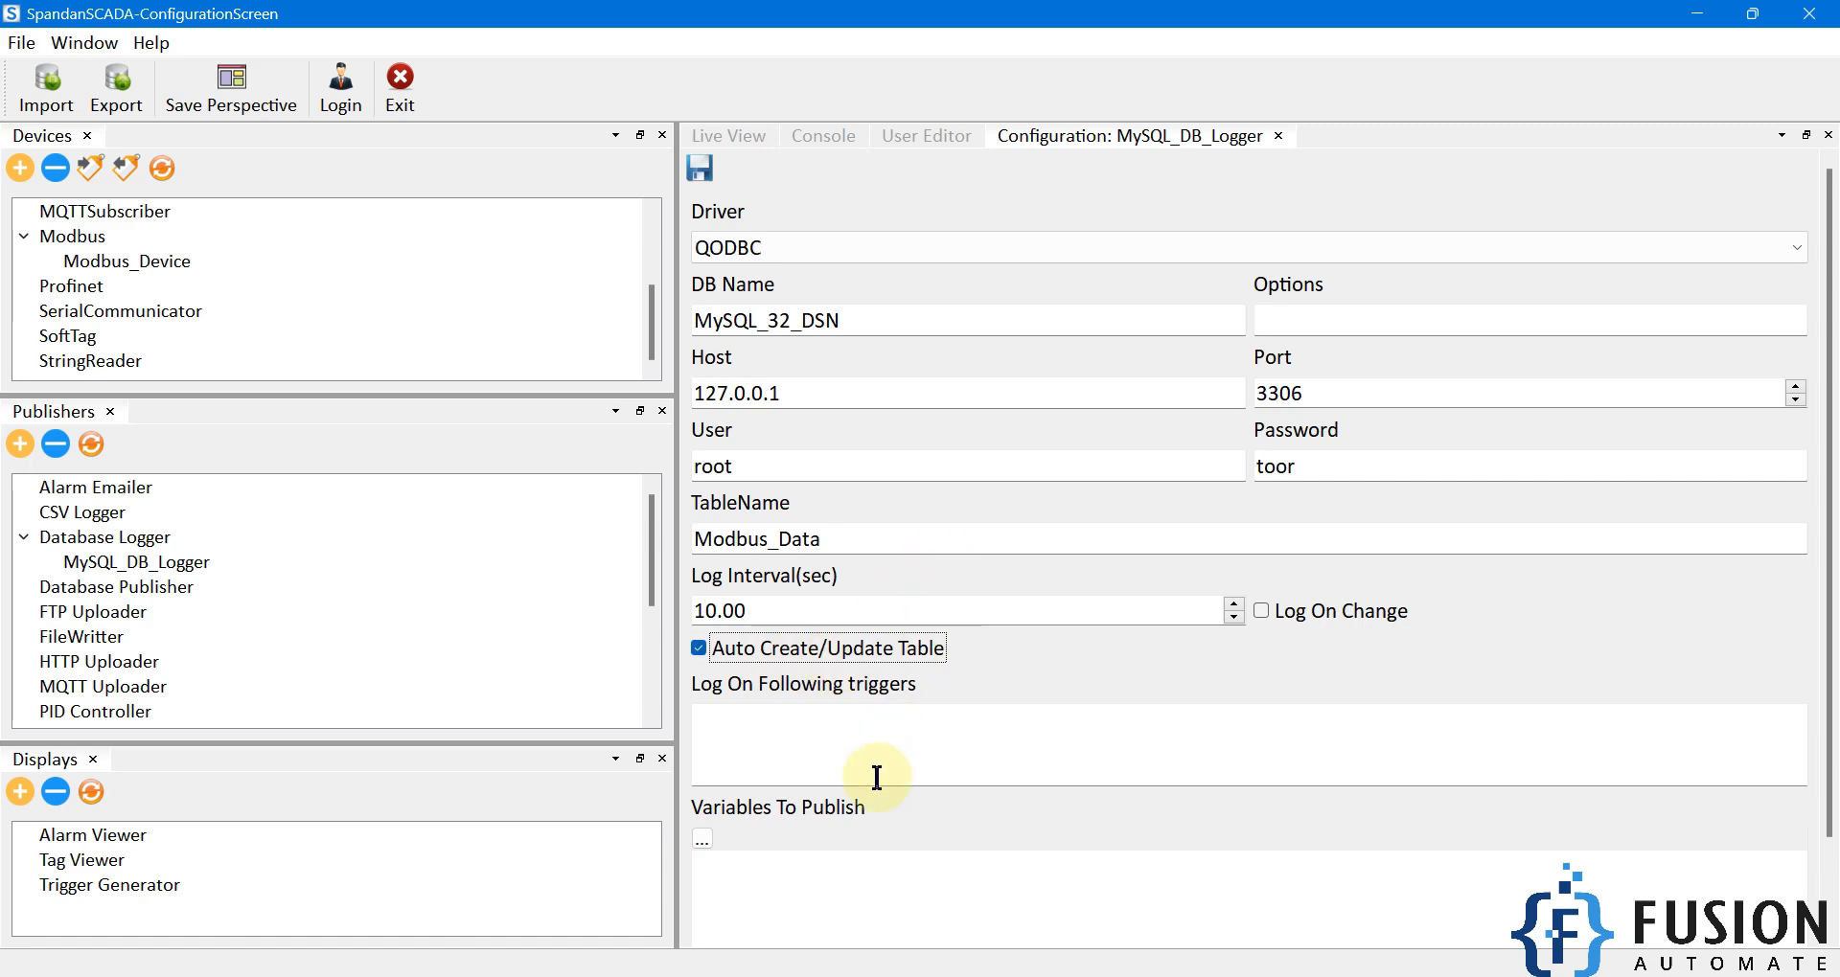
left_click(911, 976)
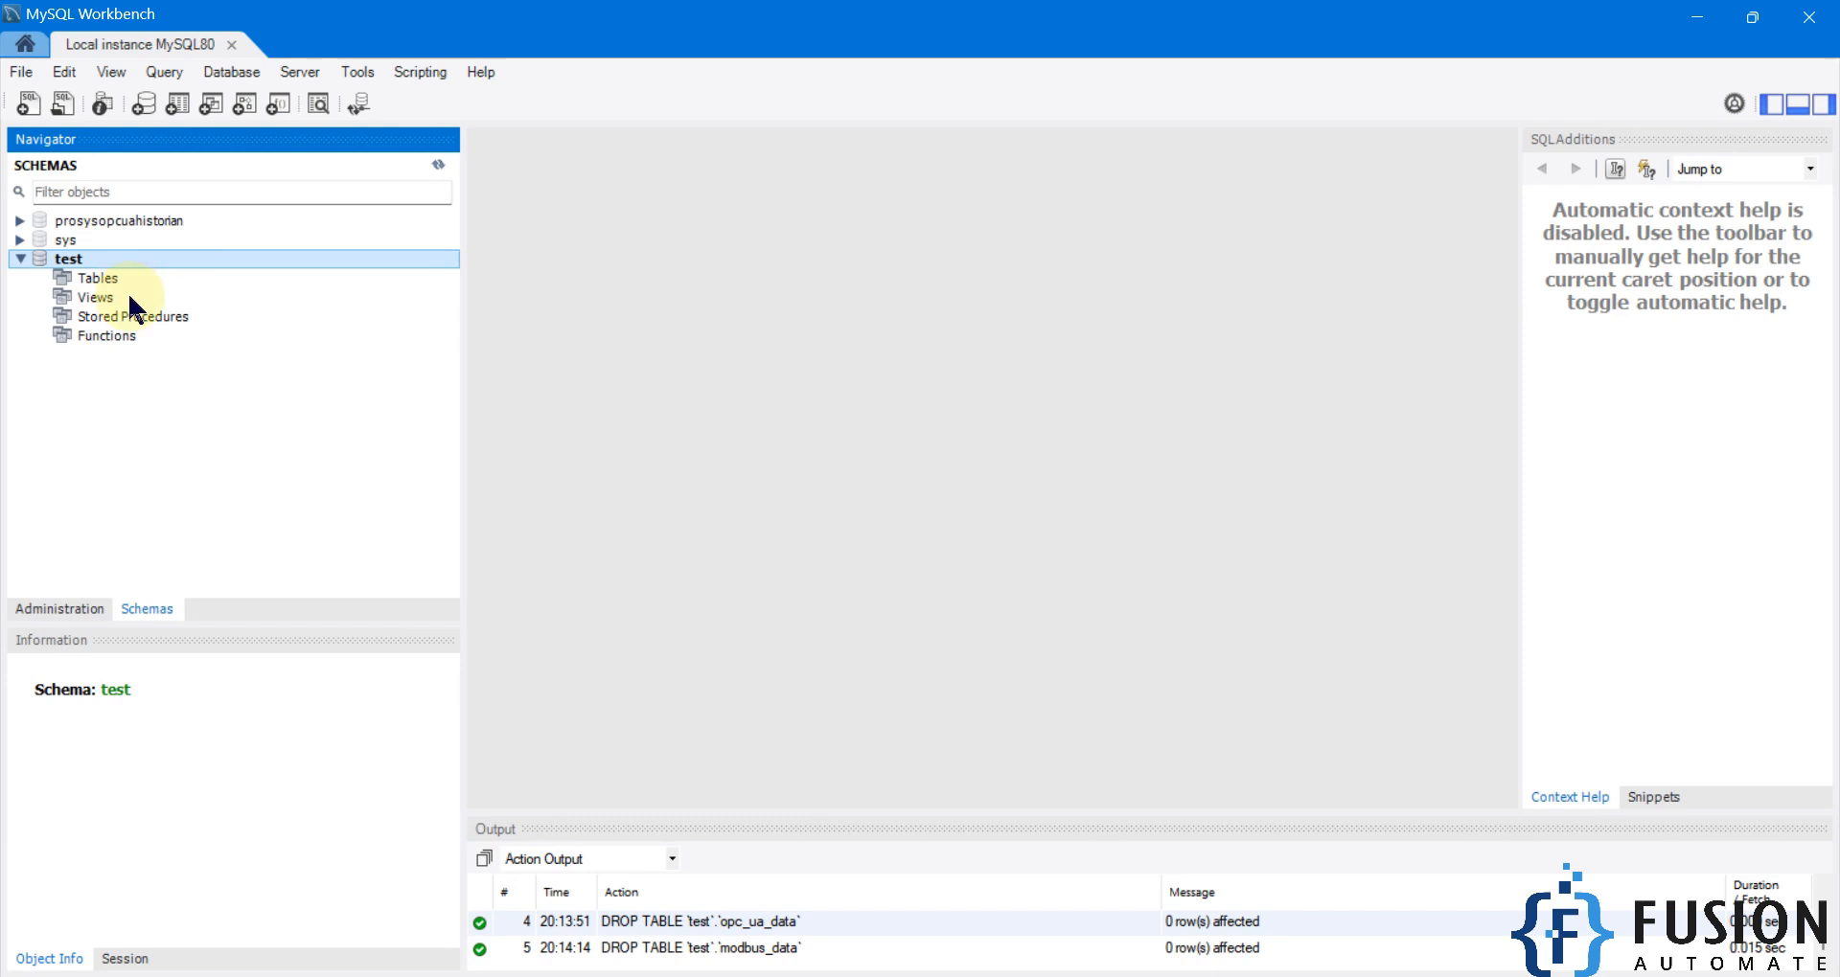
left_click(1692, 21)
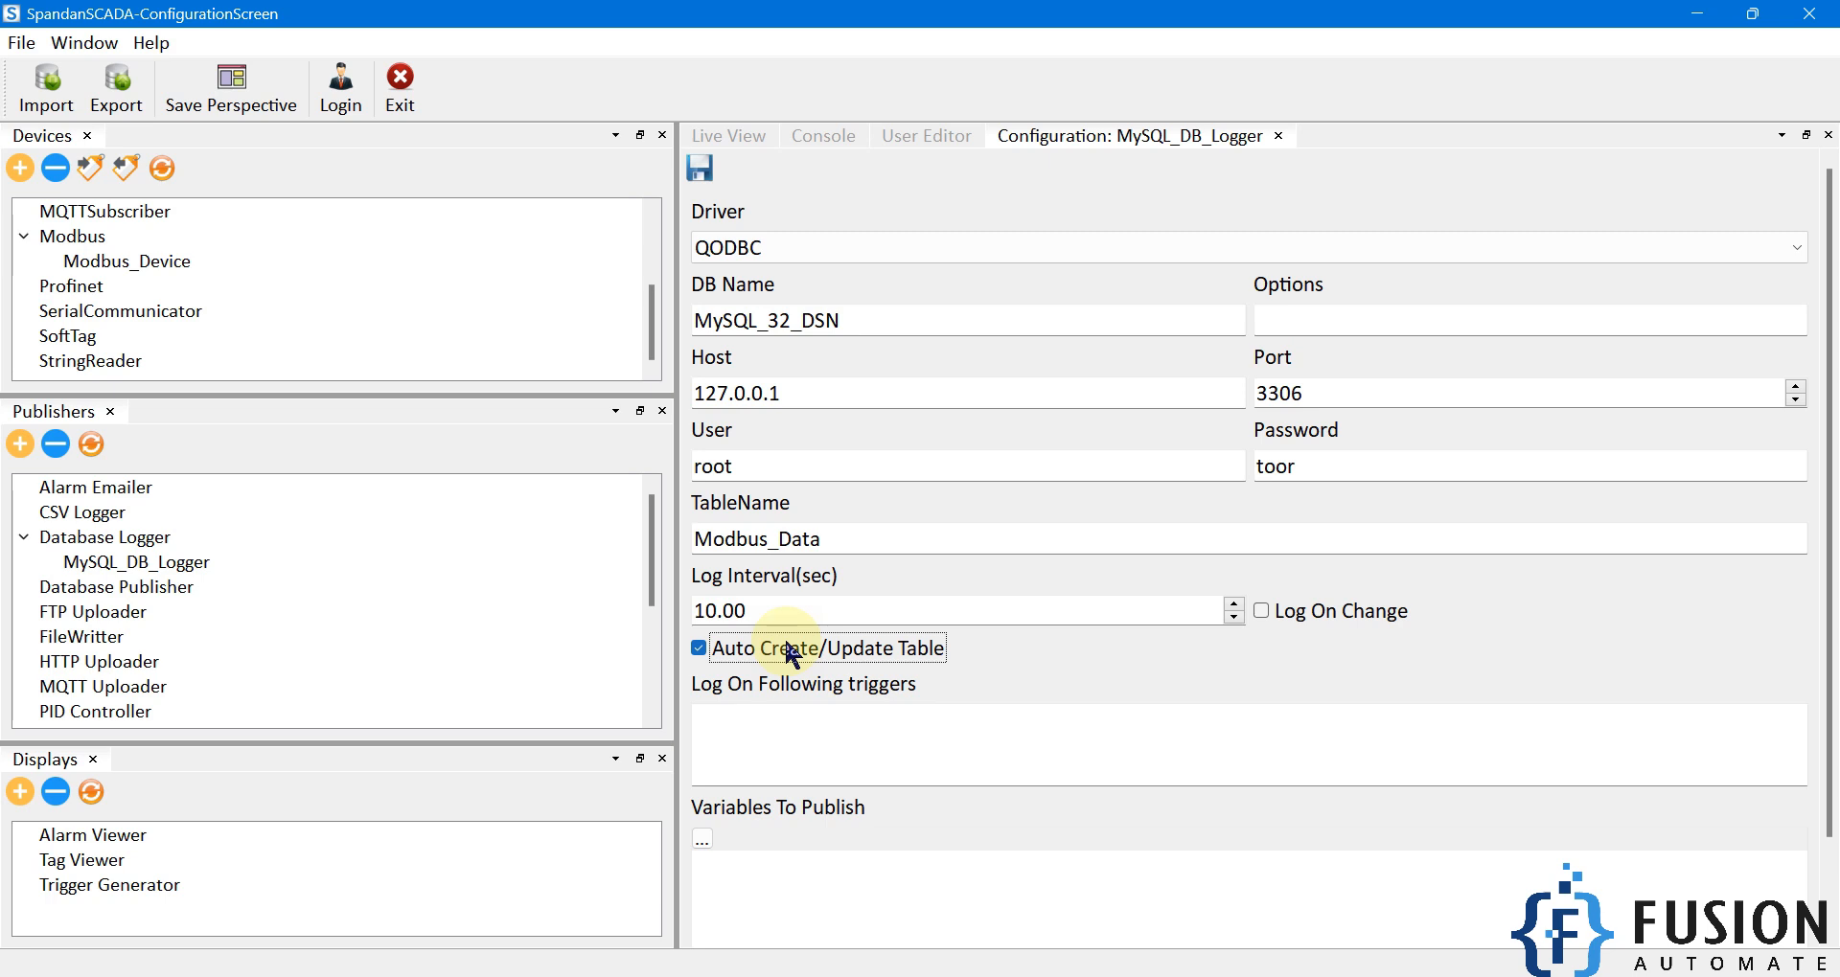
Open the Variables To Publish picker and select Tag1, Tag2 and Tag3.
left_click_drag(1830, 537, 1831, 630)
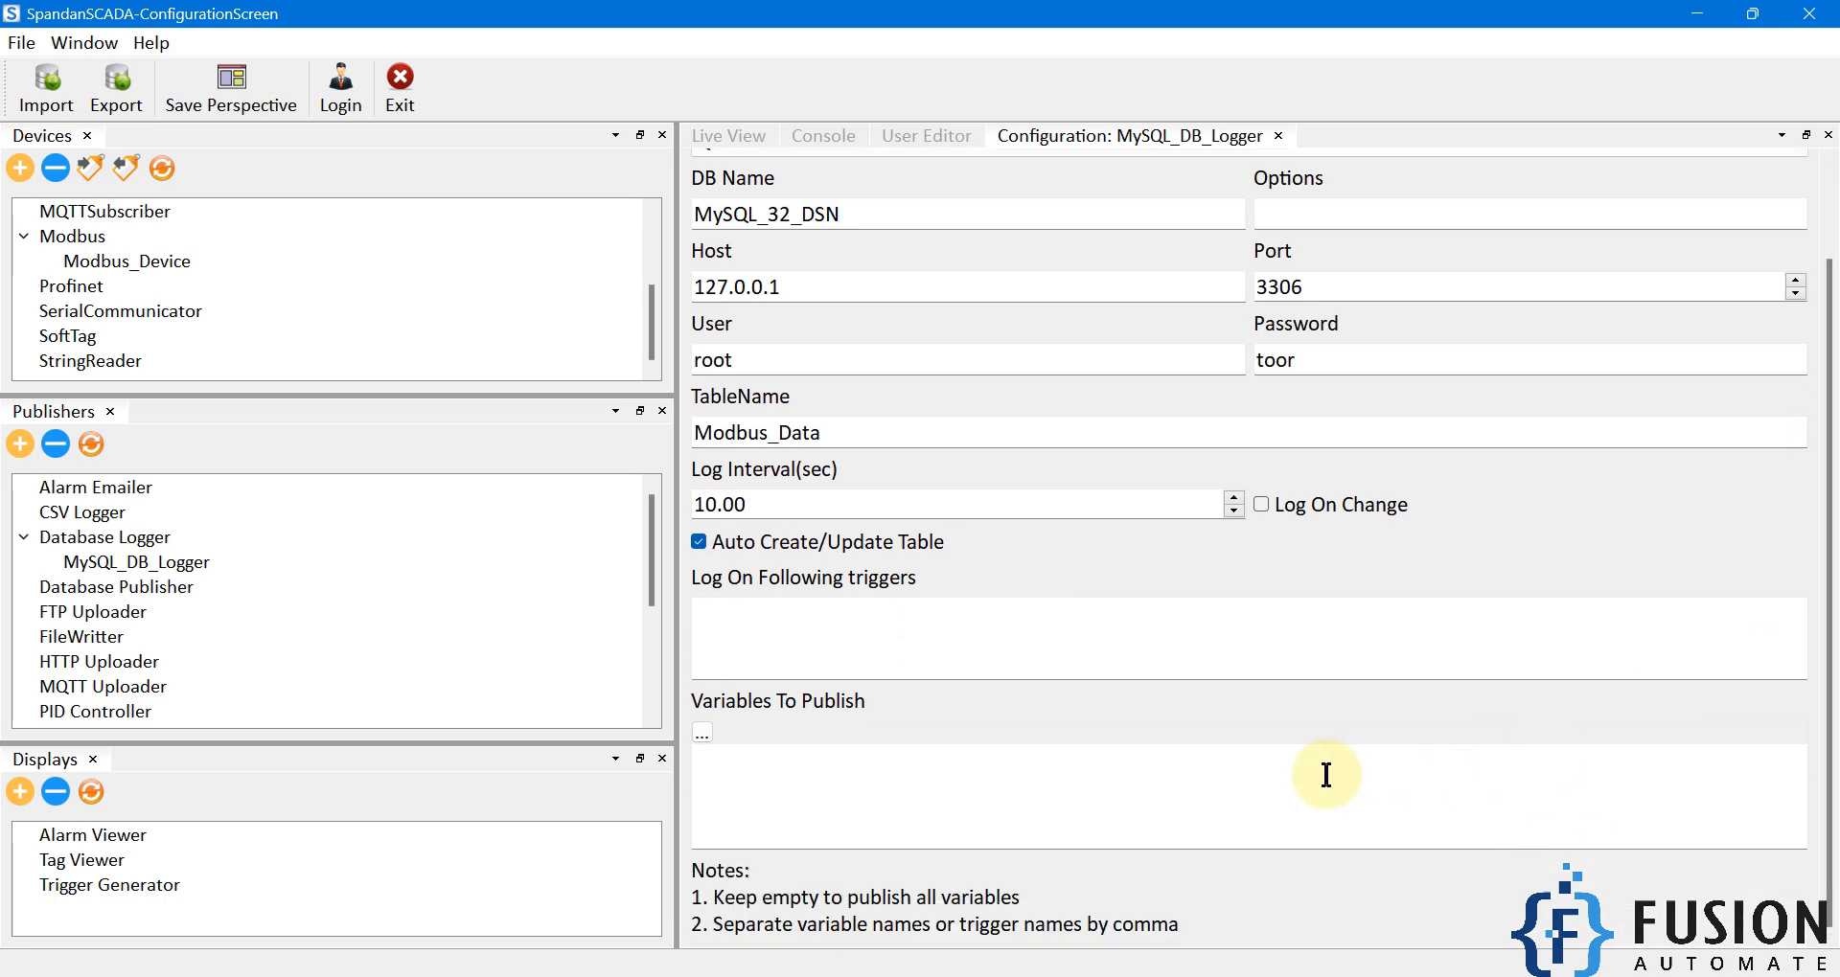
left_click(703, 733)
left_click_drag(676, 318, 672, 485)
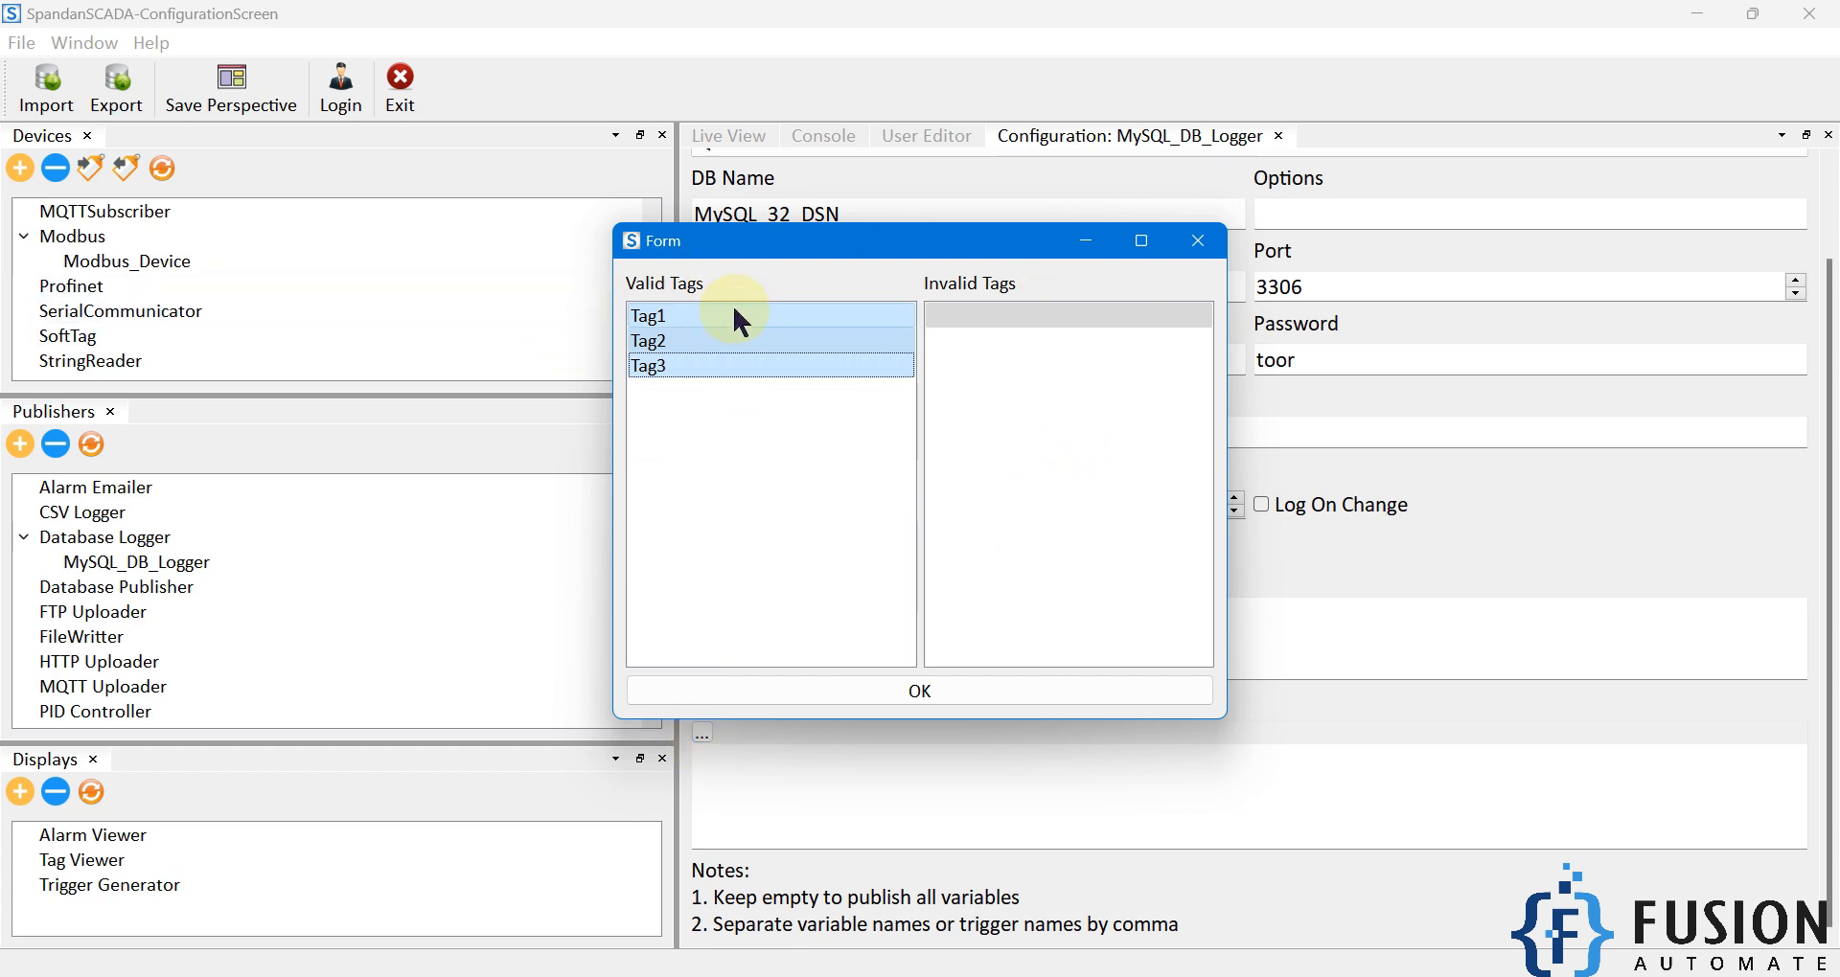
Confirm Tag1, Tag2 and Tag3 for publishing and dismiss the MySQL connector settings.
left_click(941, 695)
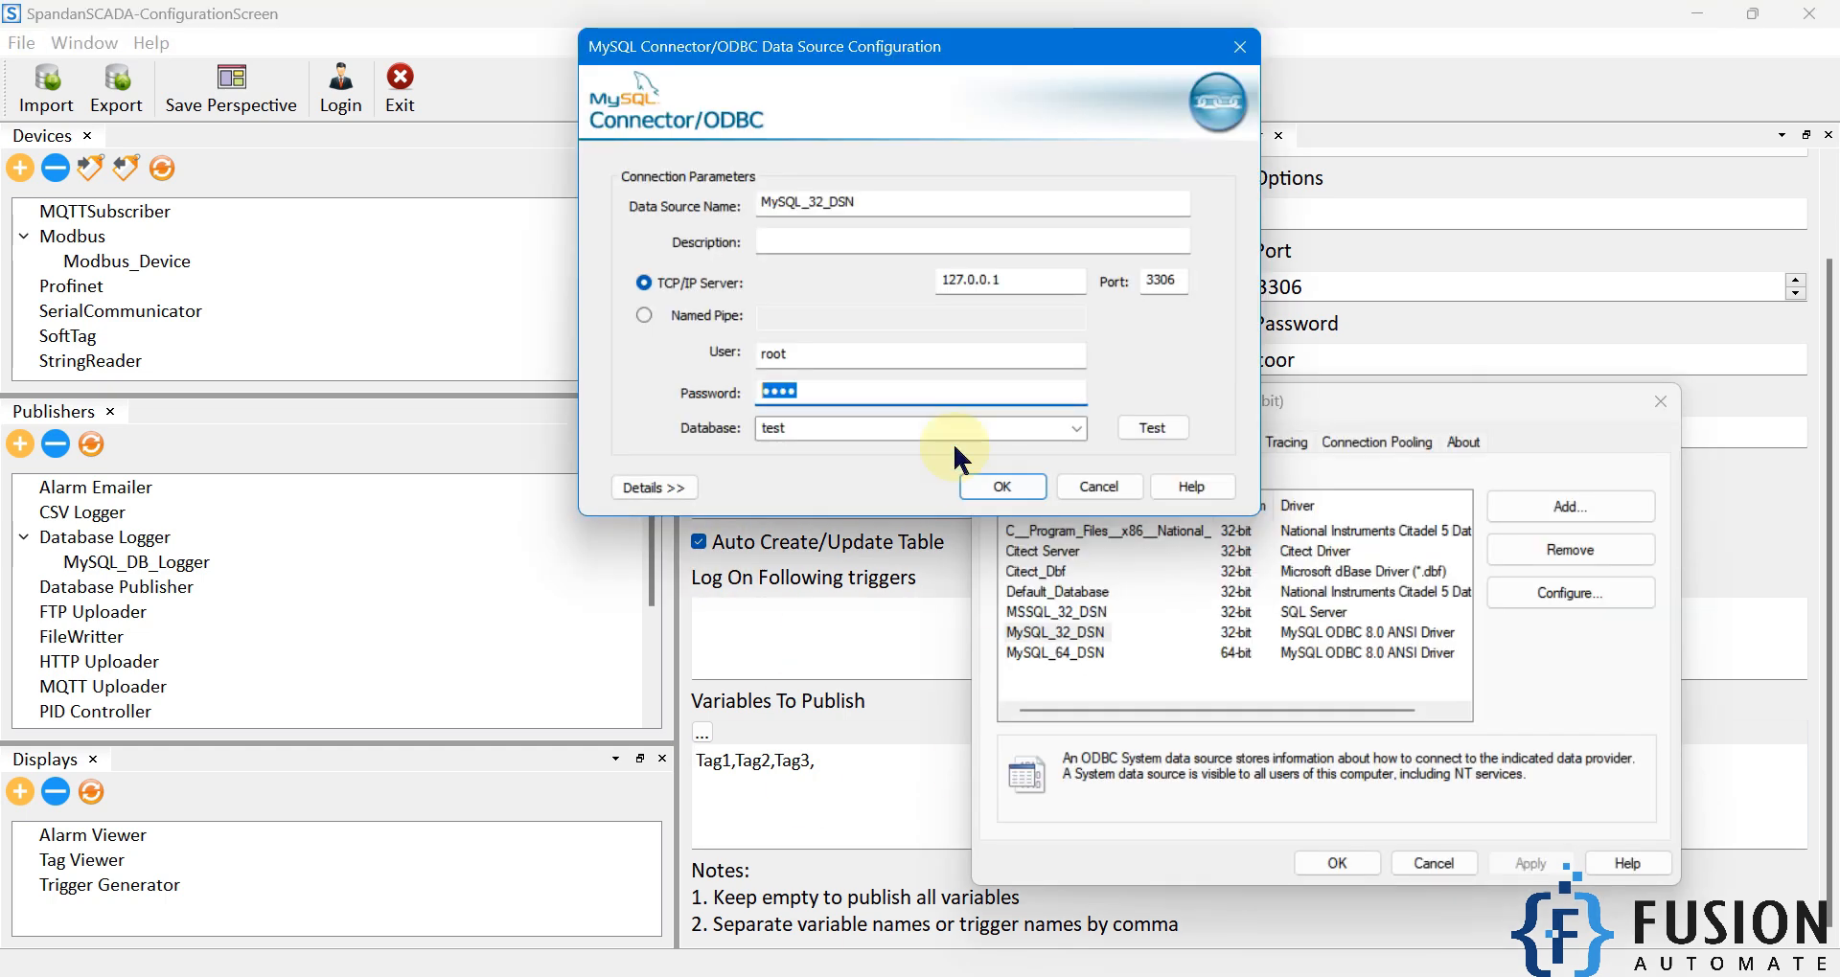
left_click(1003, 488)
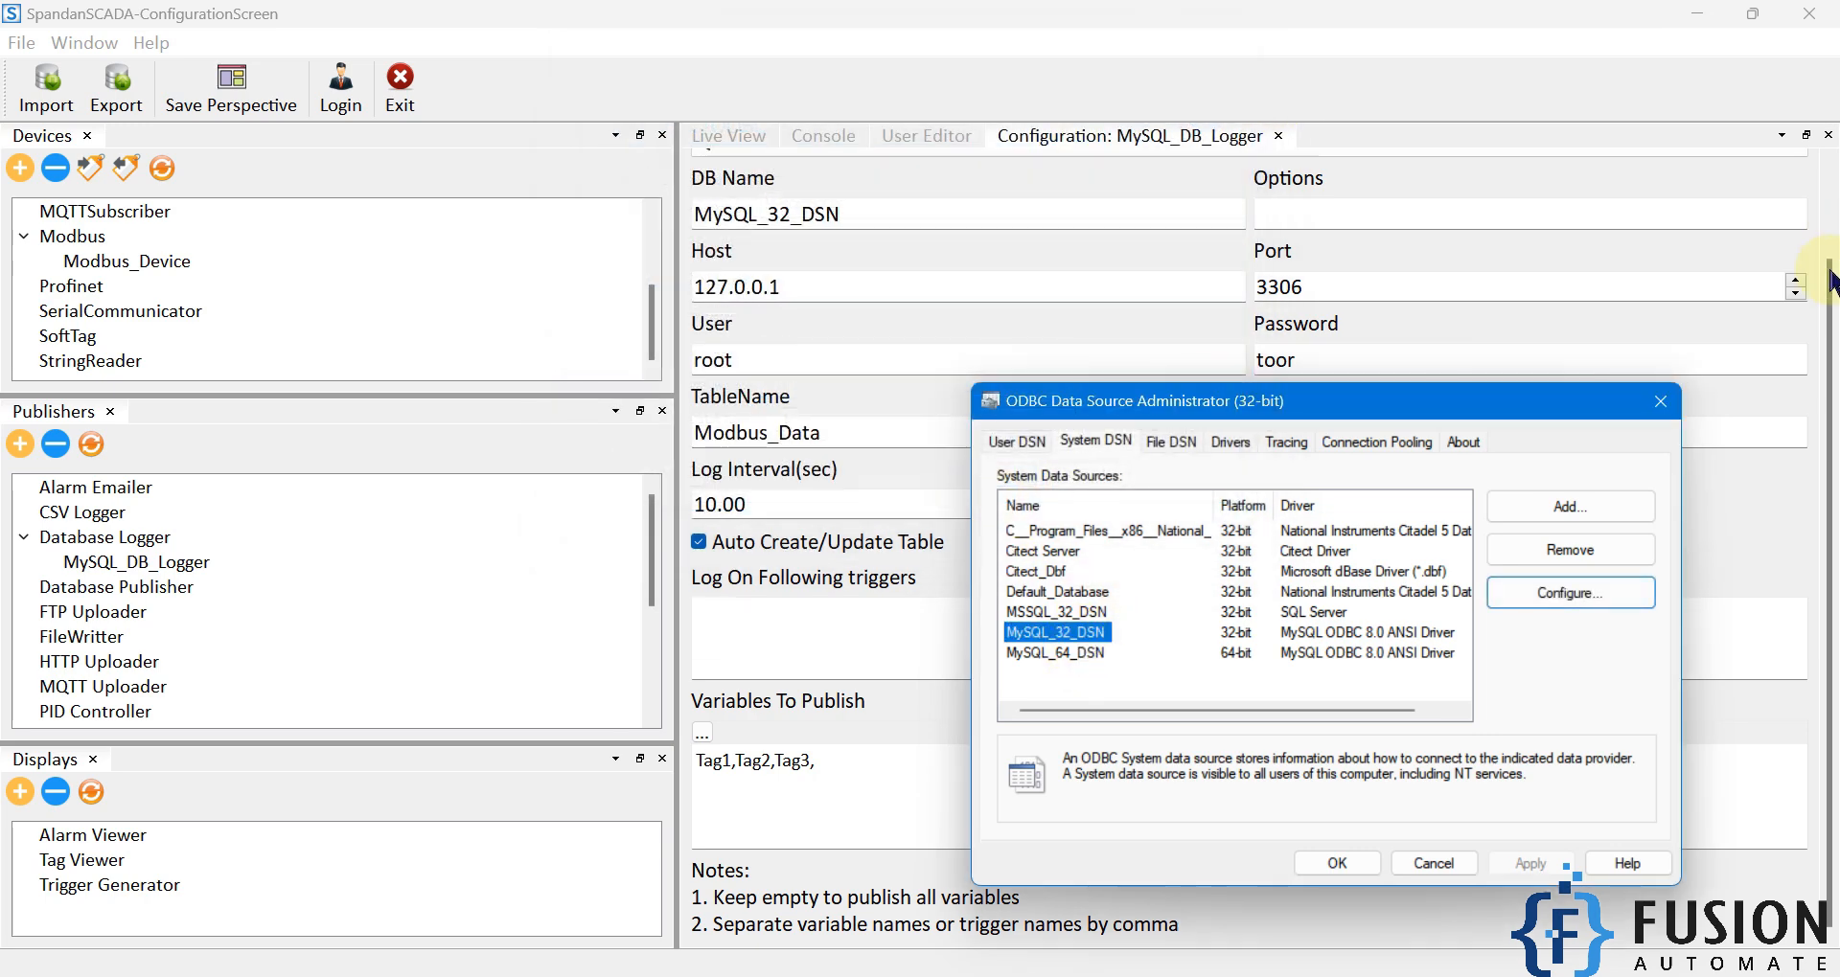
Save the MySQL_DB_Logger configuration and refresh the publishers to start logging.
left_click_drag(1829, 285, 1830, 175)
left_click(692, 167)
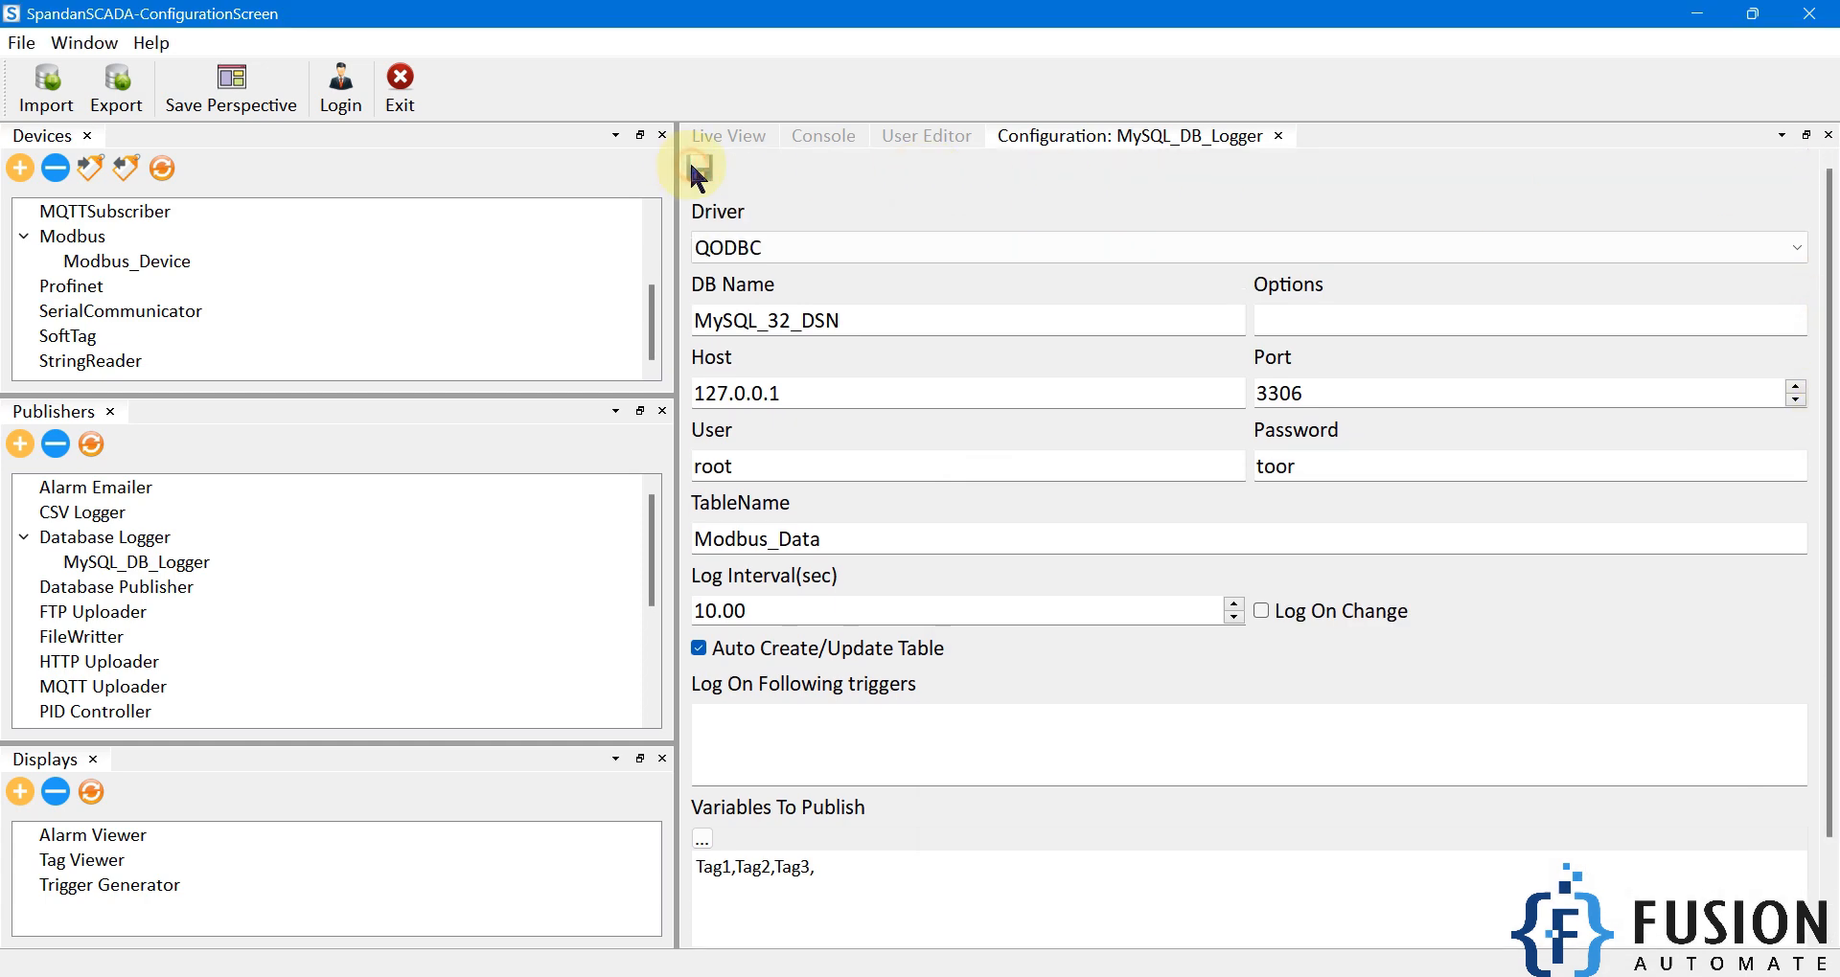
left_click(91, 443)
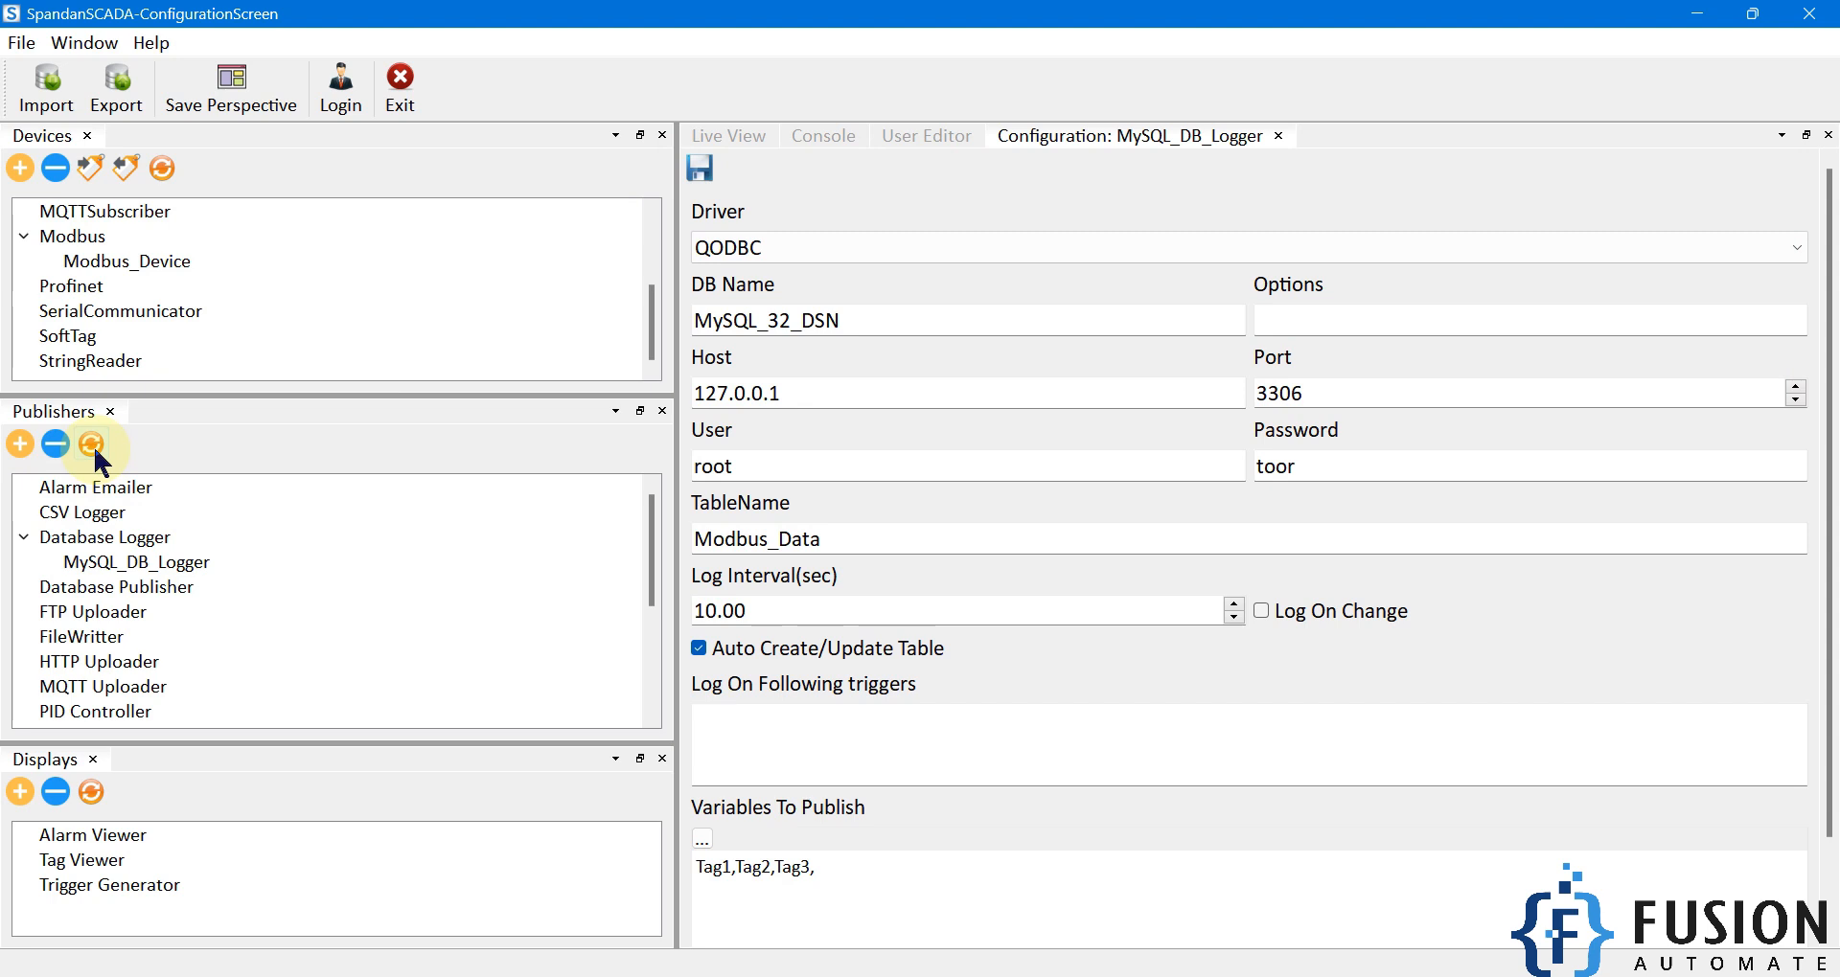
In MySQL Workbench, refresh the schemas and view the rows of the new modbus_data table.
left_click(869, 909)
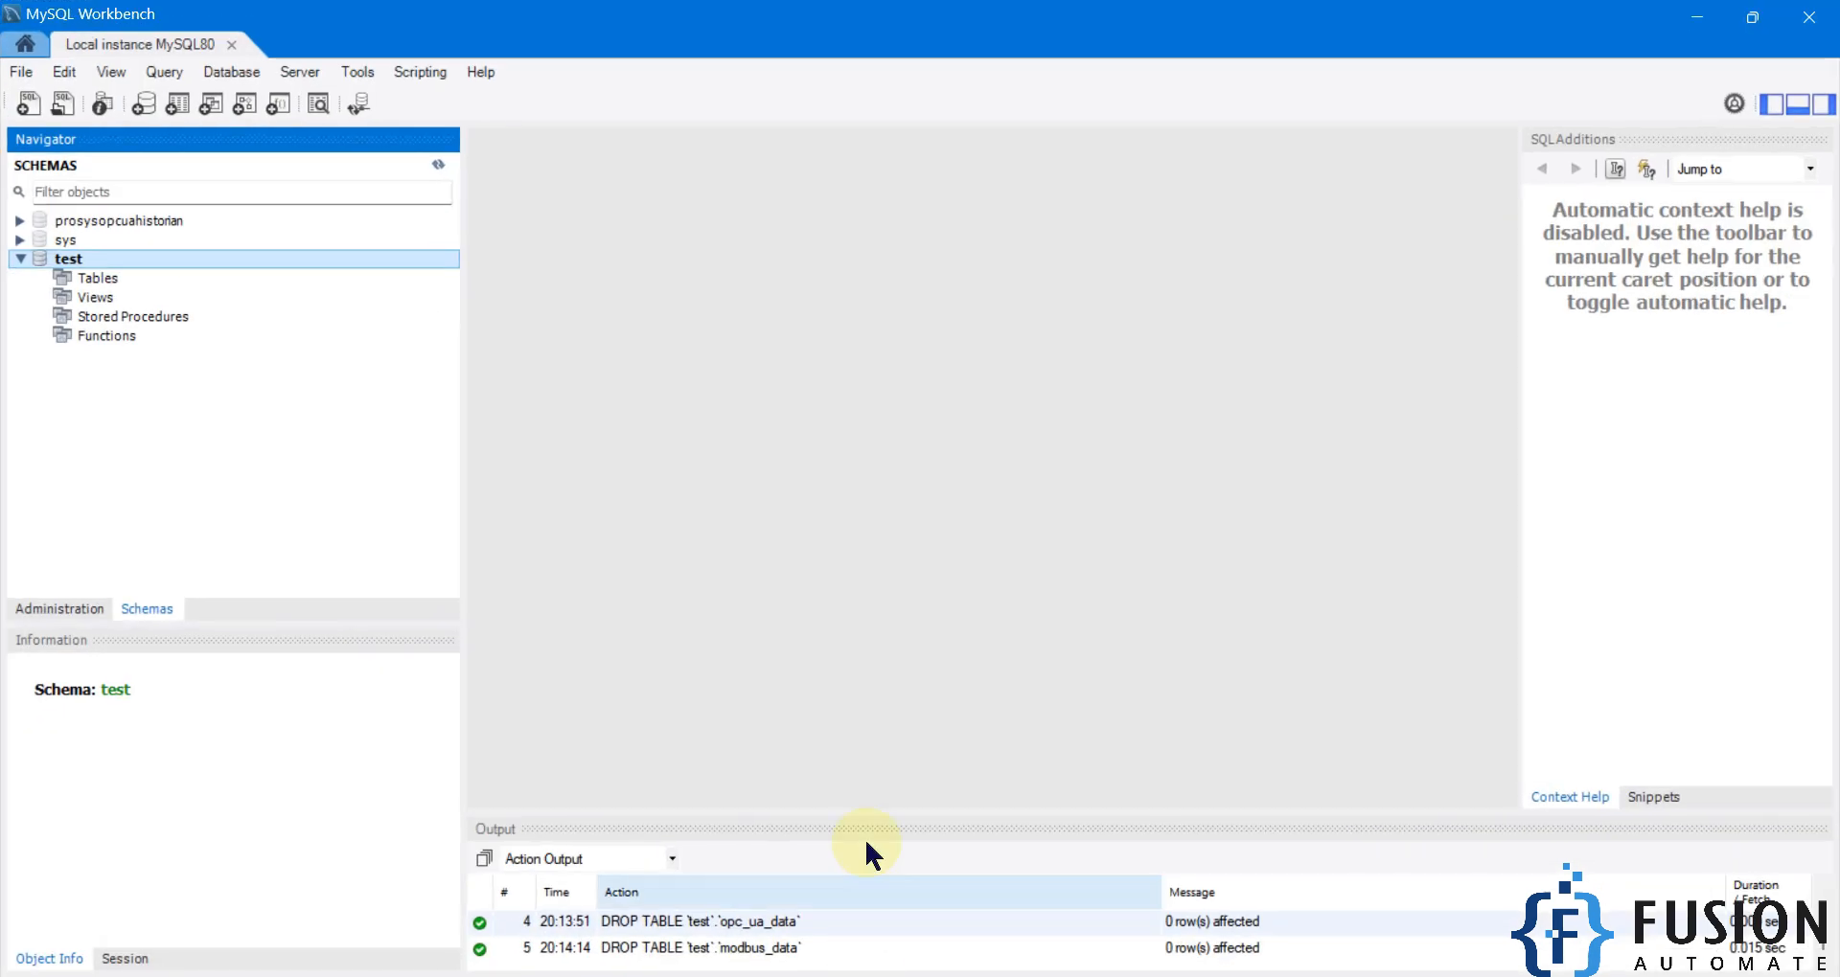
left_click(438, 165)
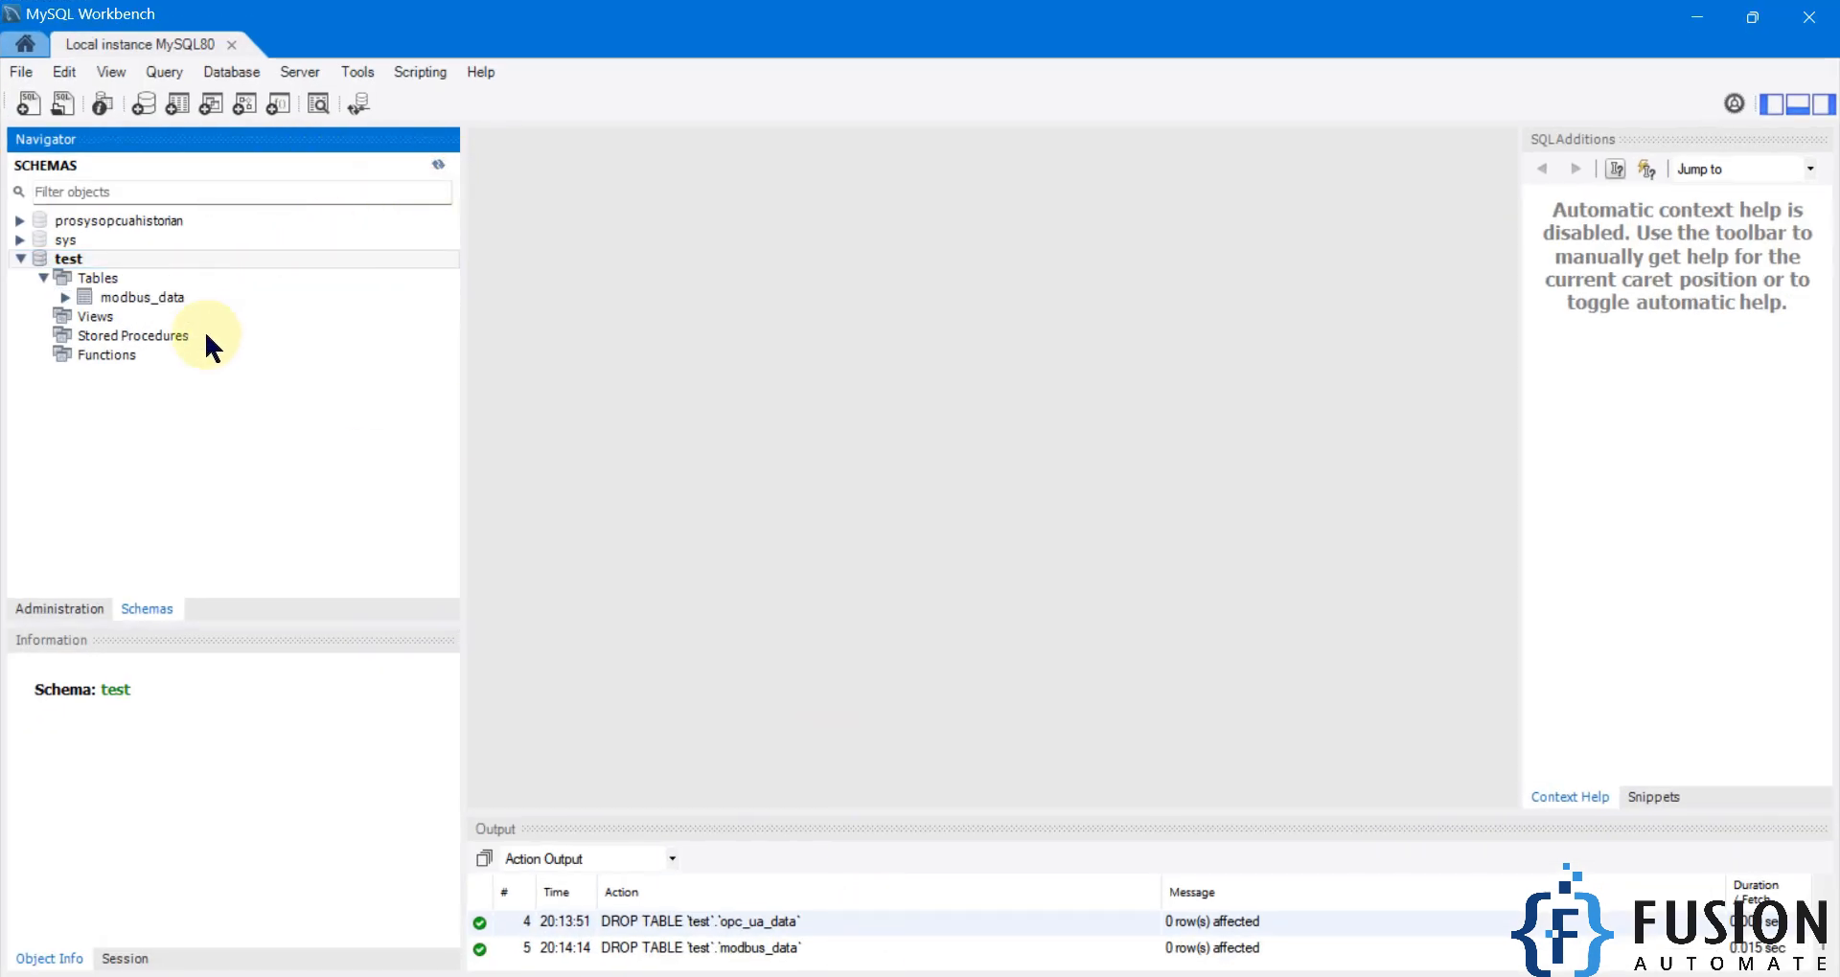
left_click(159, 299)
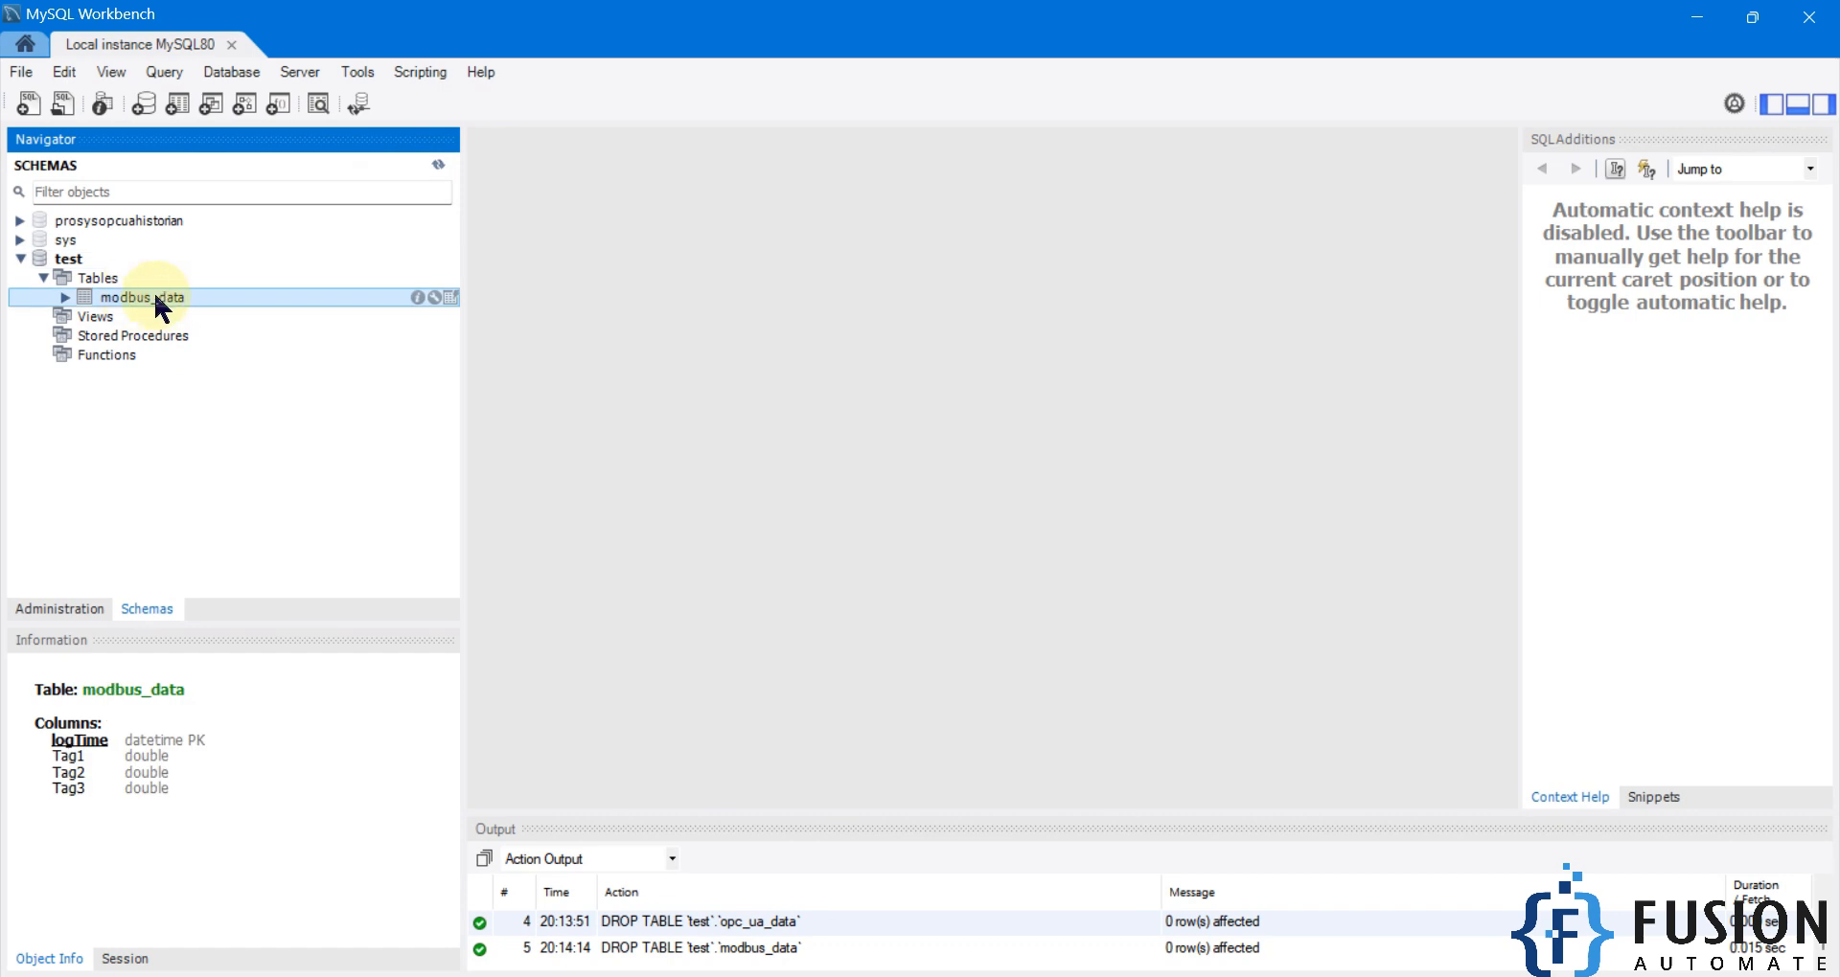
right_click(154, 299)
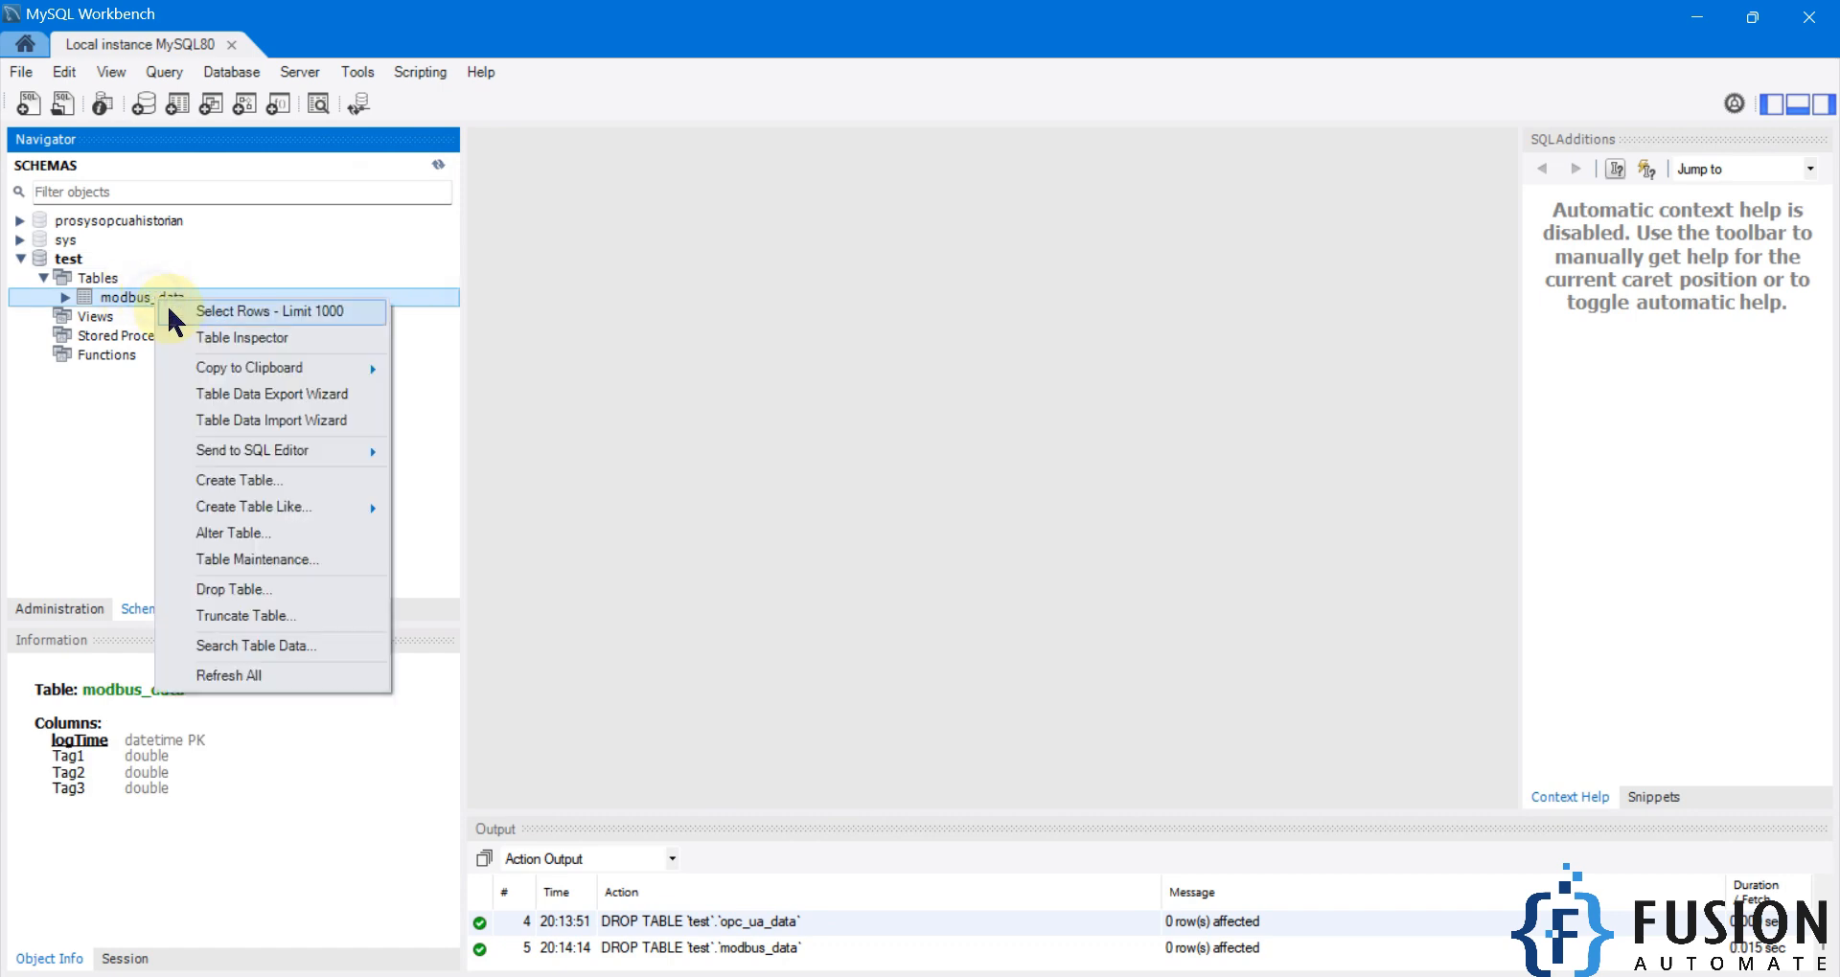
left_click(196, 316)
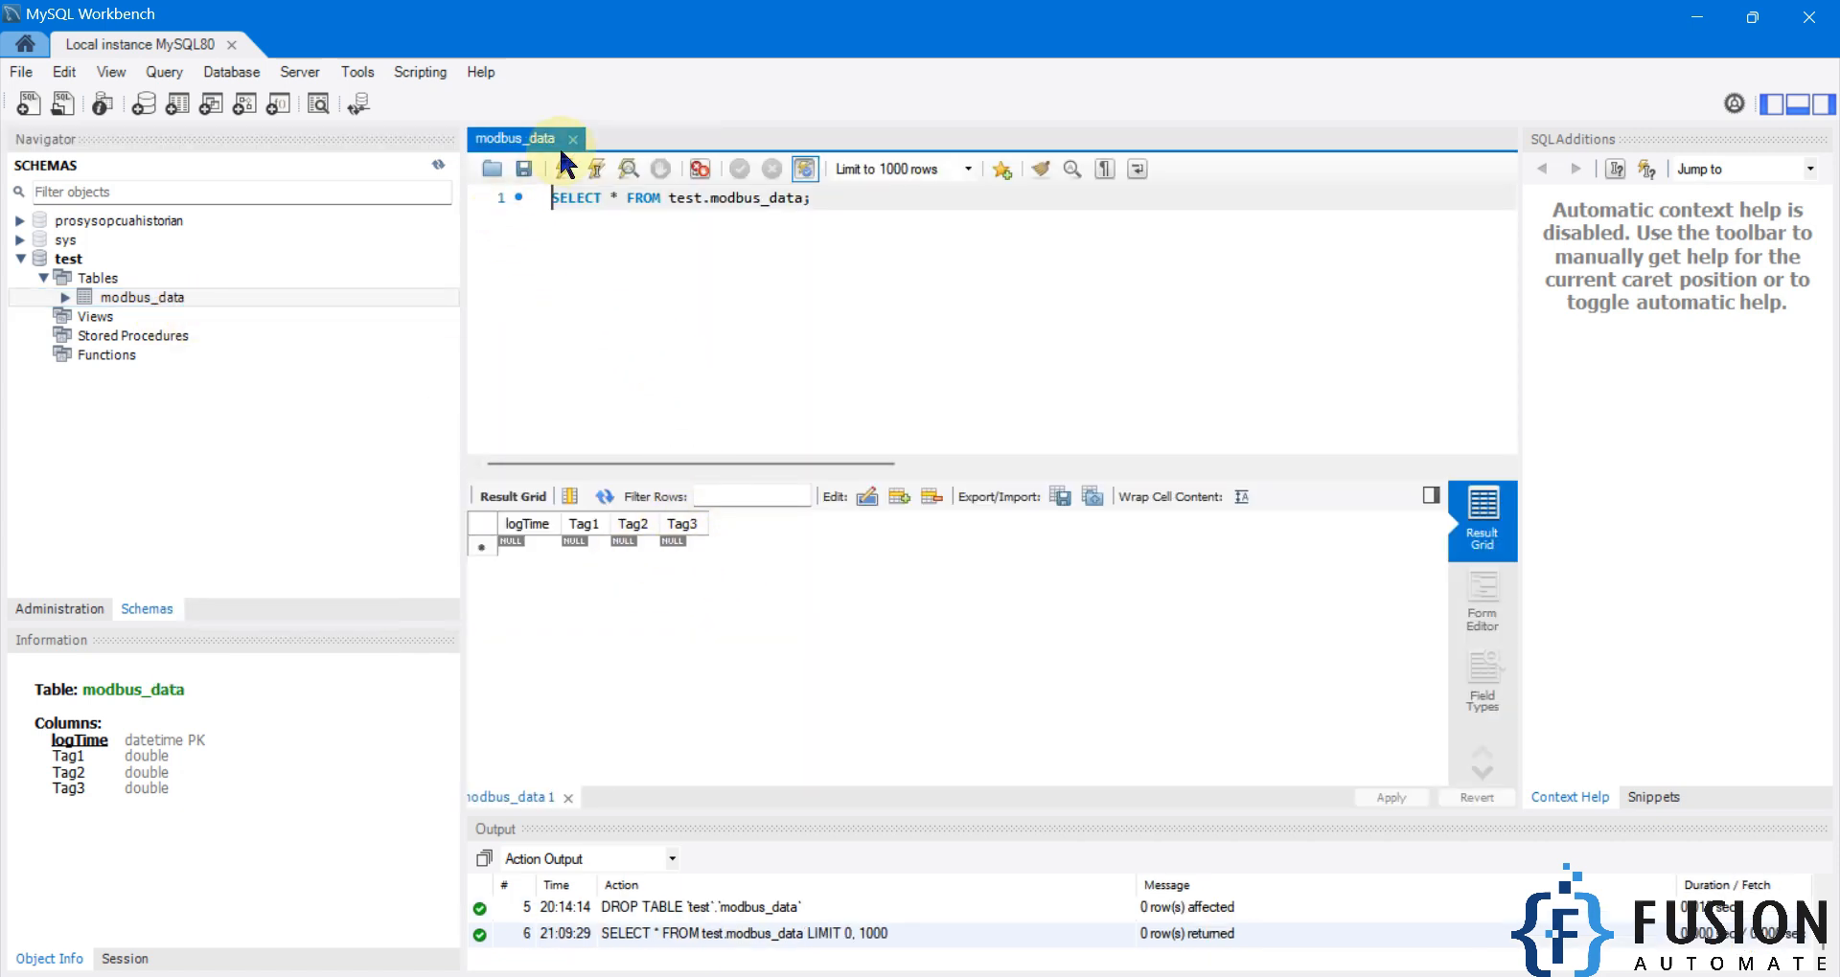
Re-run SELECT * FROM test.modbus_data until a second row appears at 21:09:40 with Tag1 74.
left_click(563, 169)
left_click(564, 169)
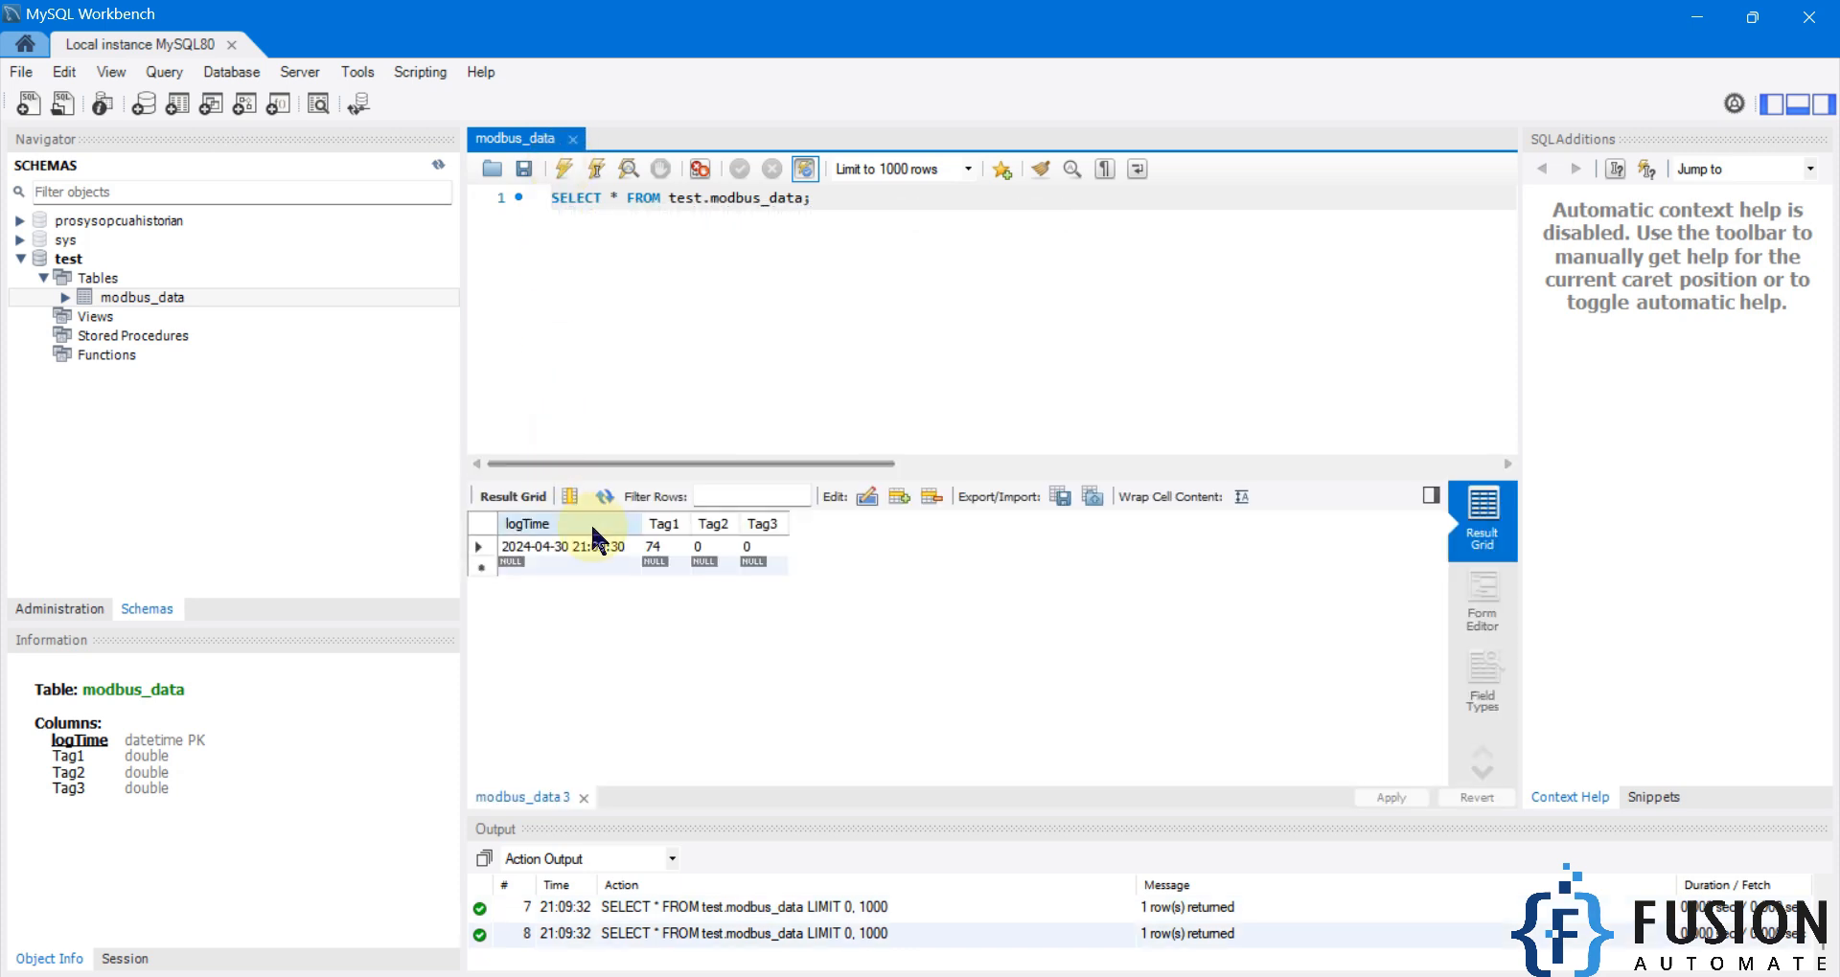
left_click(613, 546)
double_click(528, 549)
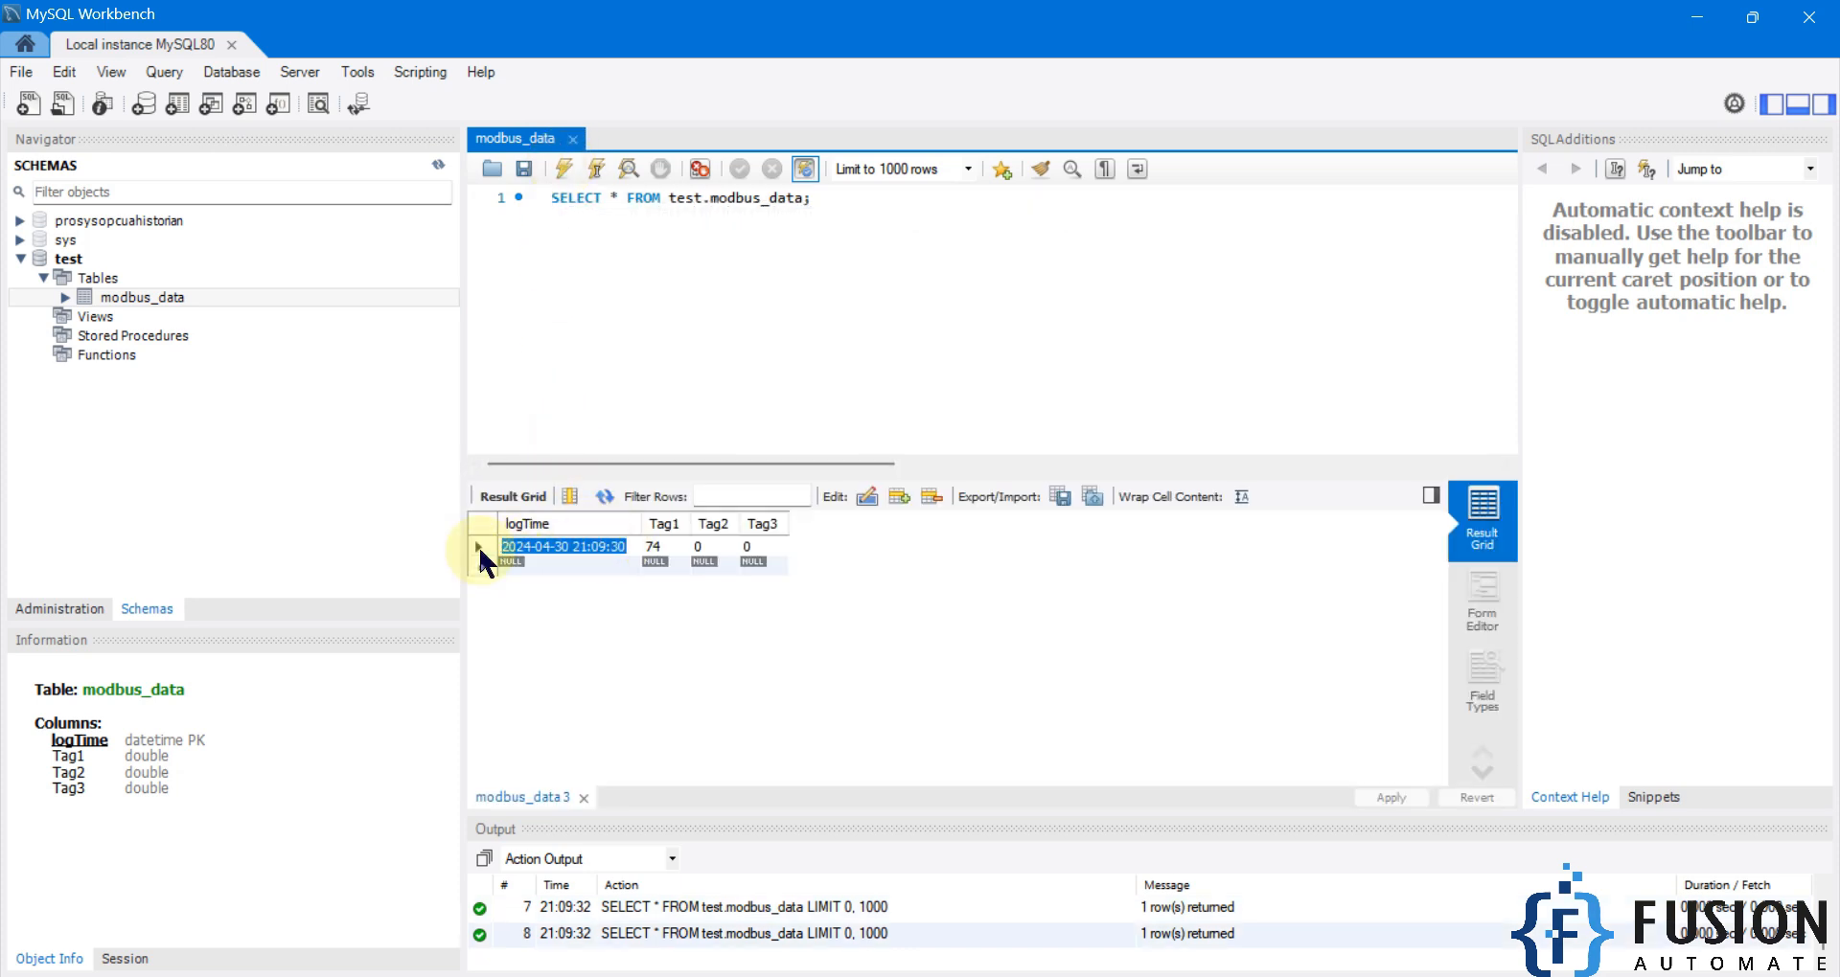
left_click(477, 545)
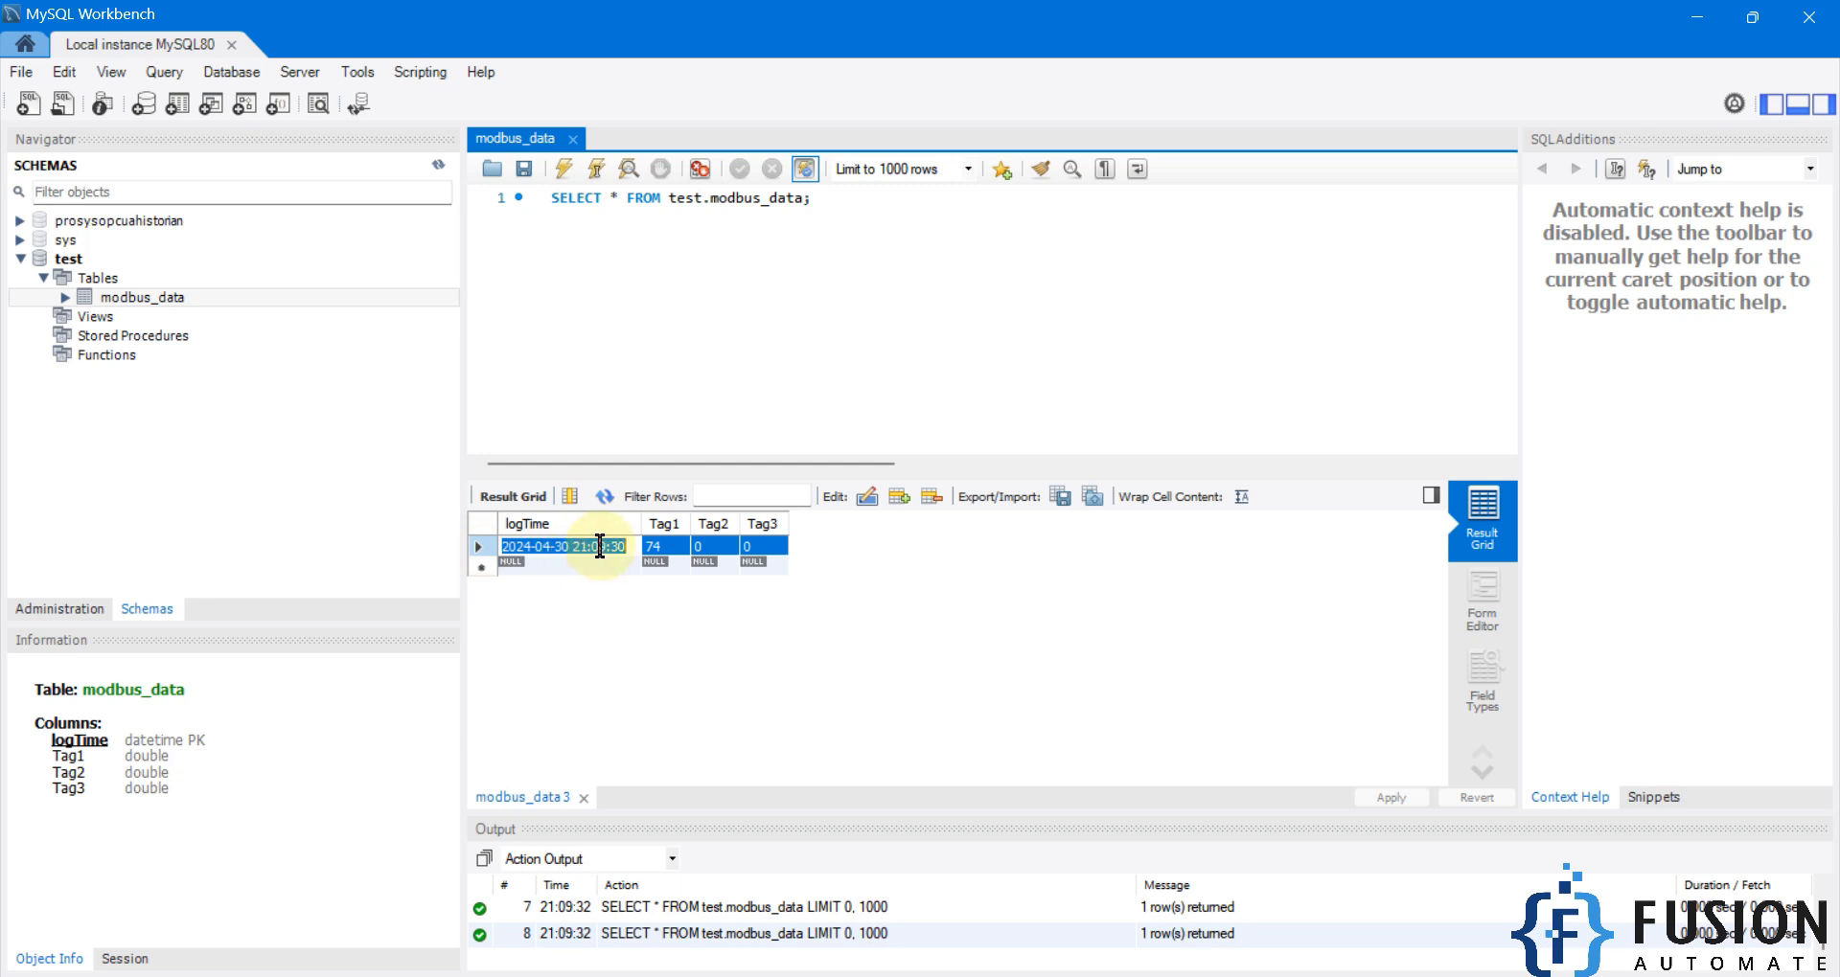
left_click(565, 171)
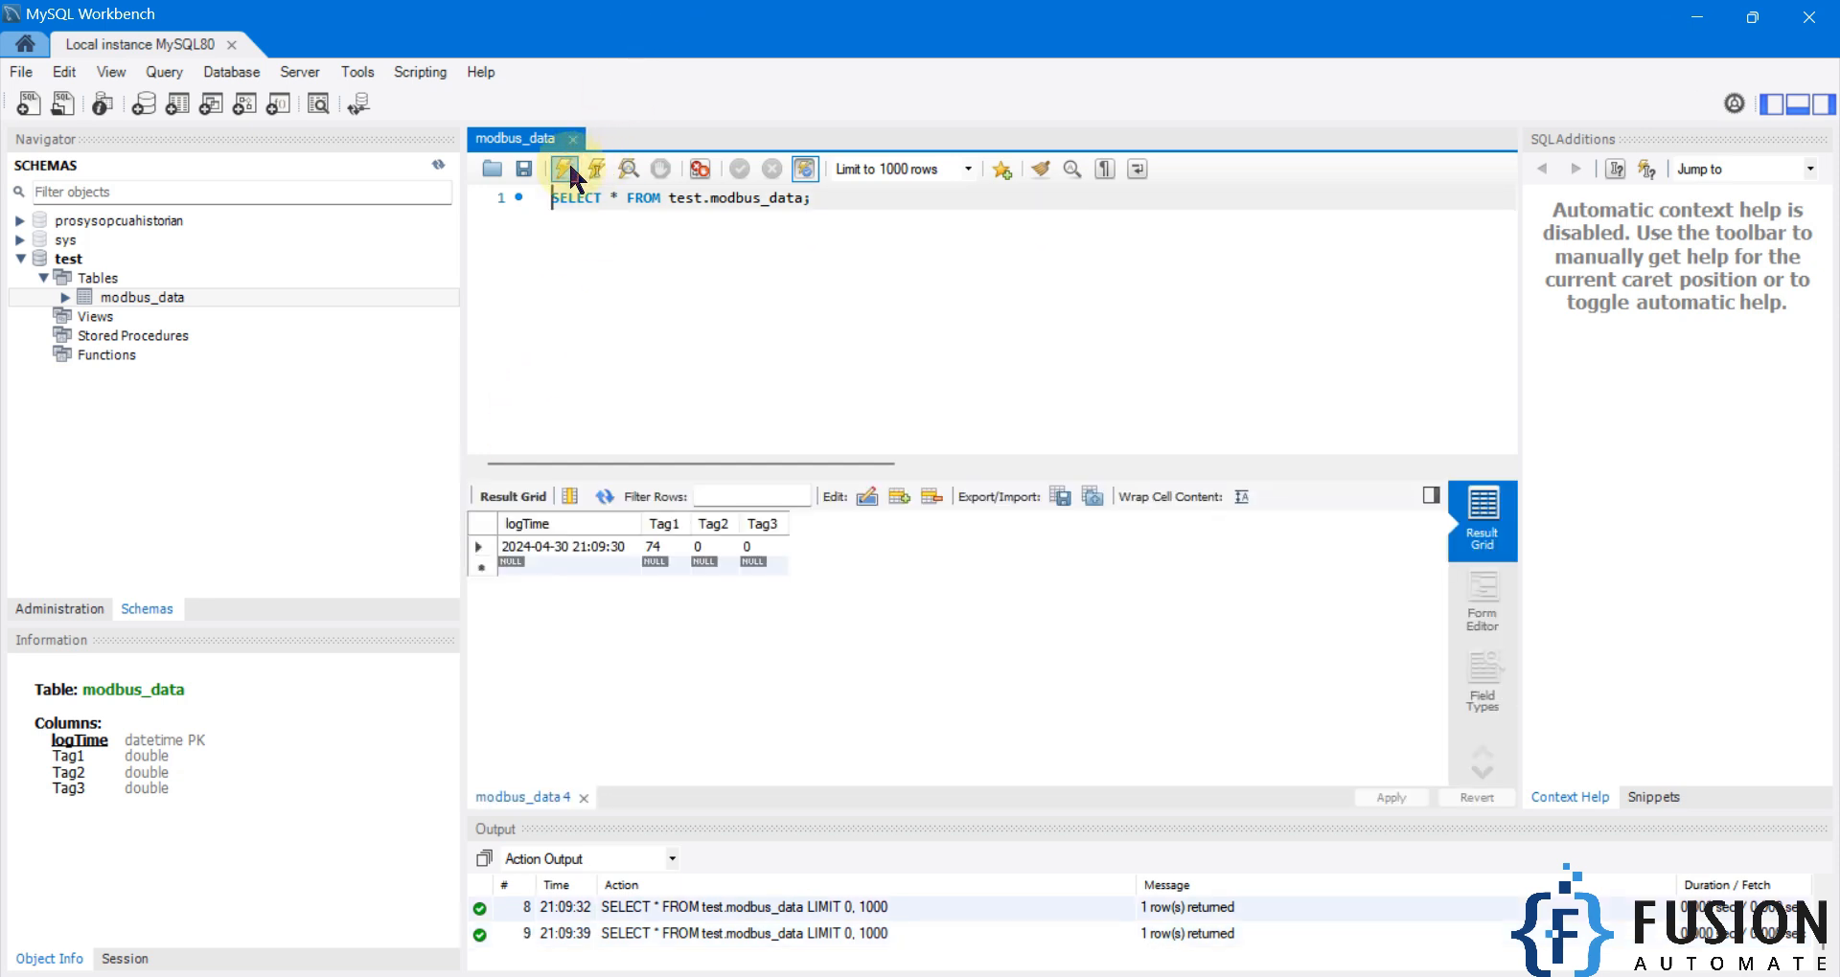
left_click(565, 171)
left_click(565, 170)
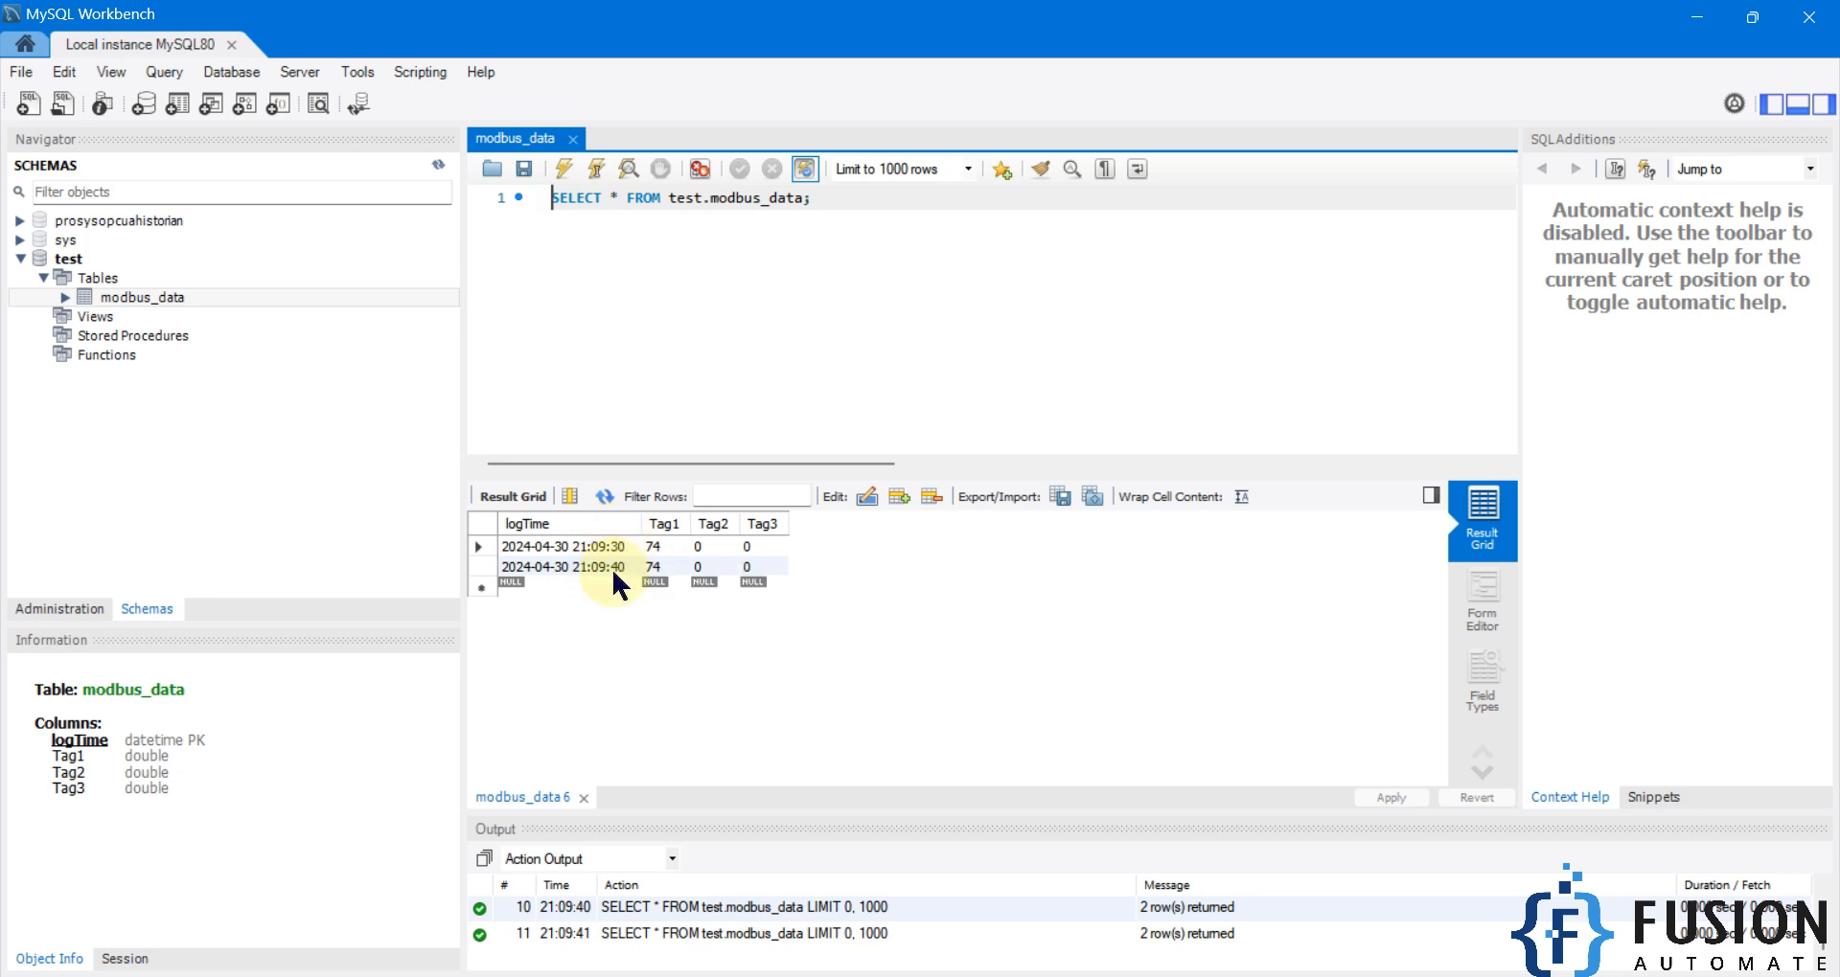
Enable Auto increment on Modbus Slave register 0 and confirm the value dialog.
left_click(958, 976)
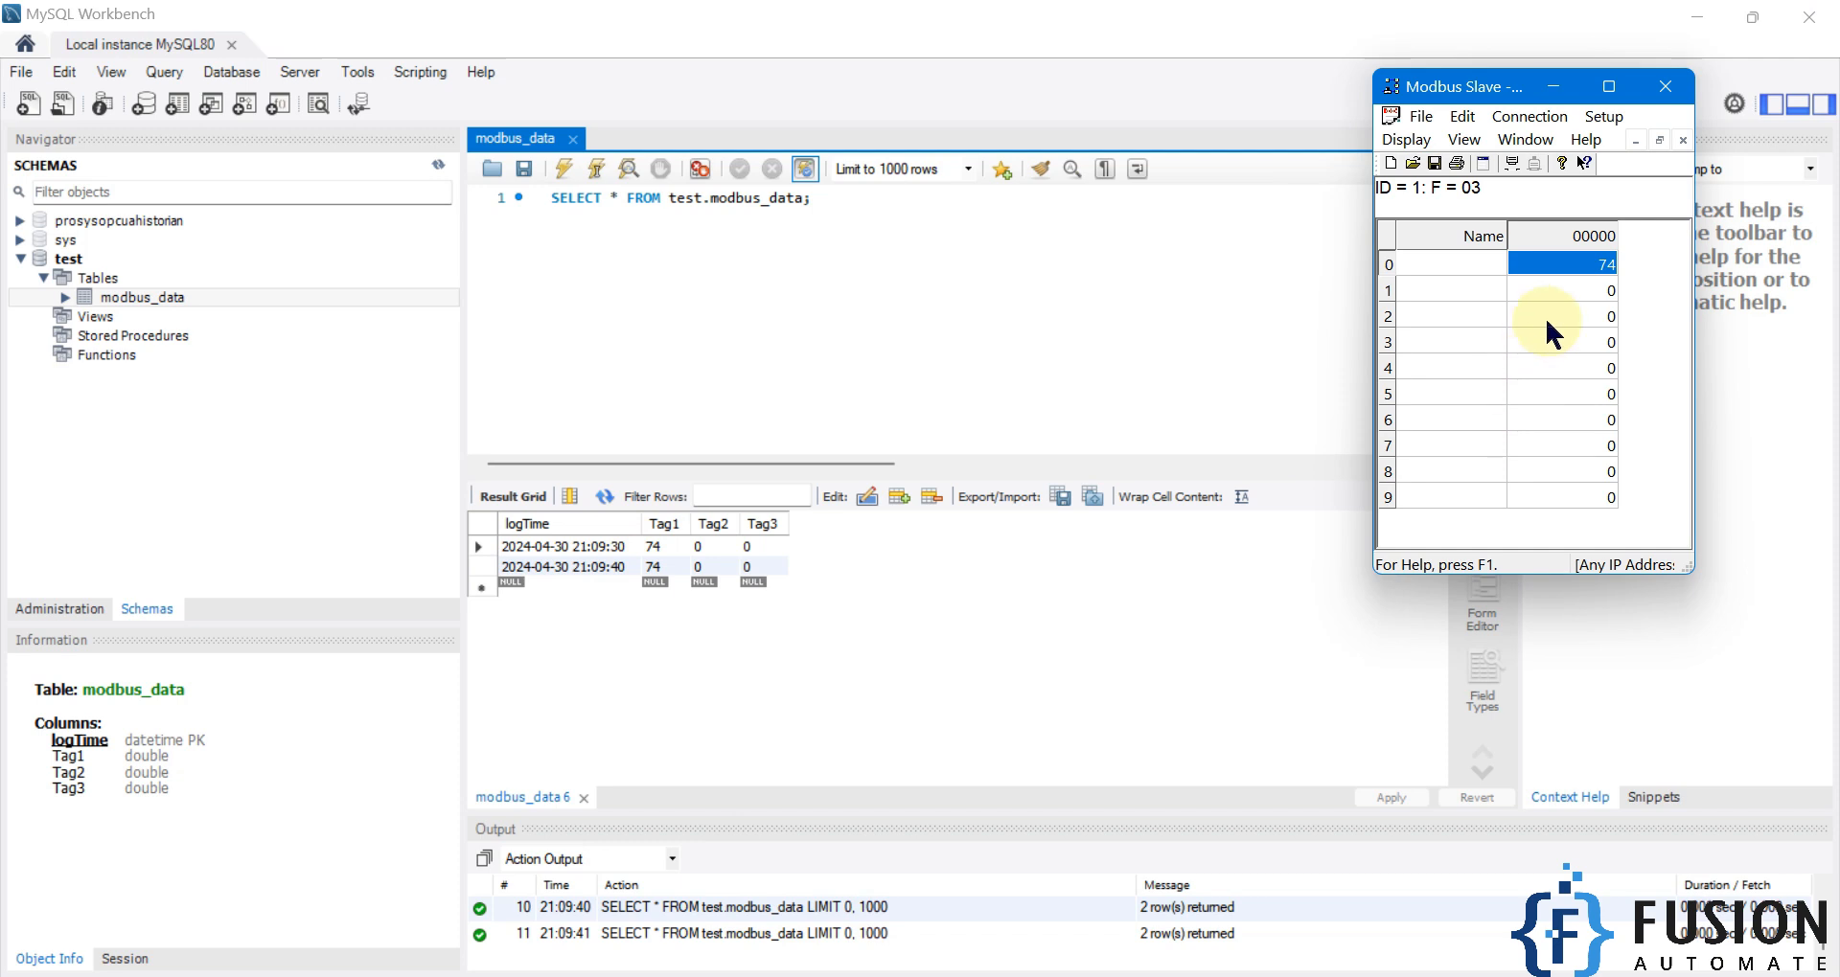
double_click(1581, 264)
left_click(1424, 361)
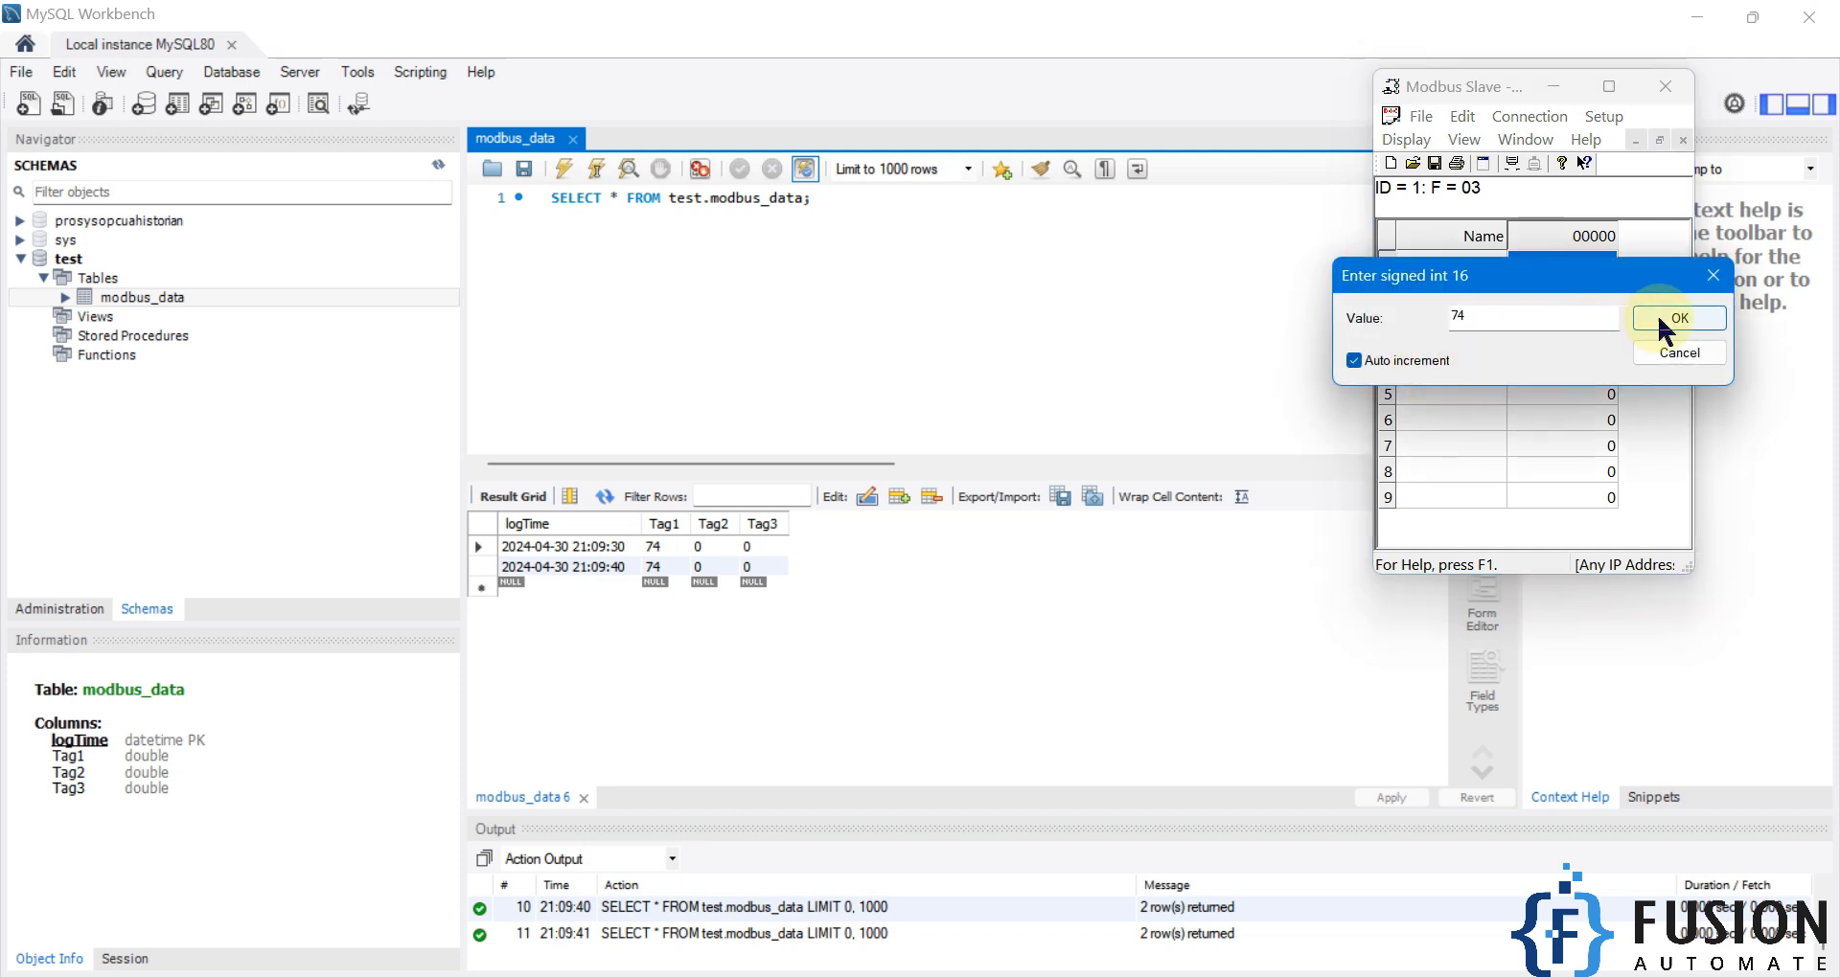
left_click(1657, 319)
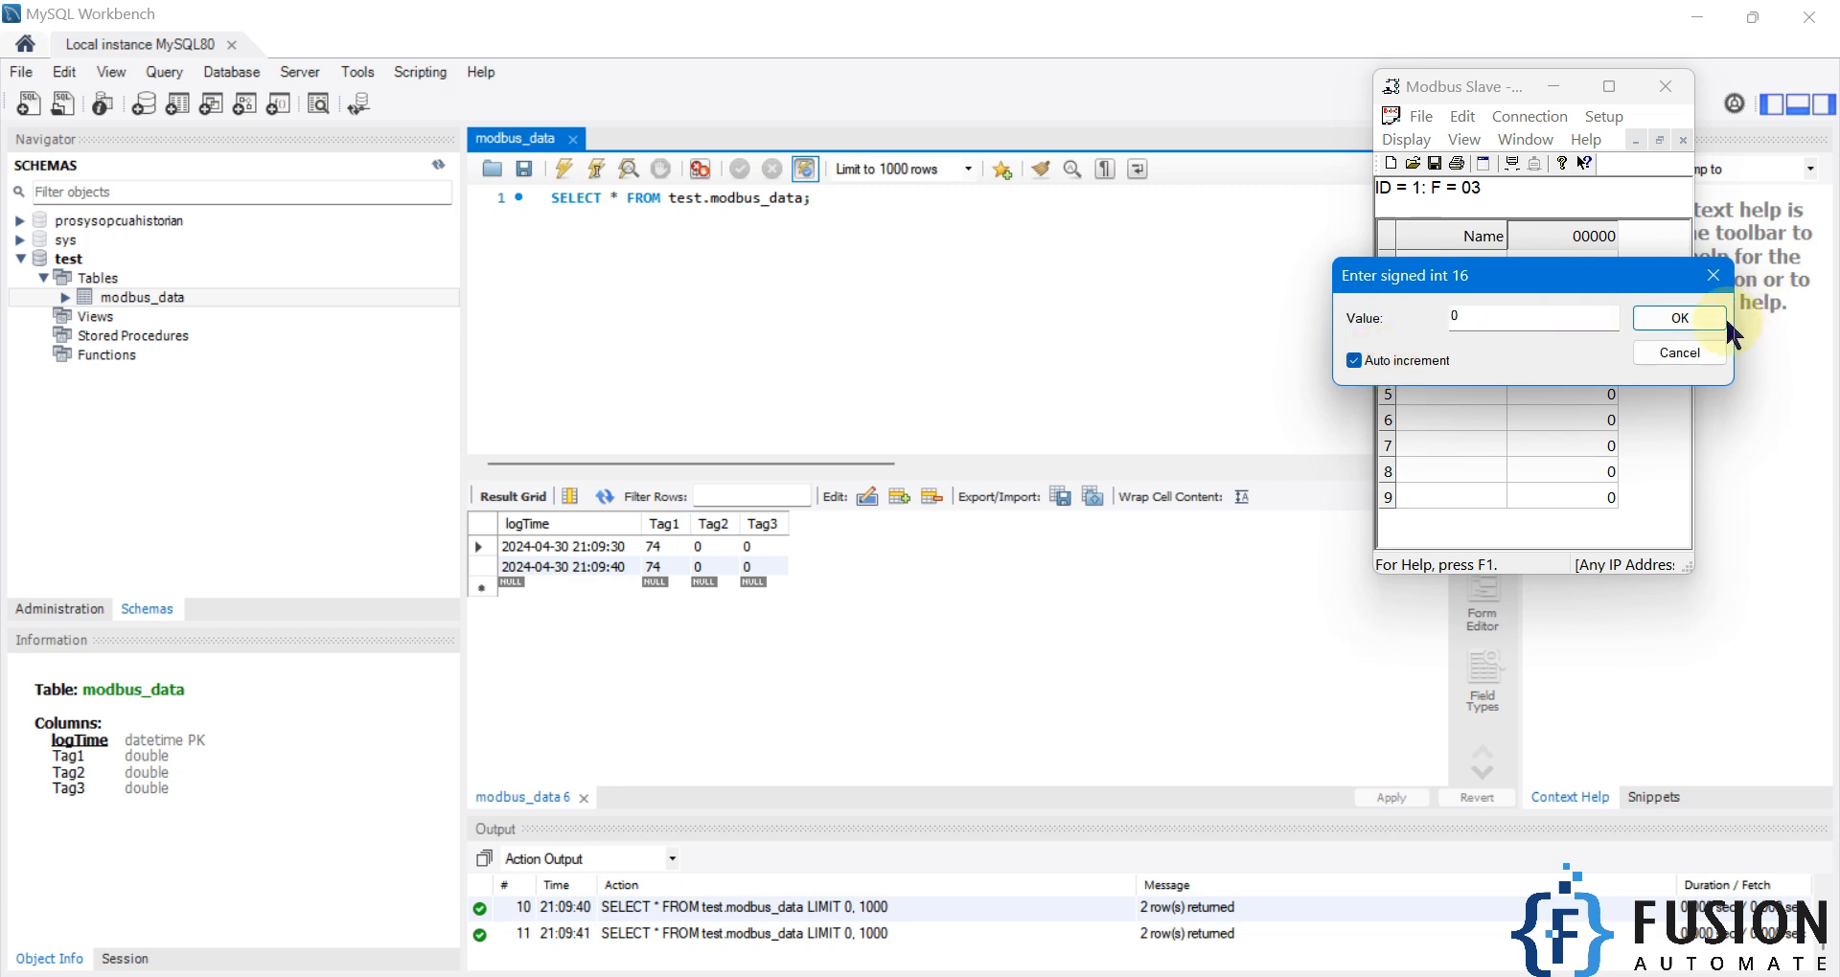
left_click(1721, 322)
left_click(1720, 326)
Re-run the modbus_data query until rows reach 21:10:10 with Tag1 92, Tag2 15, Tag3 13.
left_click(789, 275)
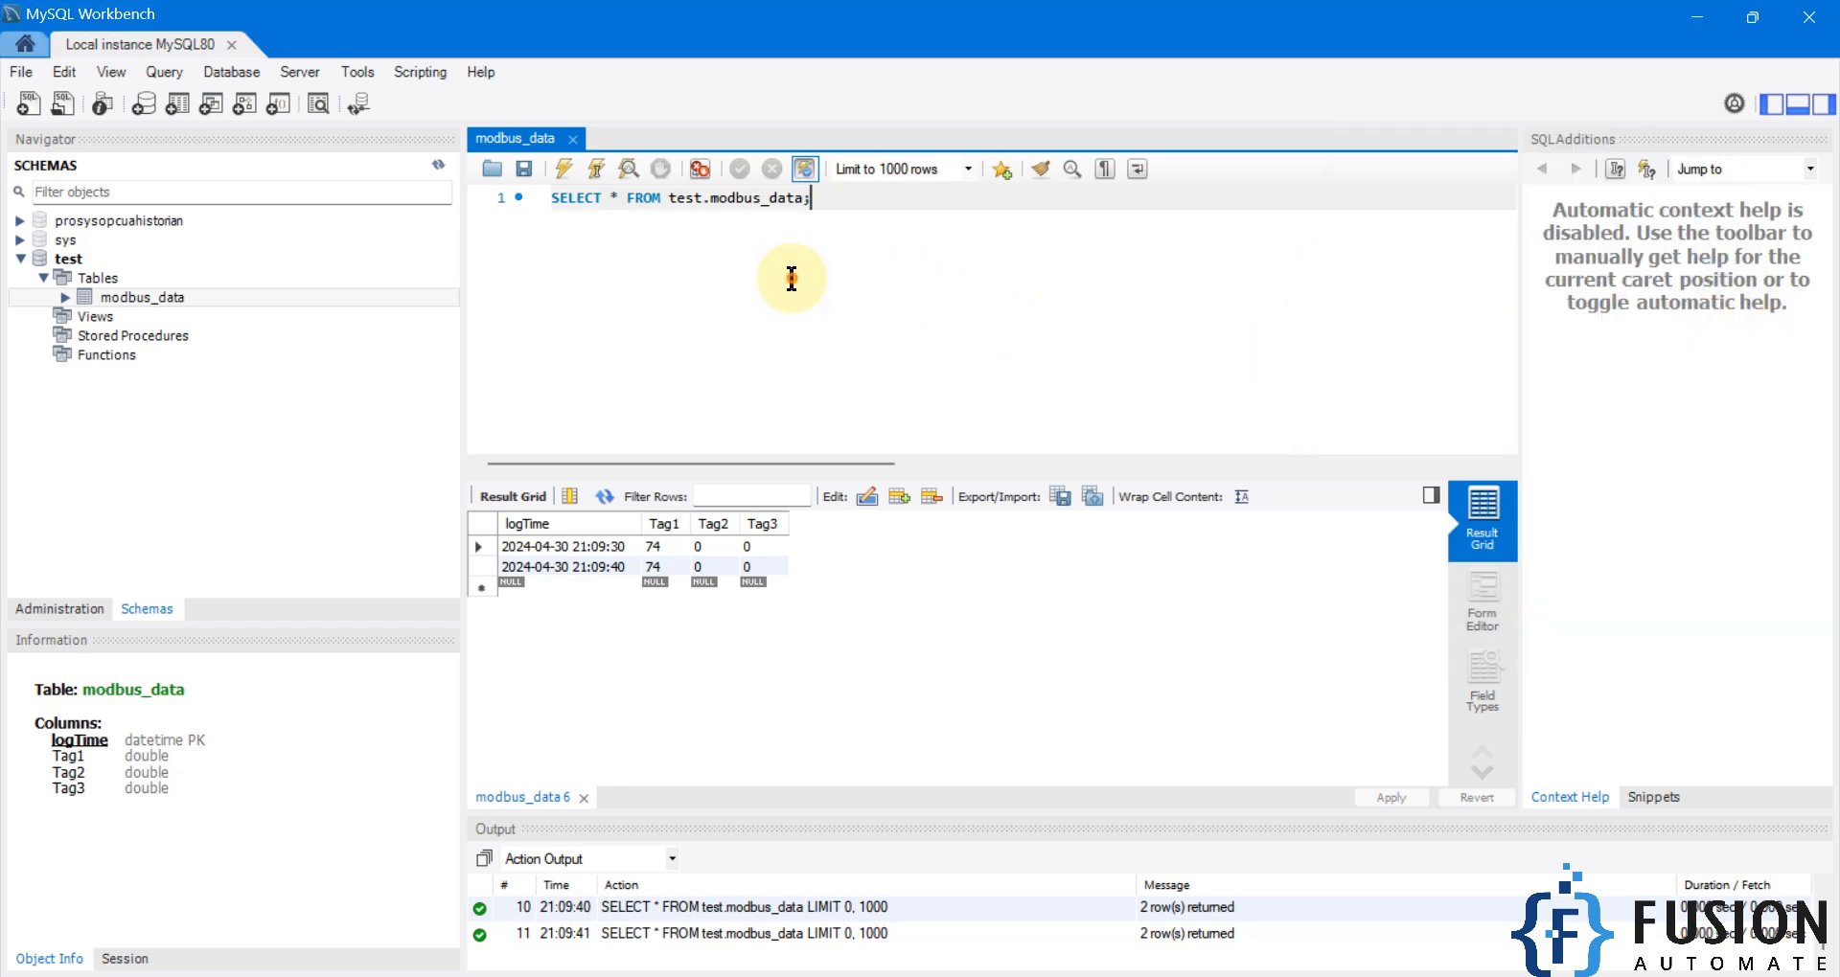
left_click(573, 171)
left_click(573, 170)
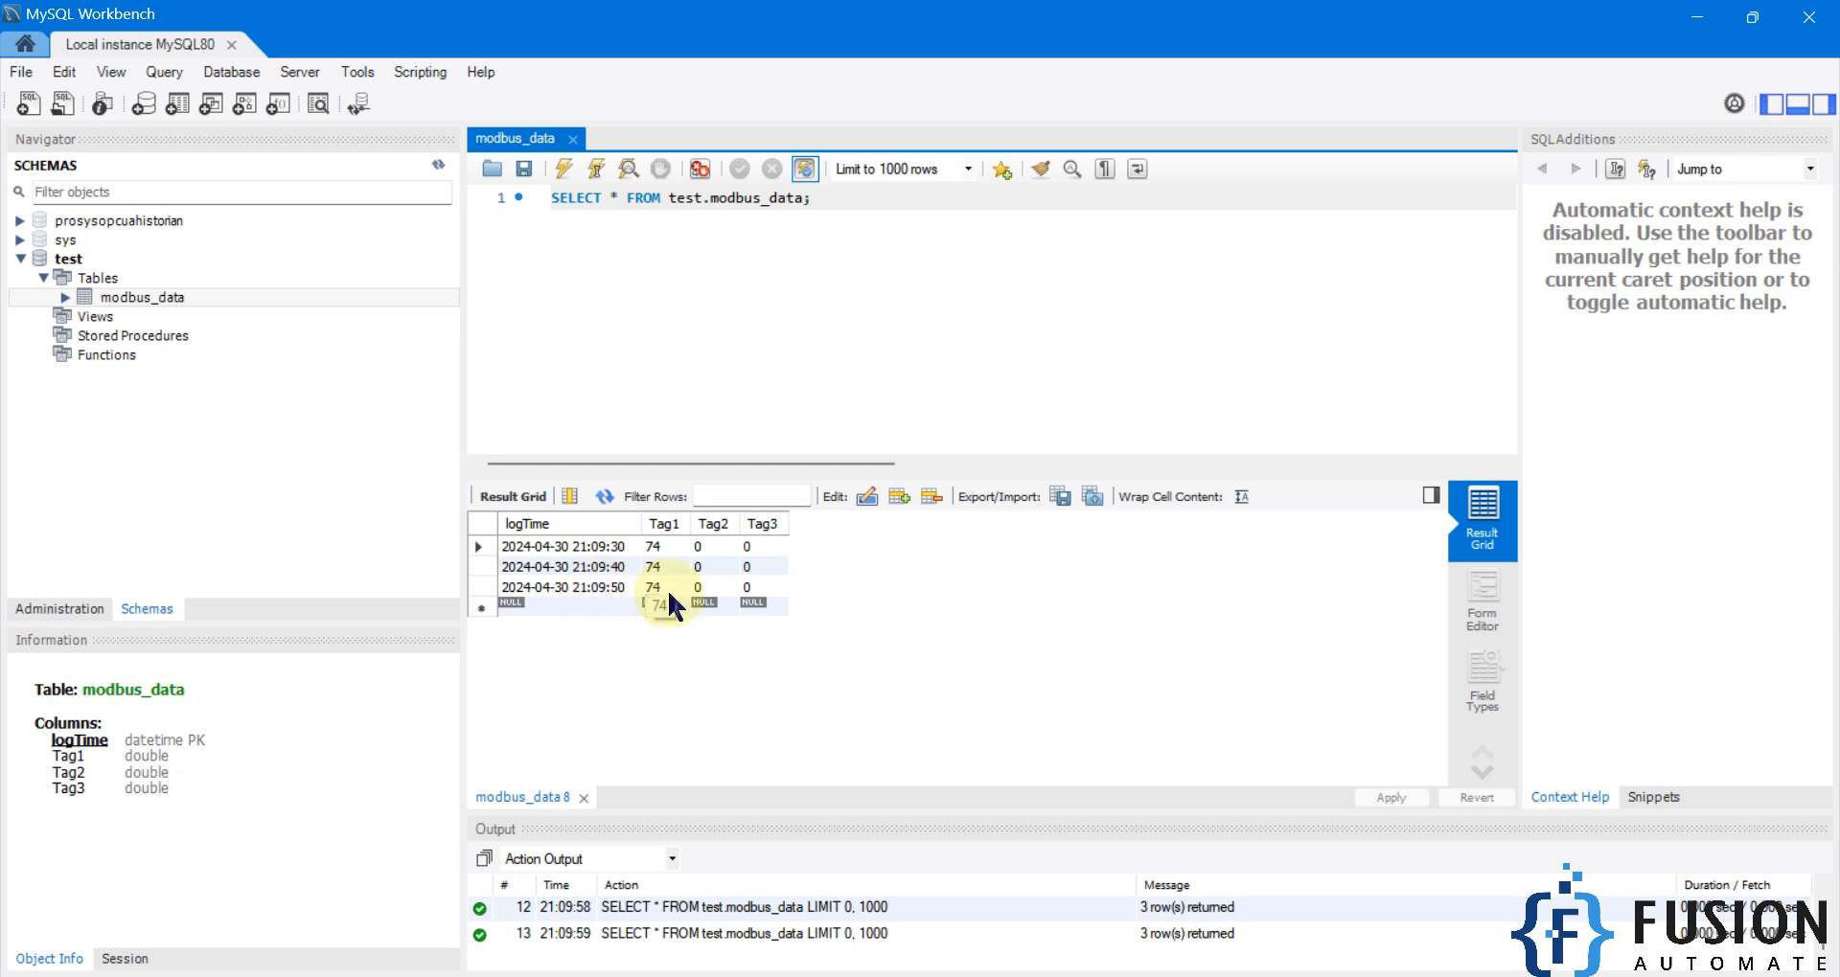
left_click(567, 170)
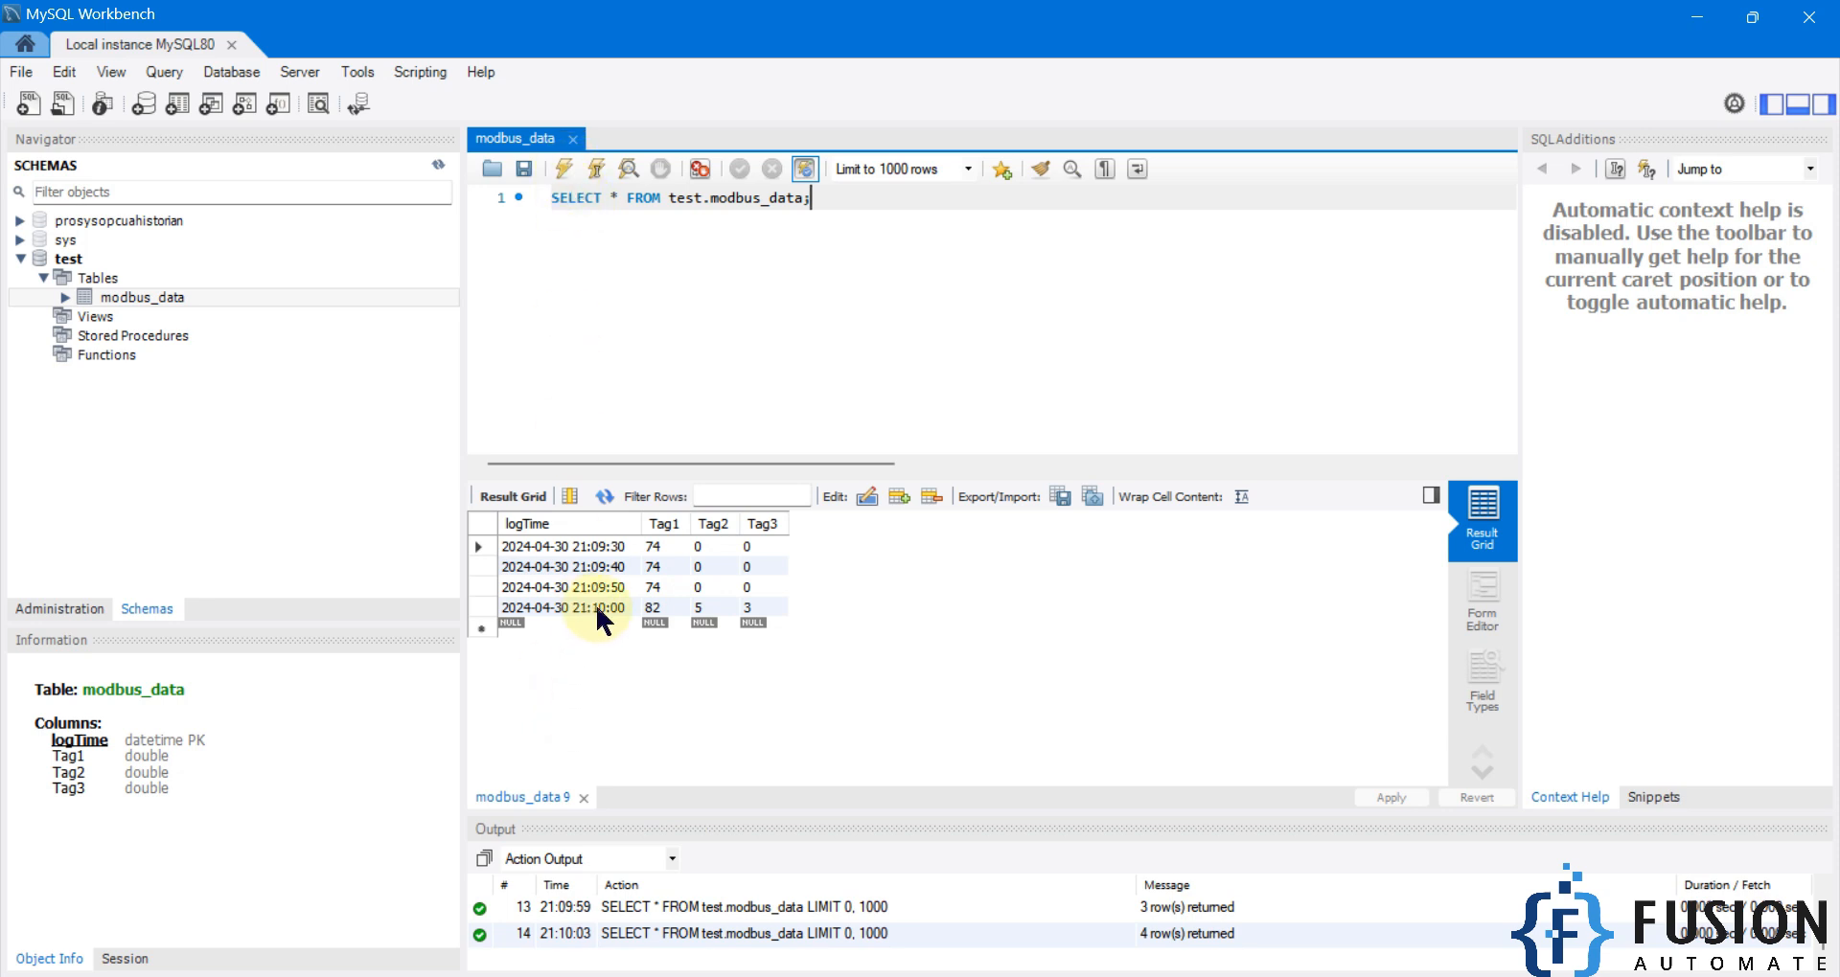
left_click(565, 170)
left_click(564, 172)
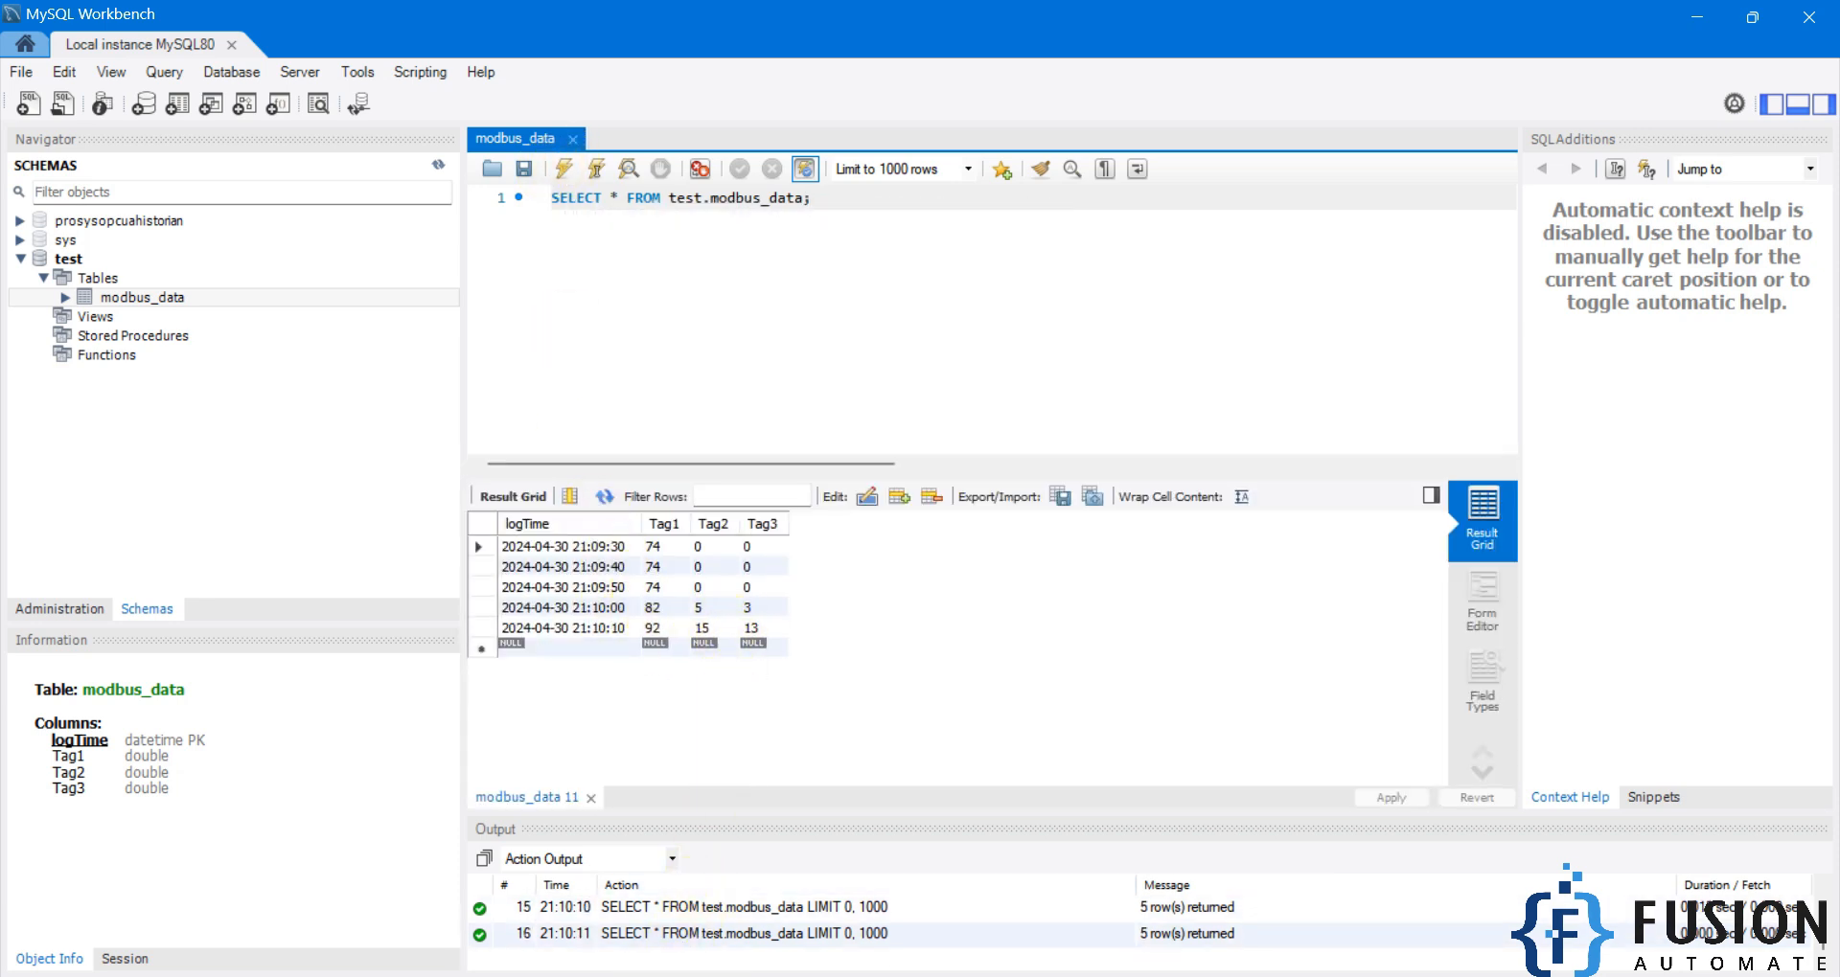
left_click(655, 976)
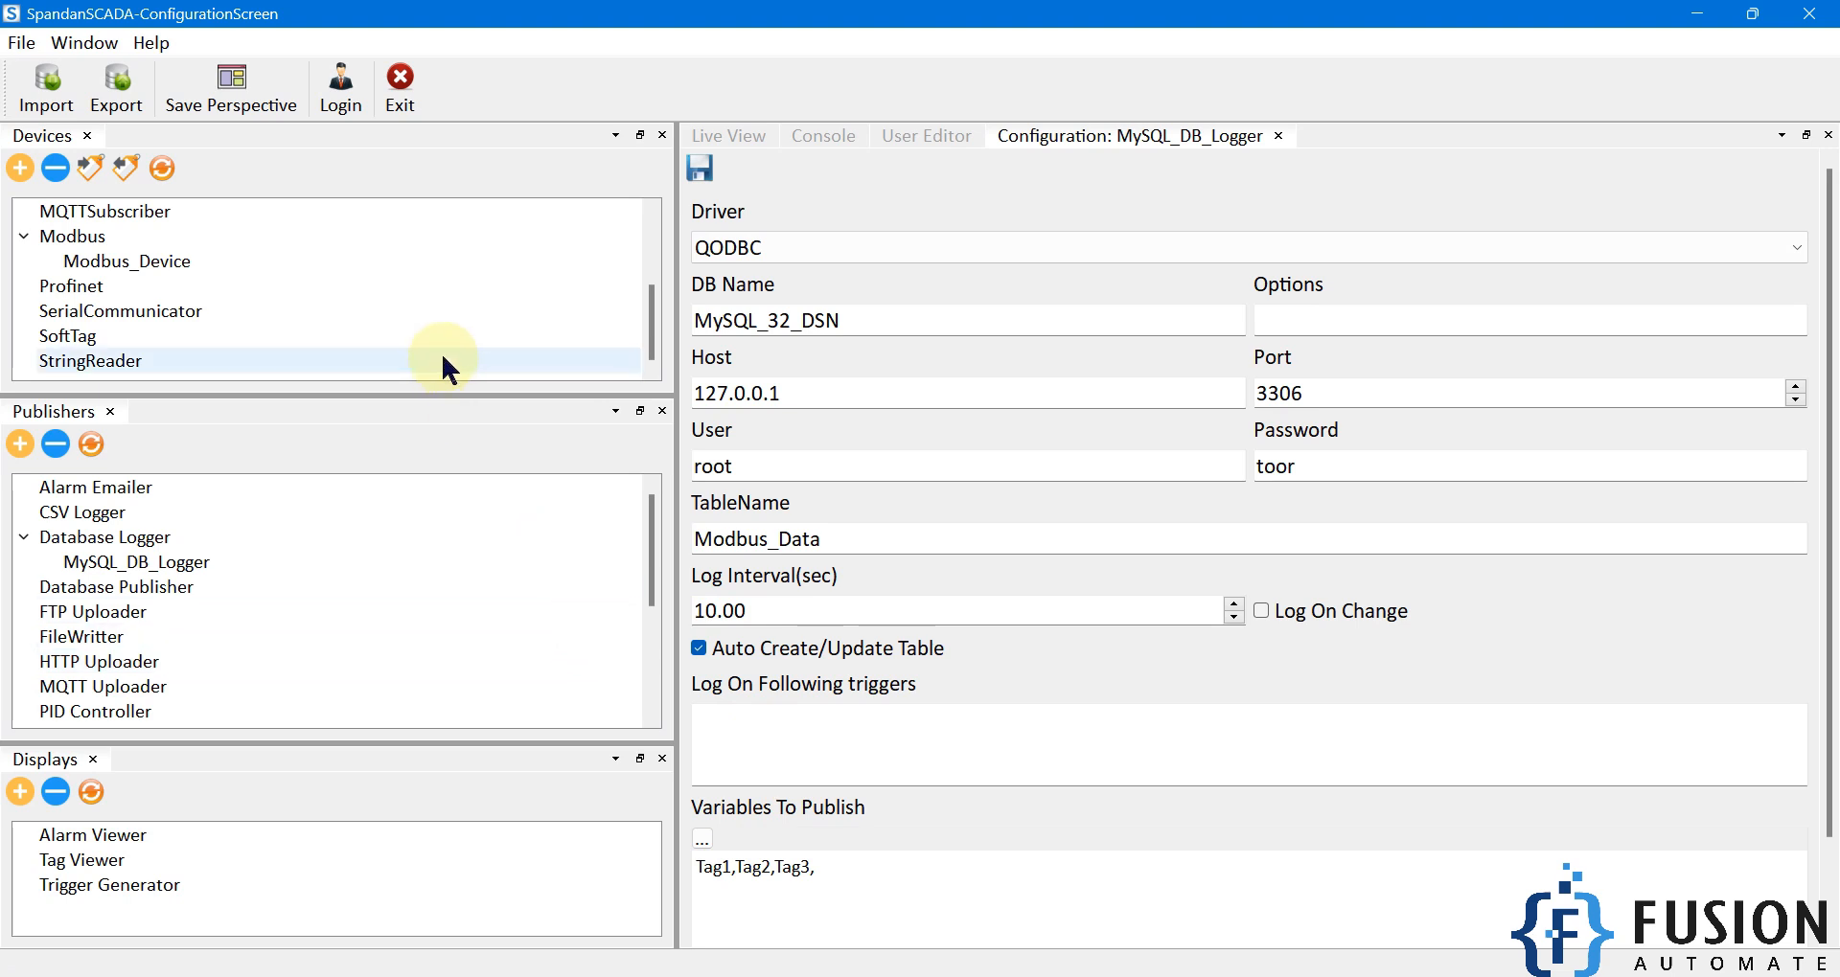
Check Modbus_Device's live tag values, then open the MySQL_DB_Logger publisher configuration.
left_click(143, 262)
double_click(140, 257)
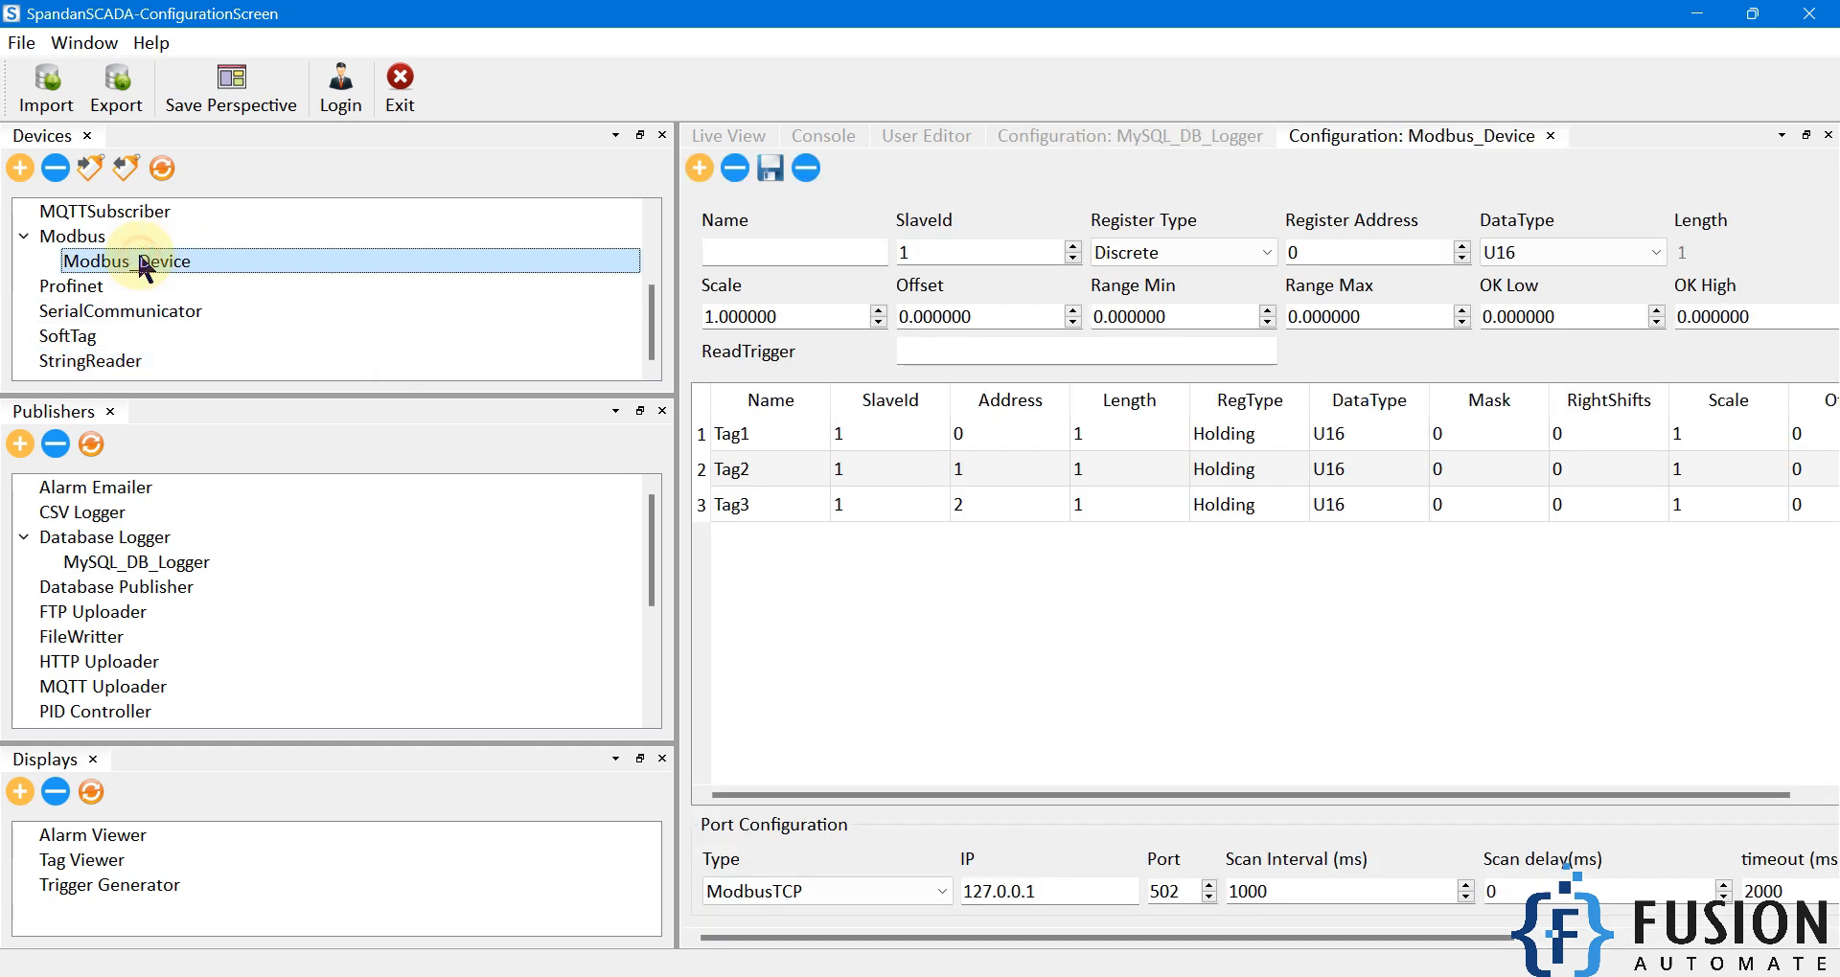
left_click(696, 136)
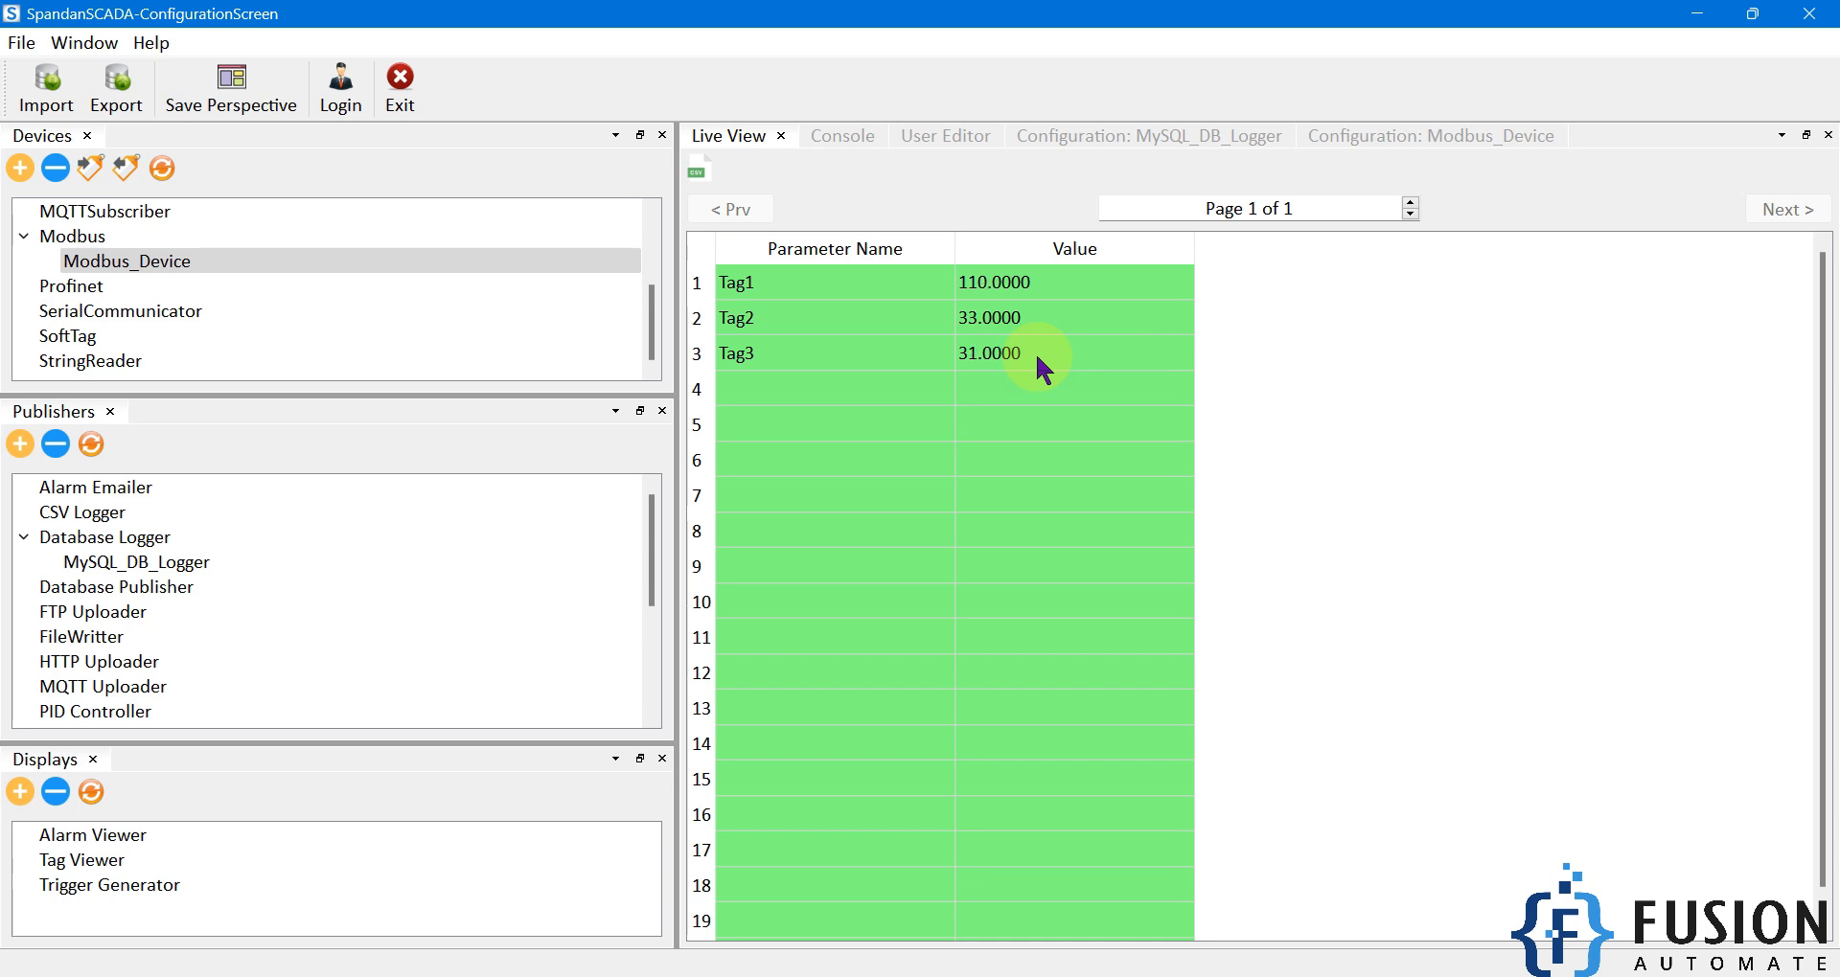
double_click(135, 563)
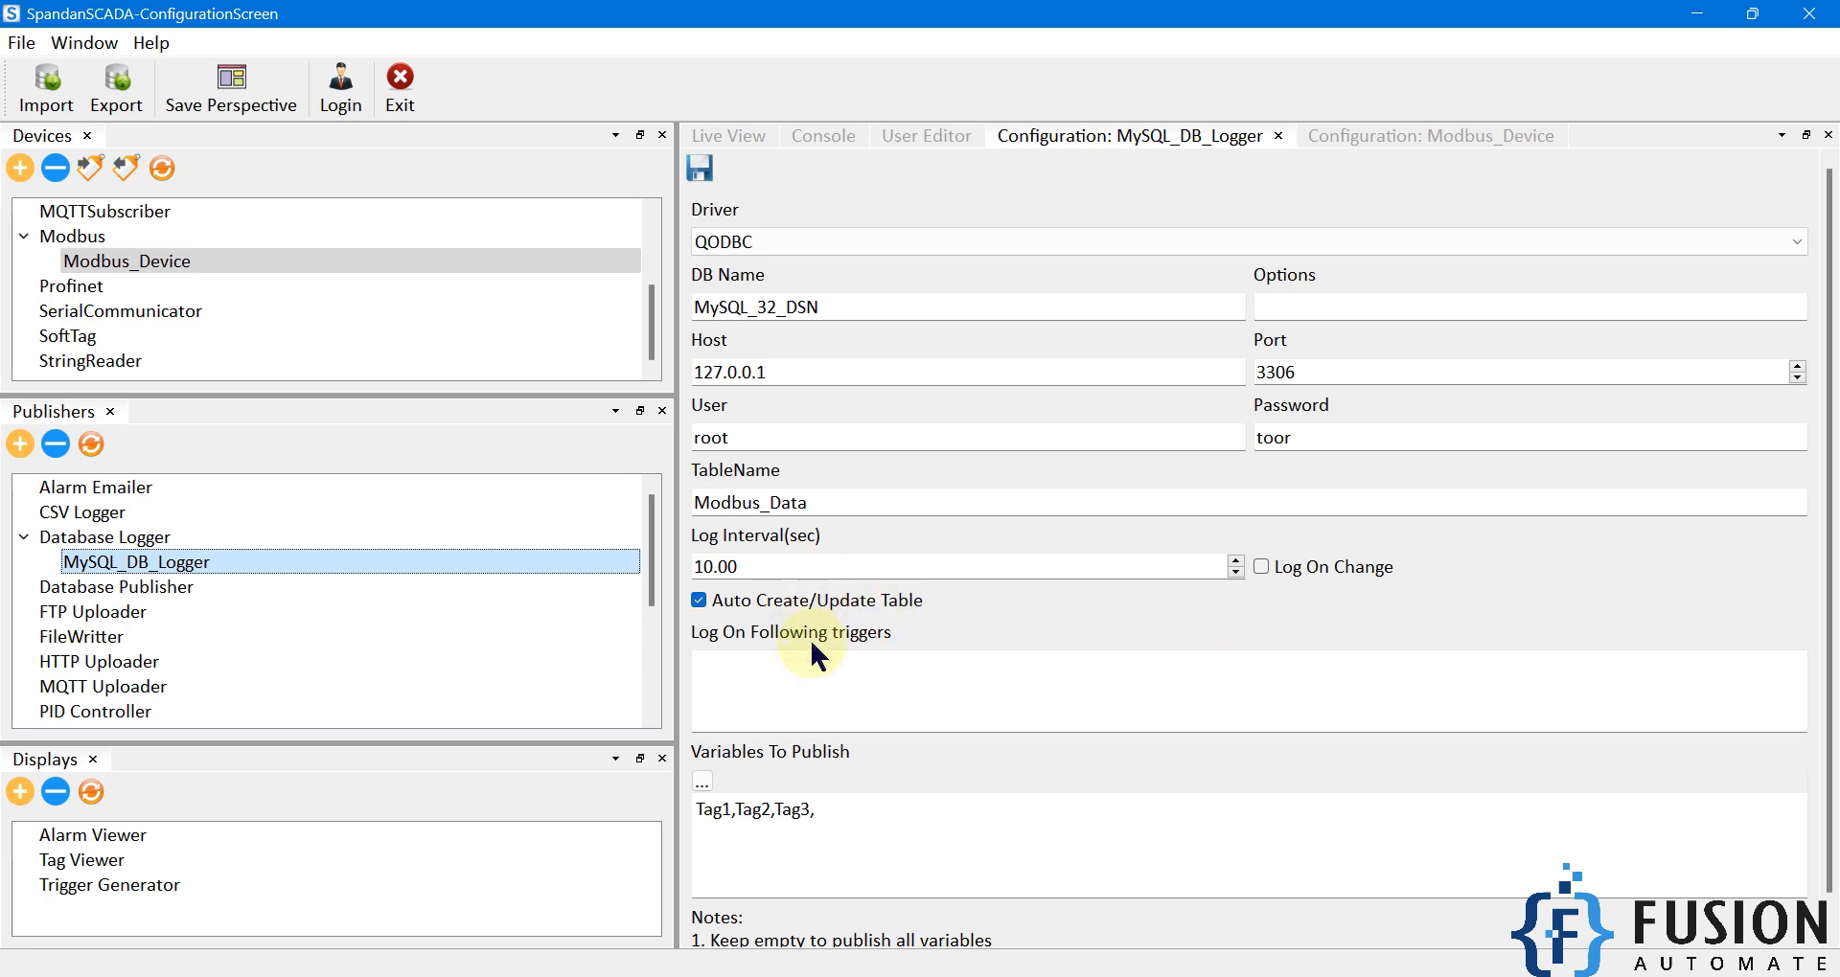
Review the 10.00 value in MySQL_DB_Logger's Log Interval(sec) field, then deselect it.
left_click(743, 566)
left_click_drag(742, 567, 657, 571)
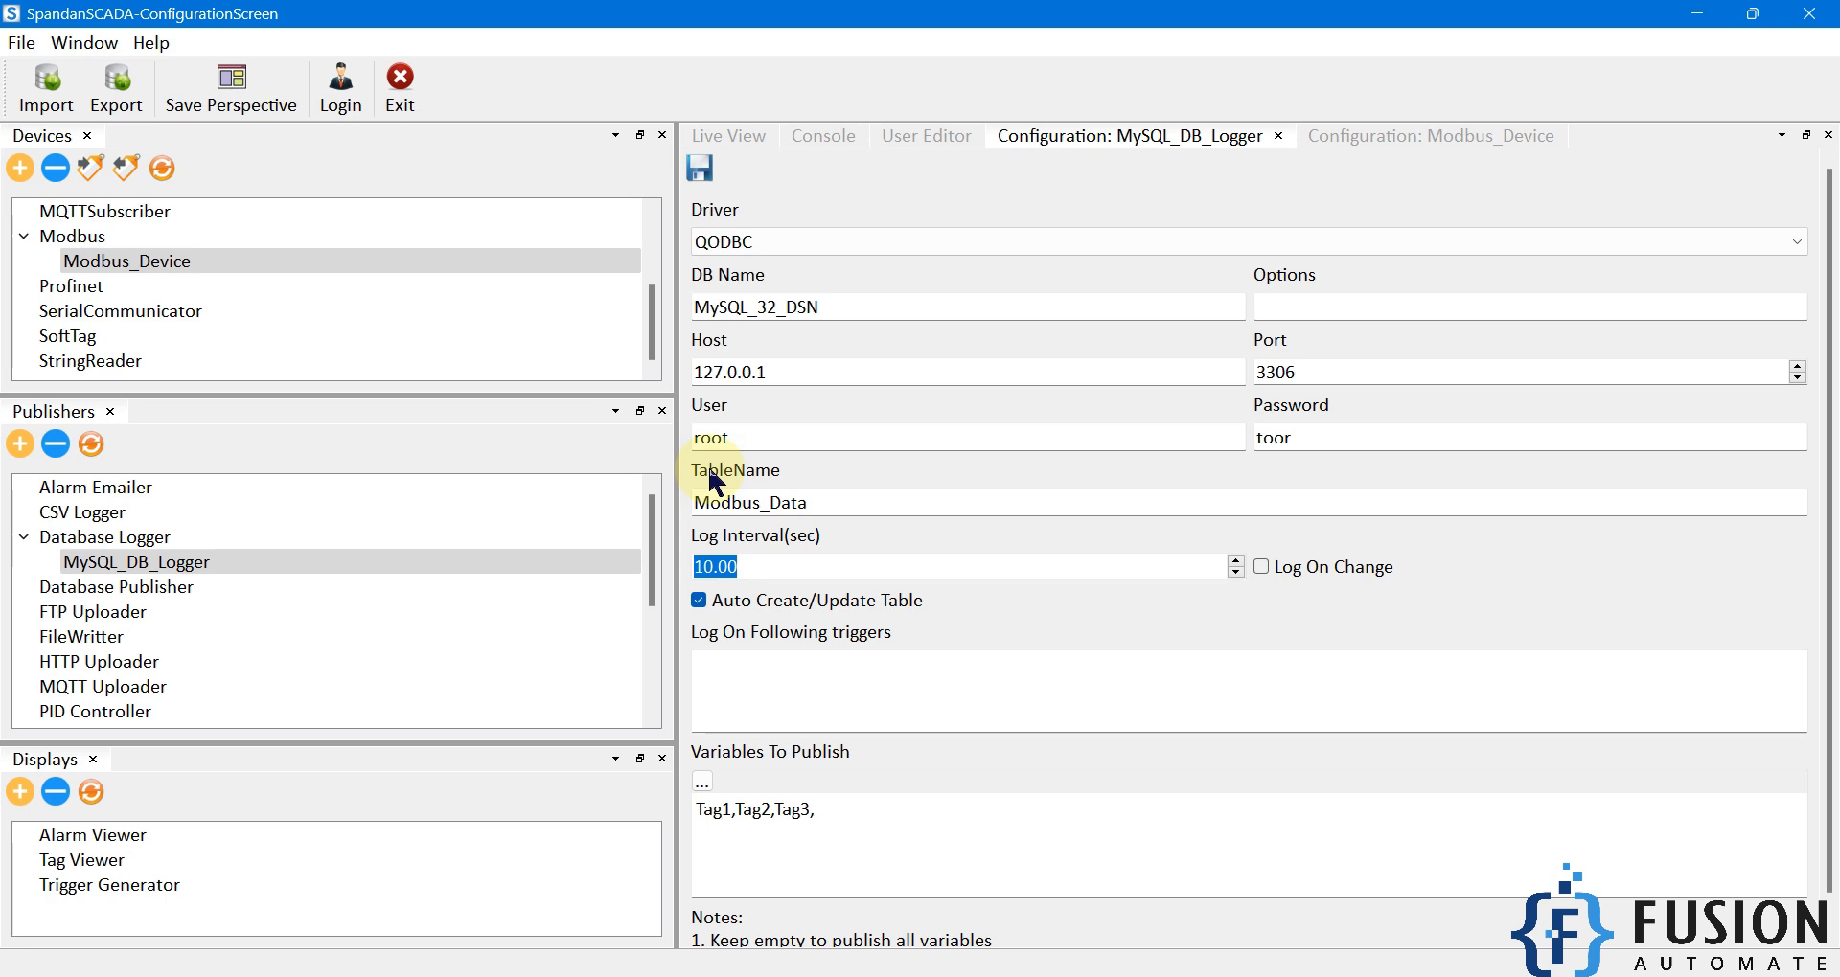
left_click_drag(752, 568, 692, 568)
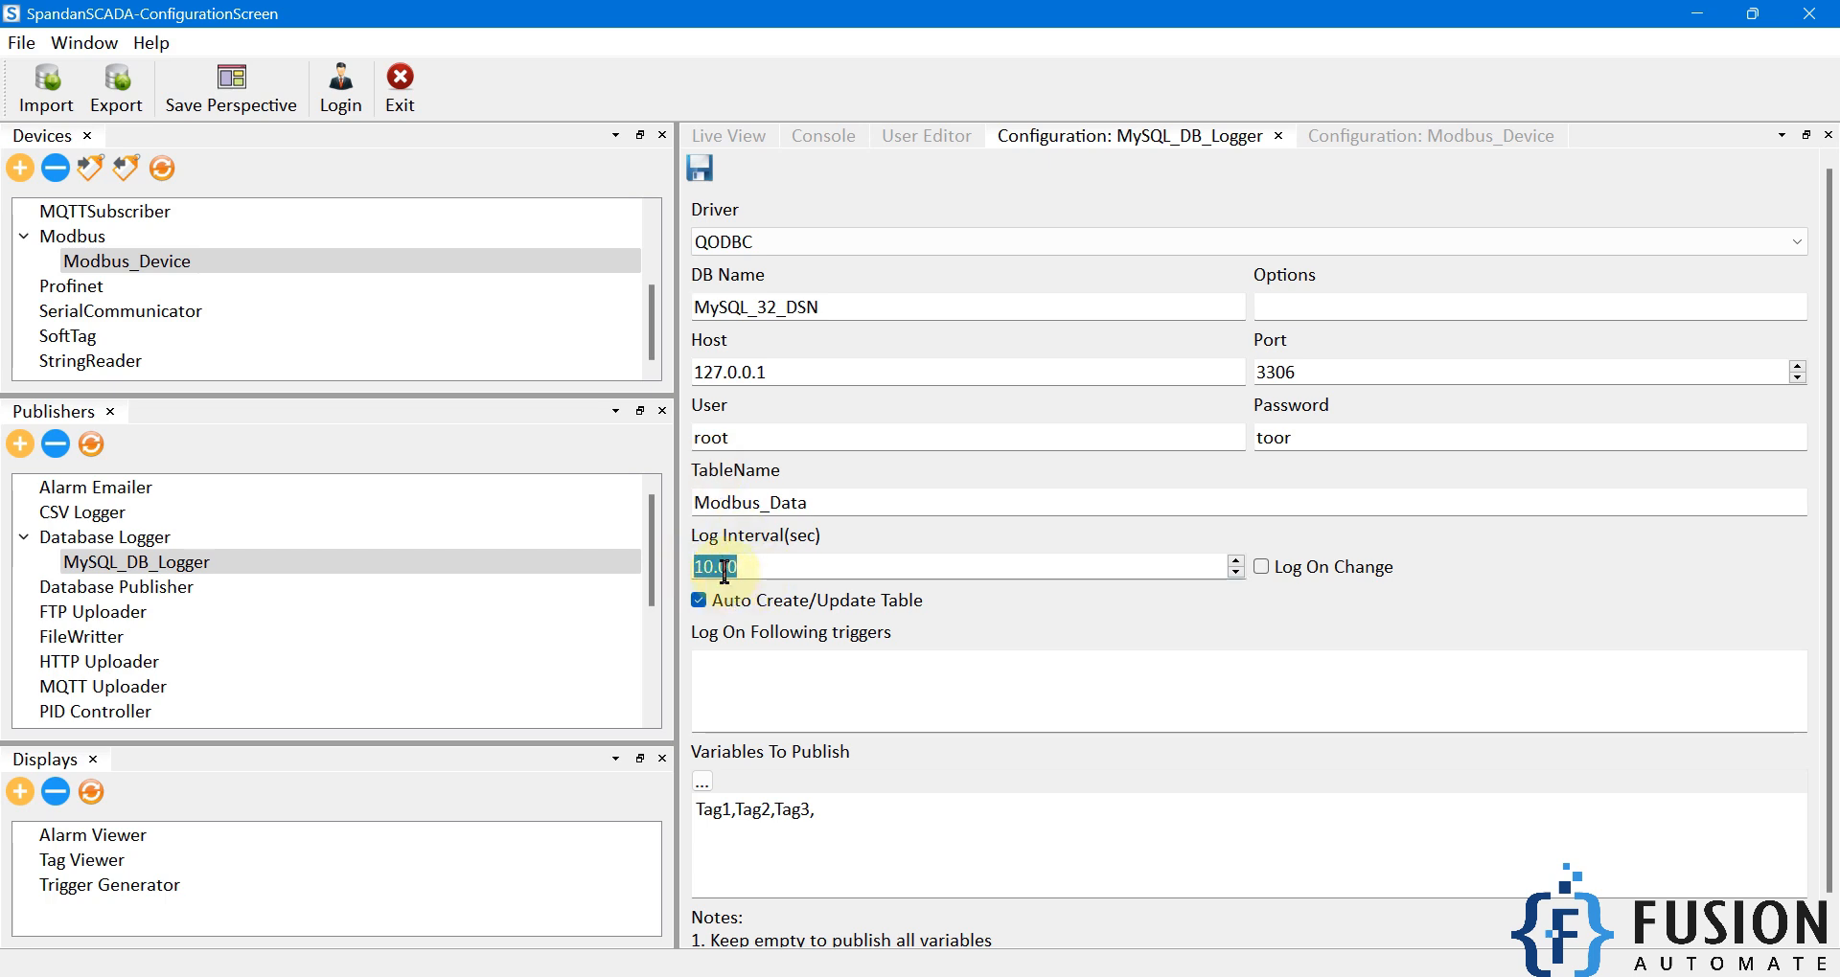
left_click(1194, 638)
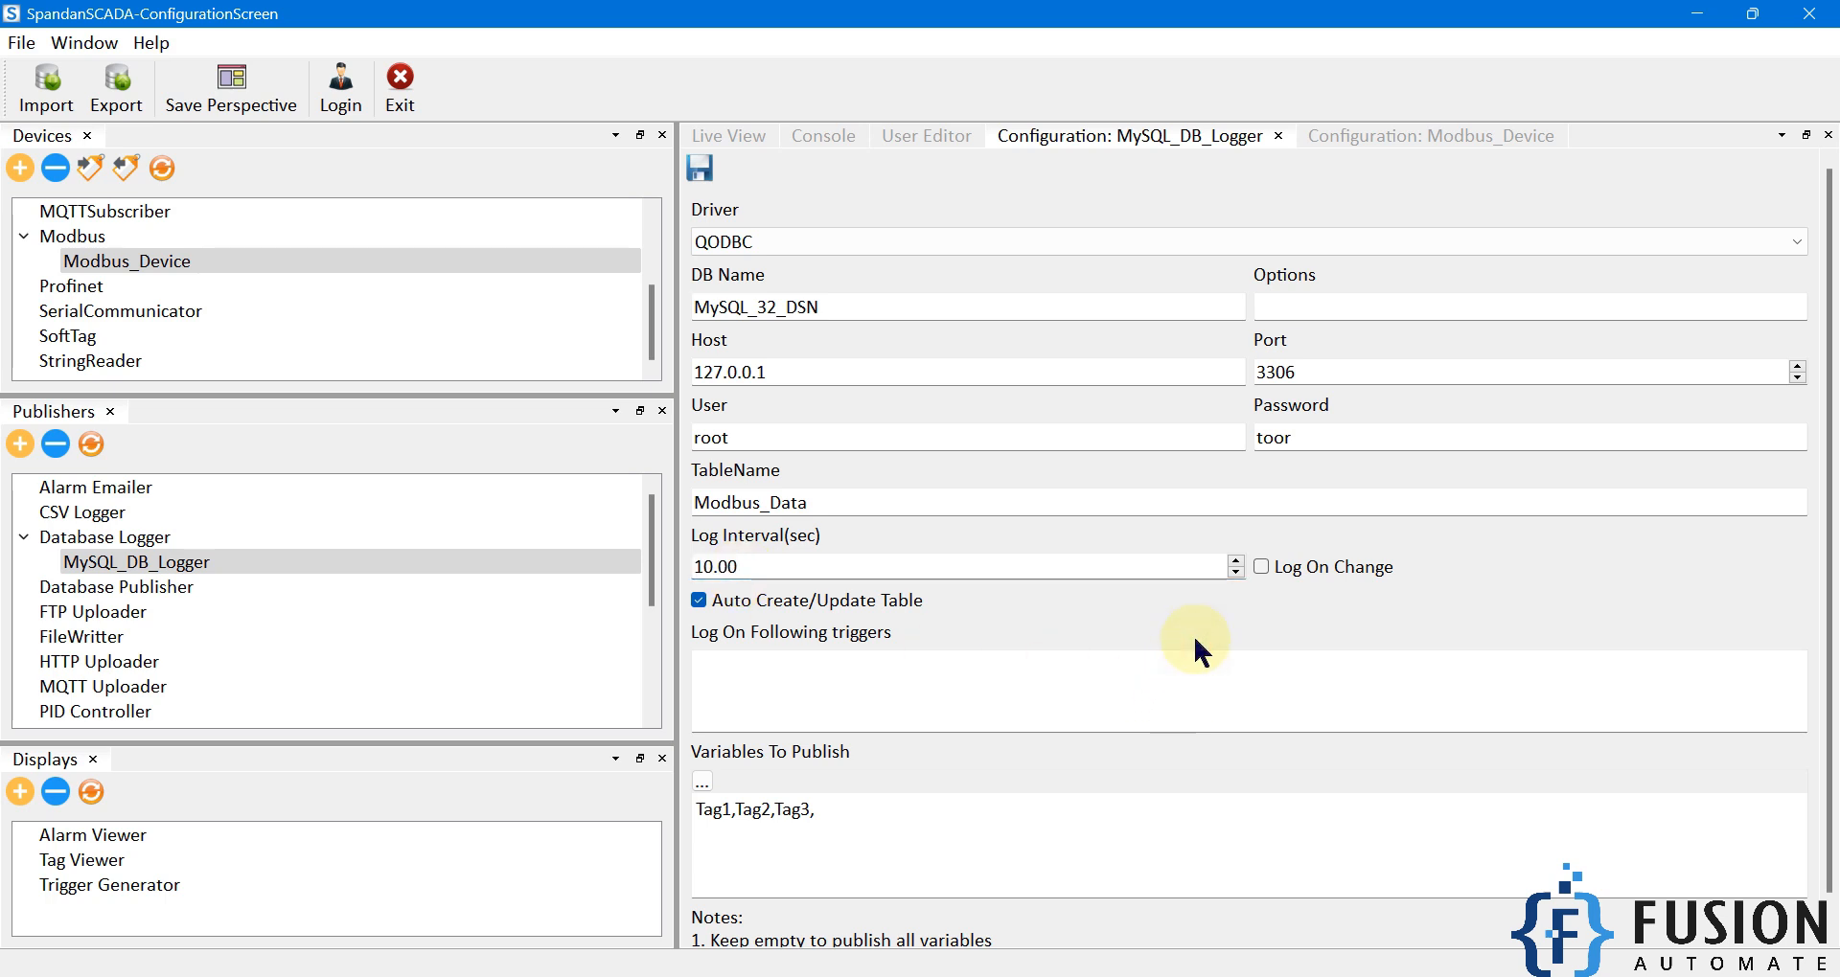
Move the SCADA window aside and refresh modbus_data to show 12 rows through 21:11:20 (162, 85, 83).
left_click_drag(783, 9, 1135, 225)
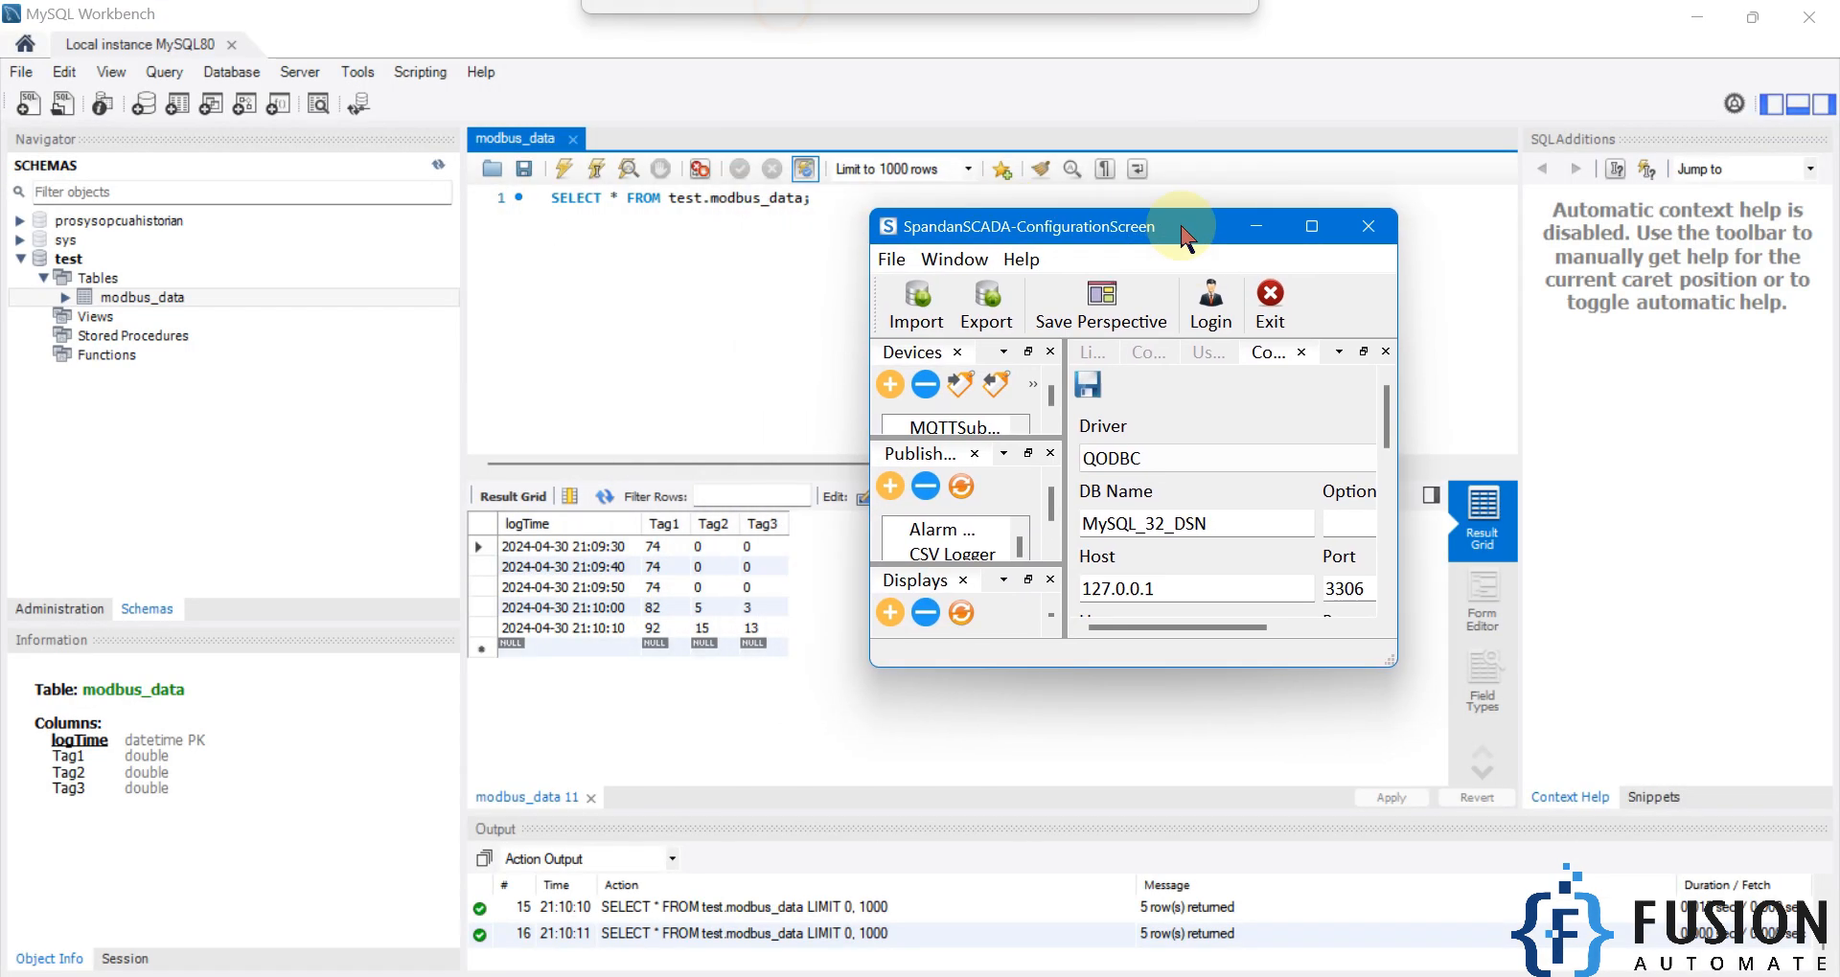
left_click(1325, 226)
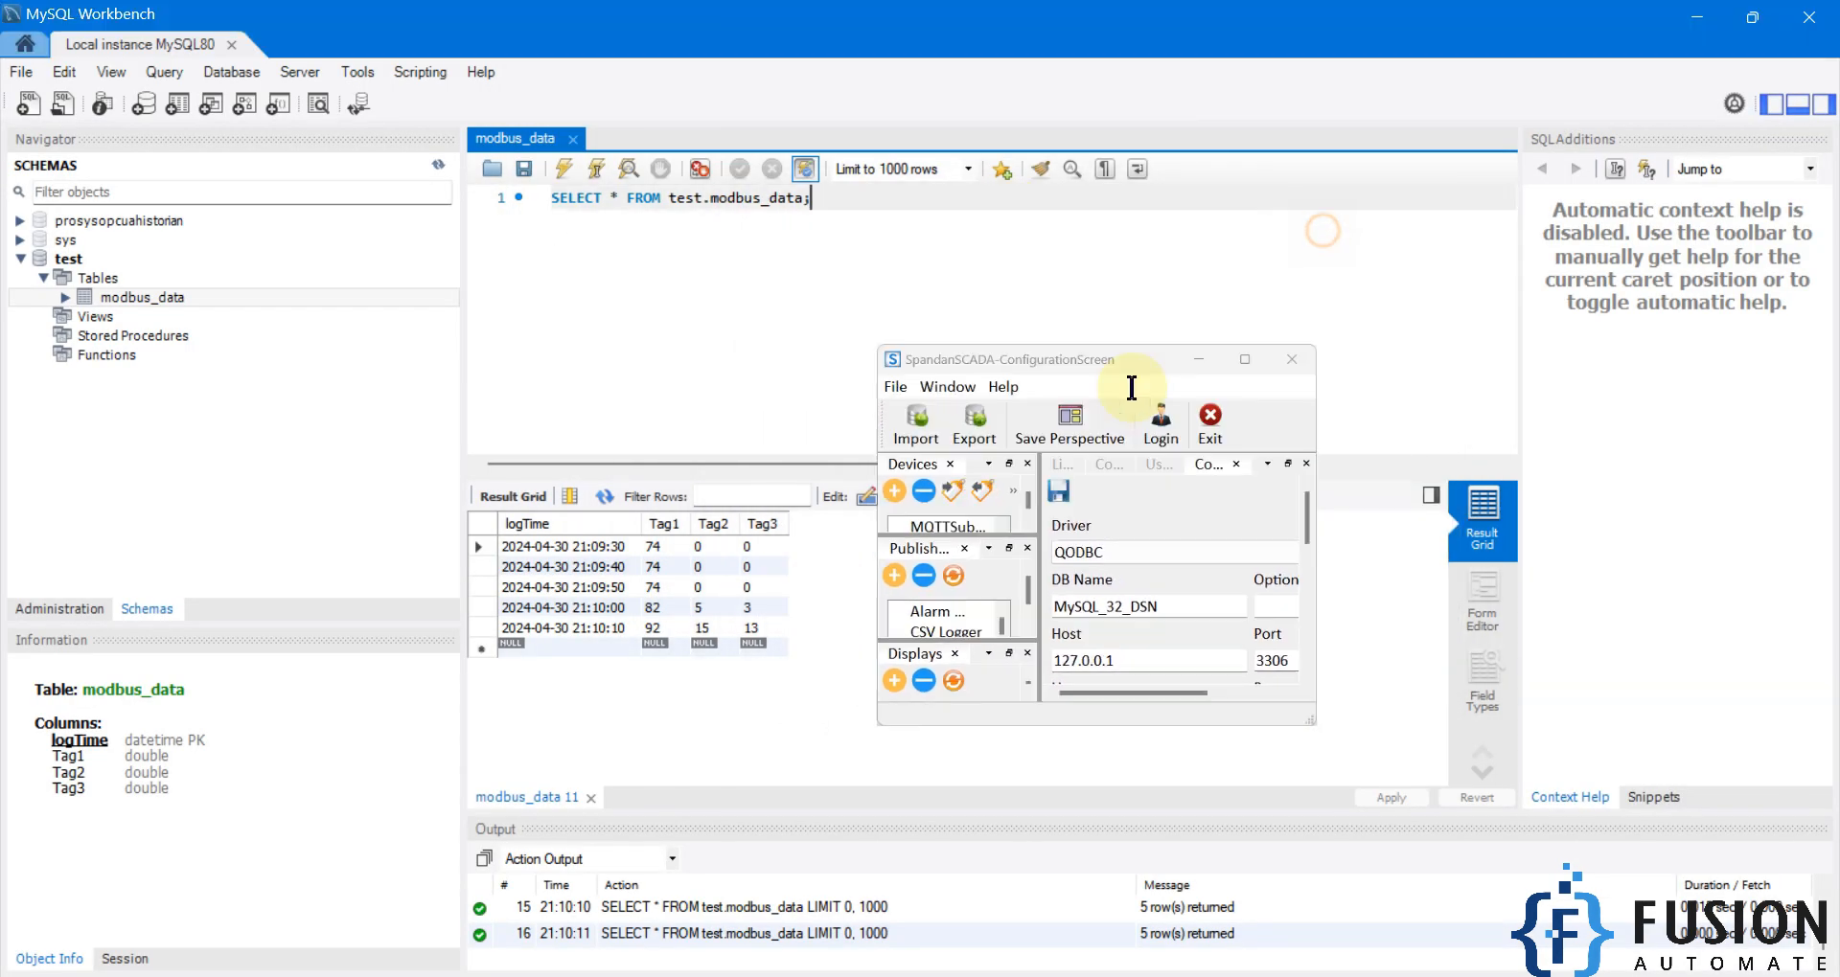
left_click(566, 171)
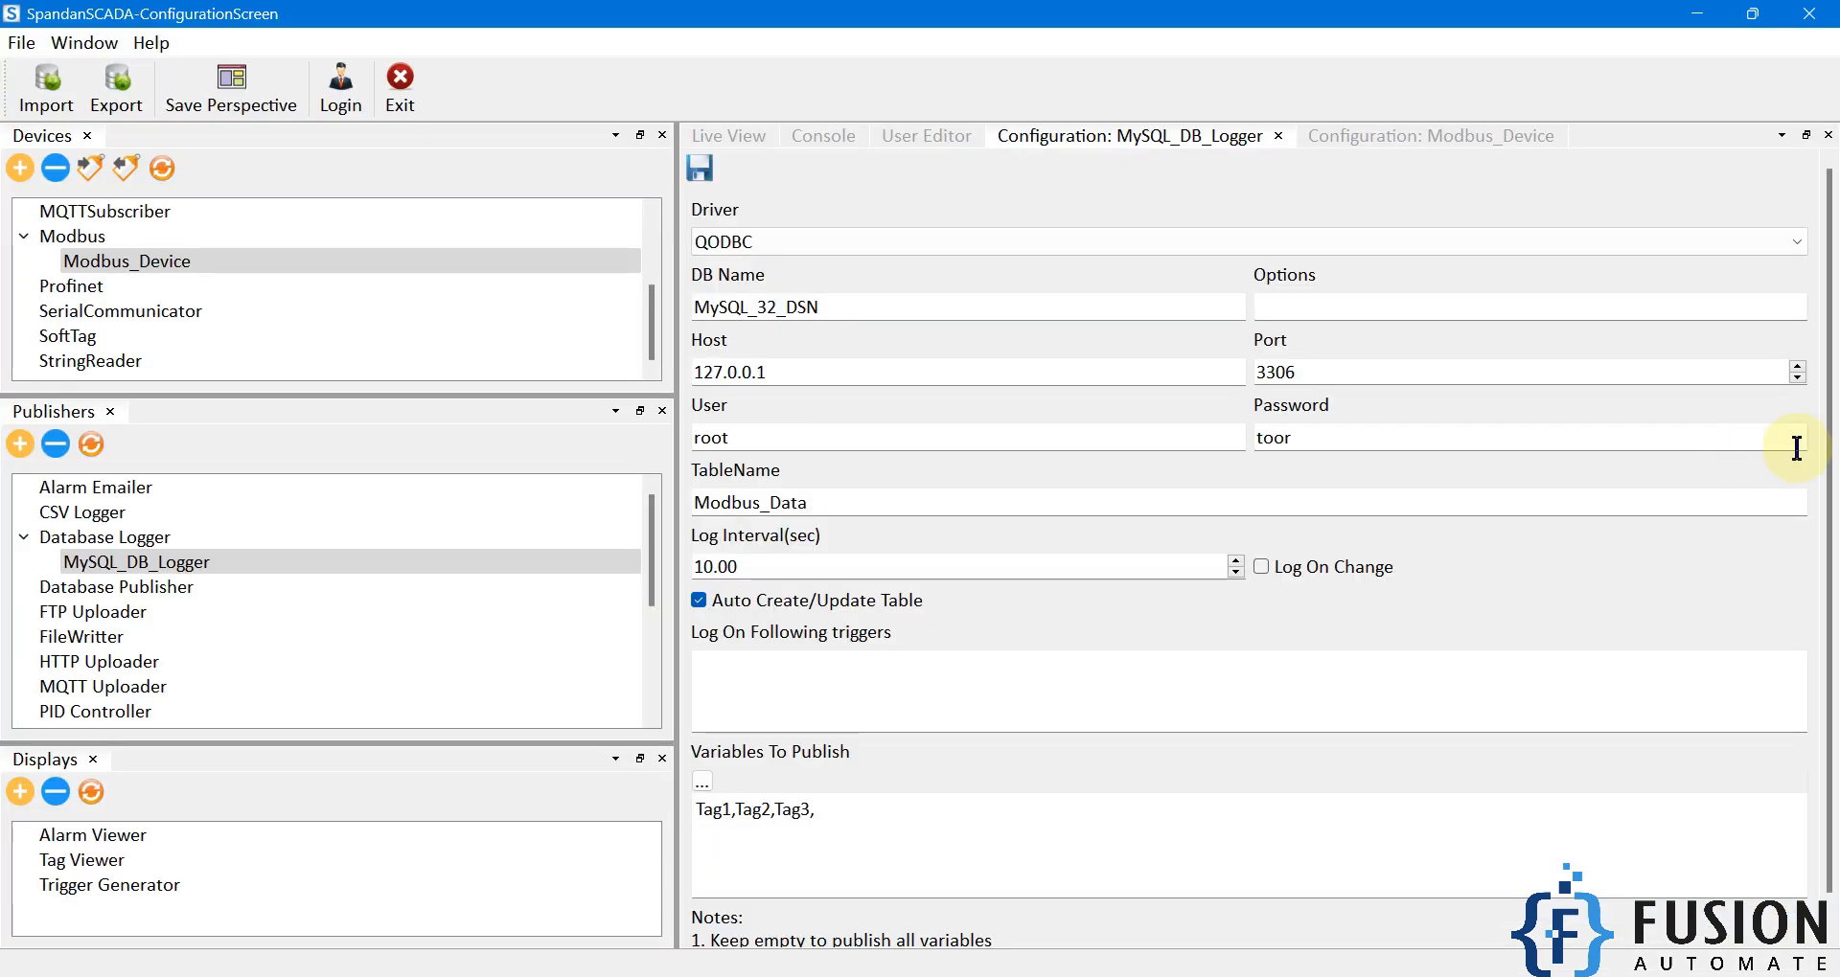
left_click_drag(1825, 442, 1830, 532)
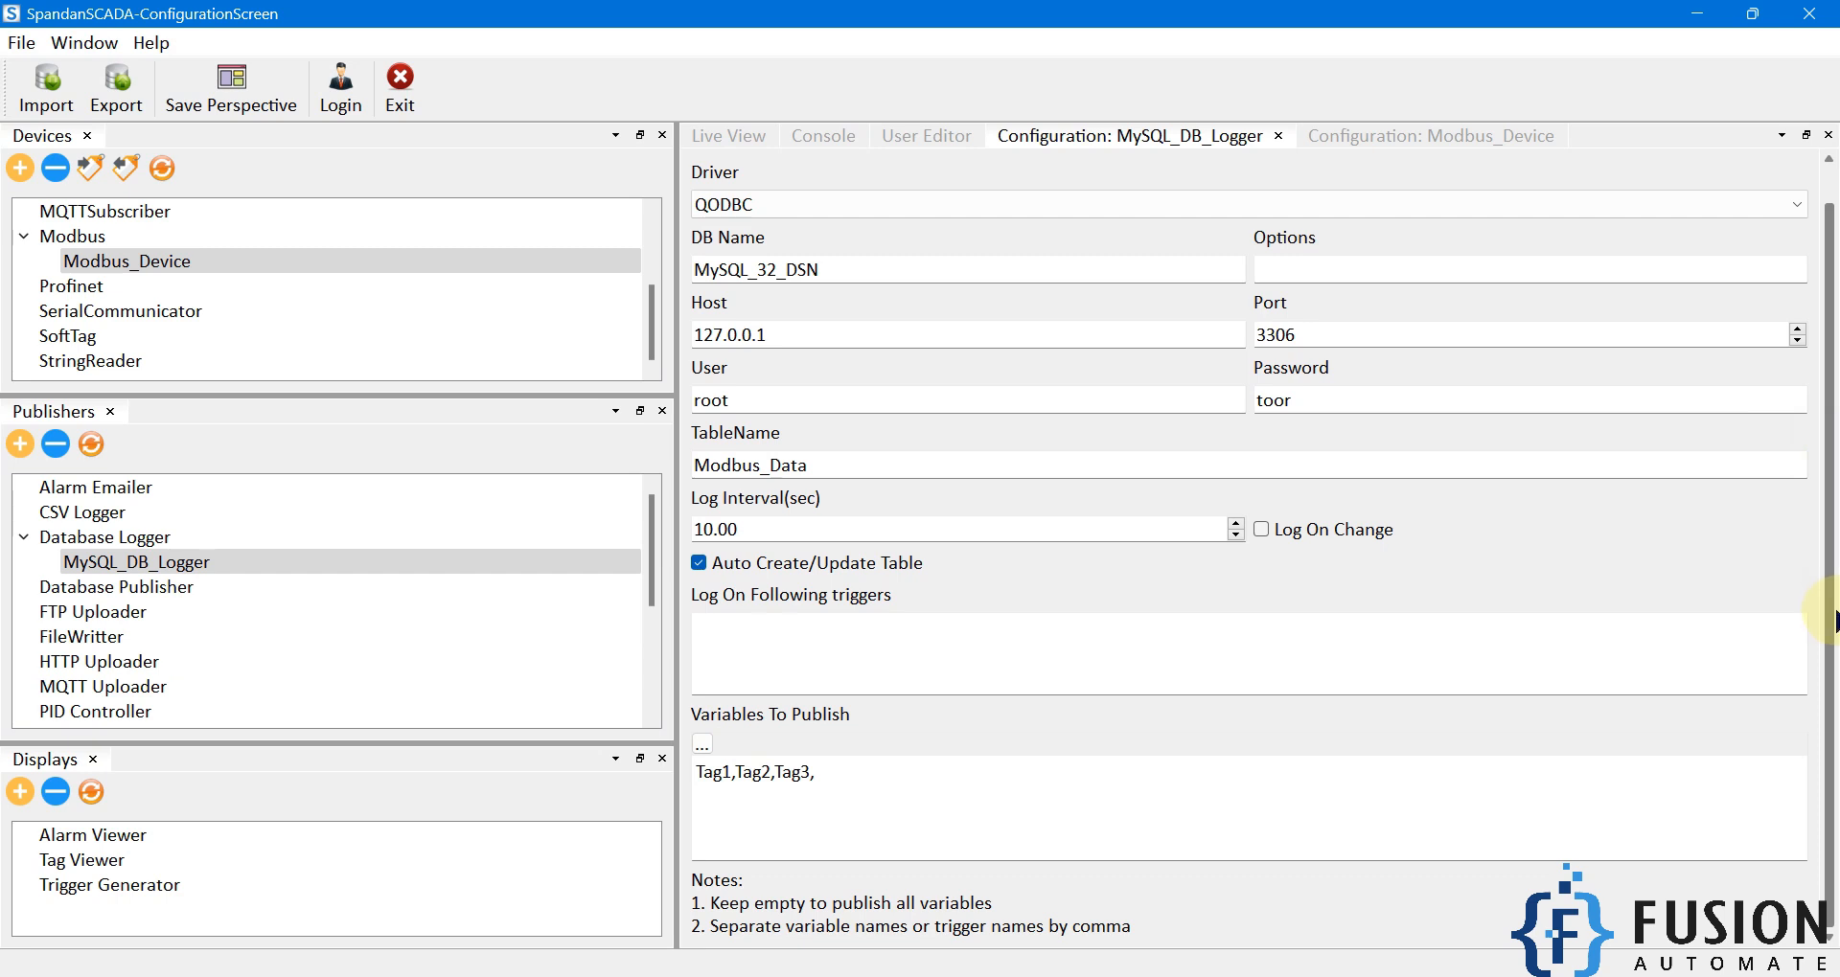
Close the ODBC Administrator, confirm 17 rows through 21:12:10, then minimise SCADA, Workbench and Modbus Slave.
left_click_drag(1835, 618, 1833, 527)
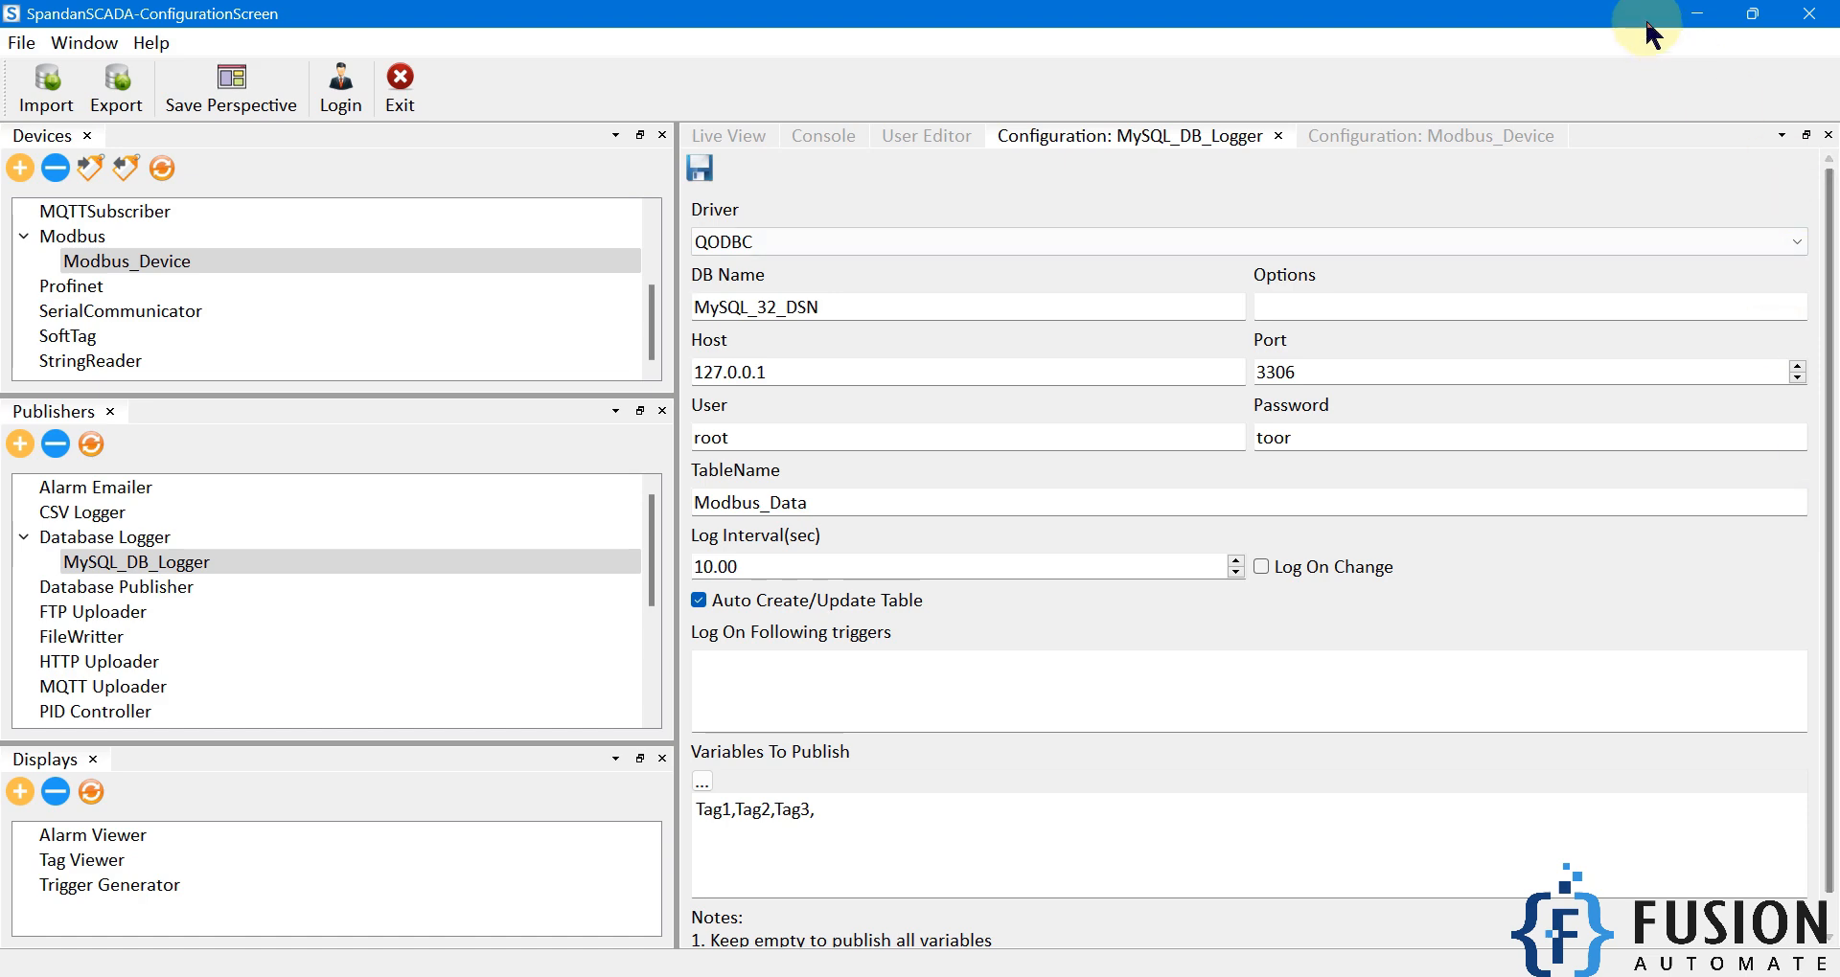
left_click(1696, 14)
left_click(1661, 402)
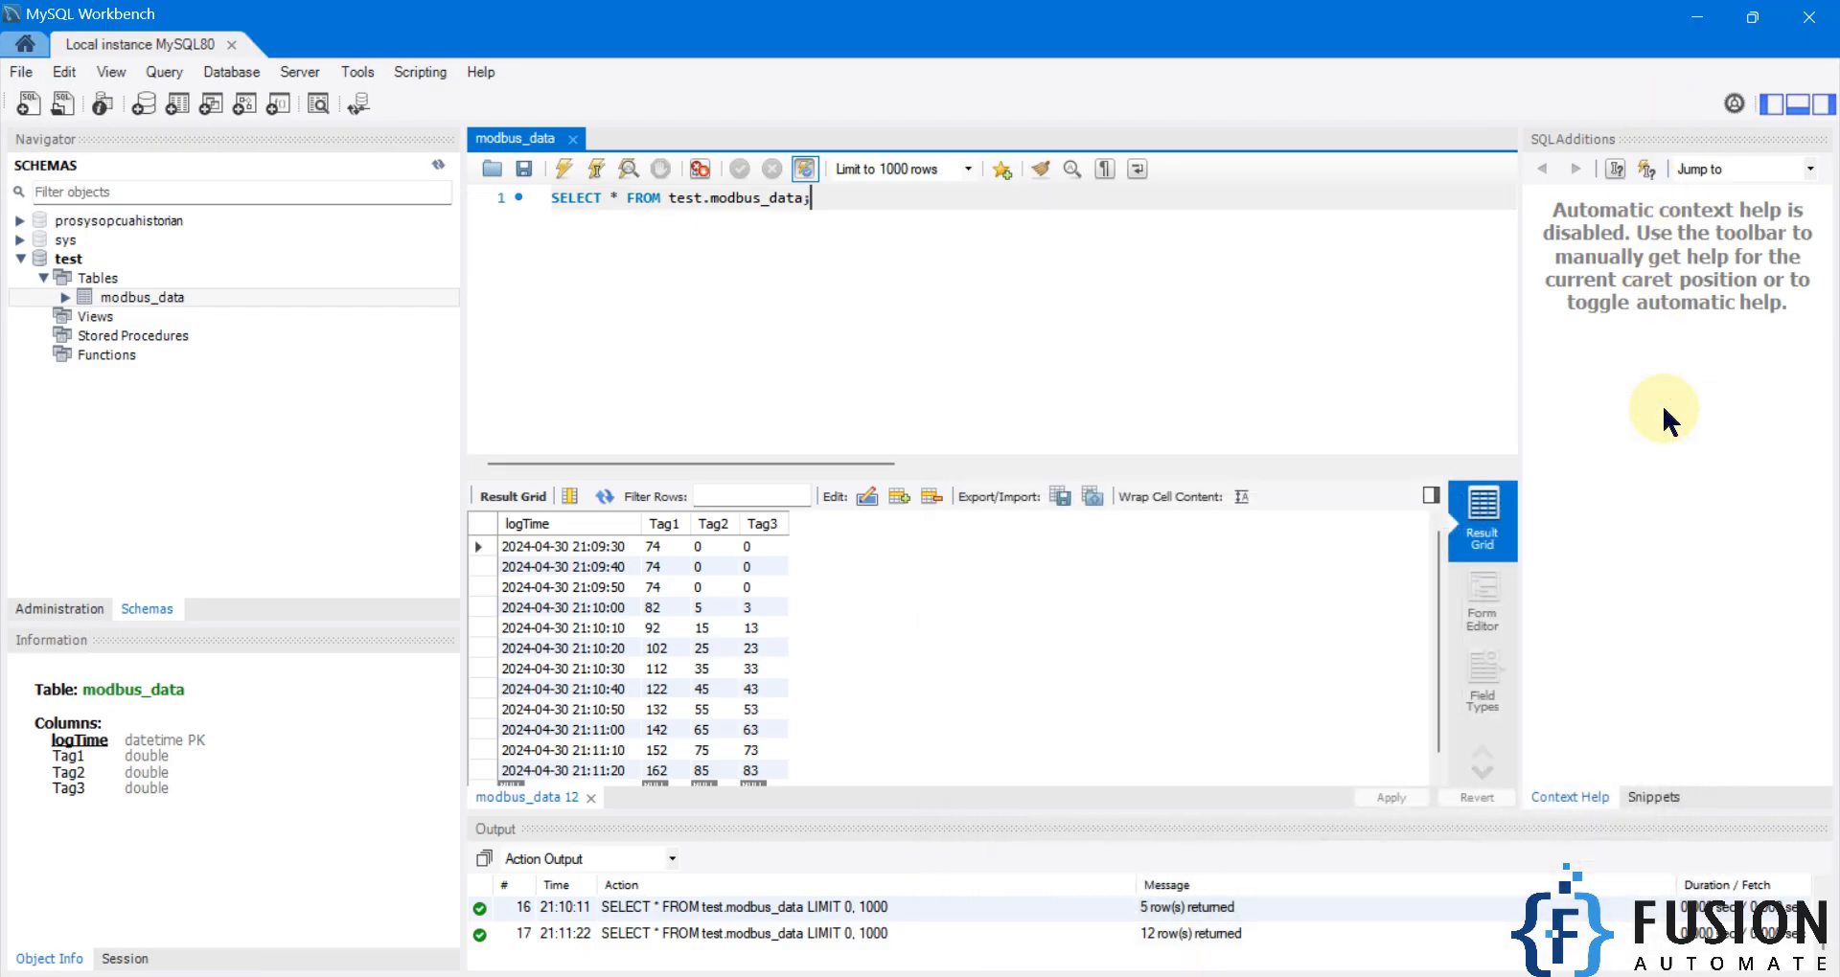
left_click(594, 170)
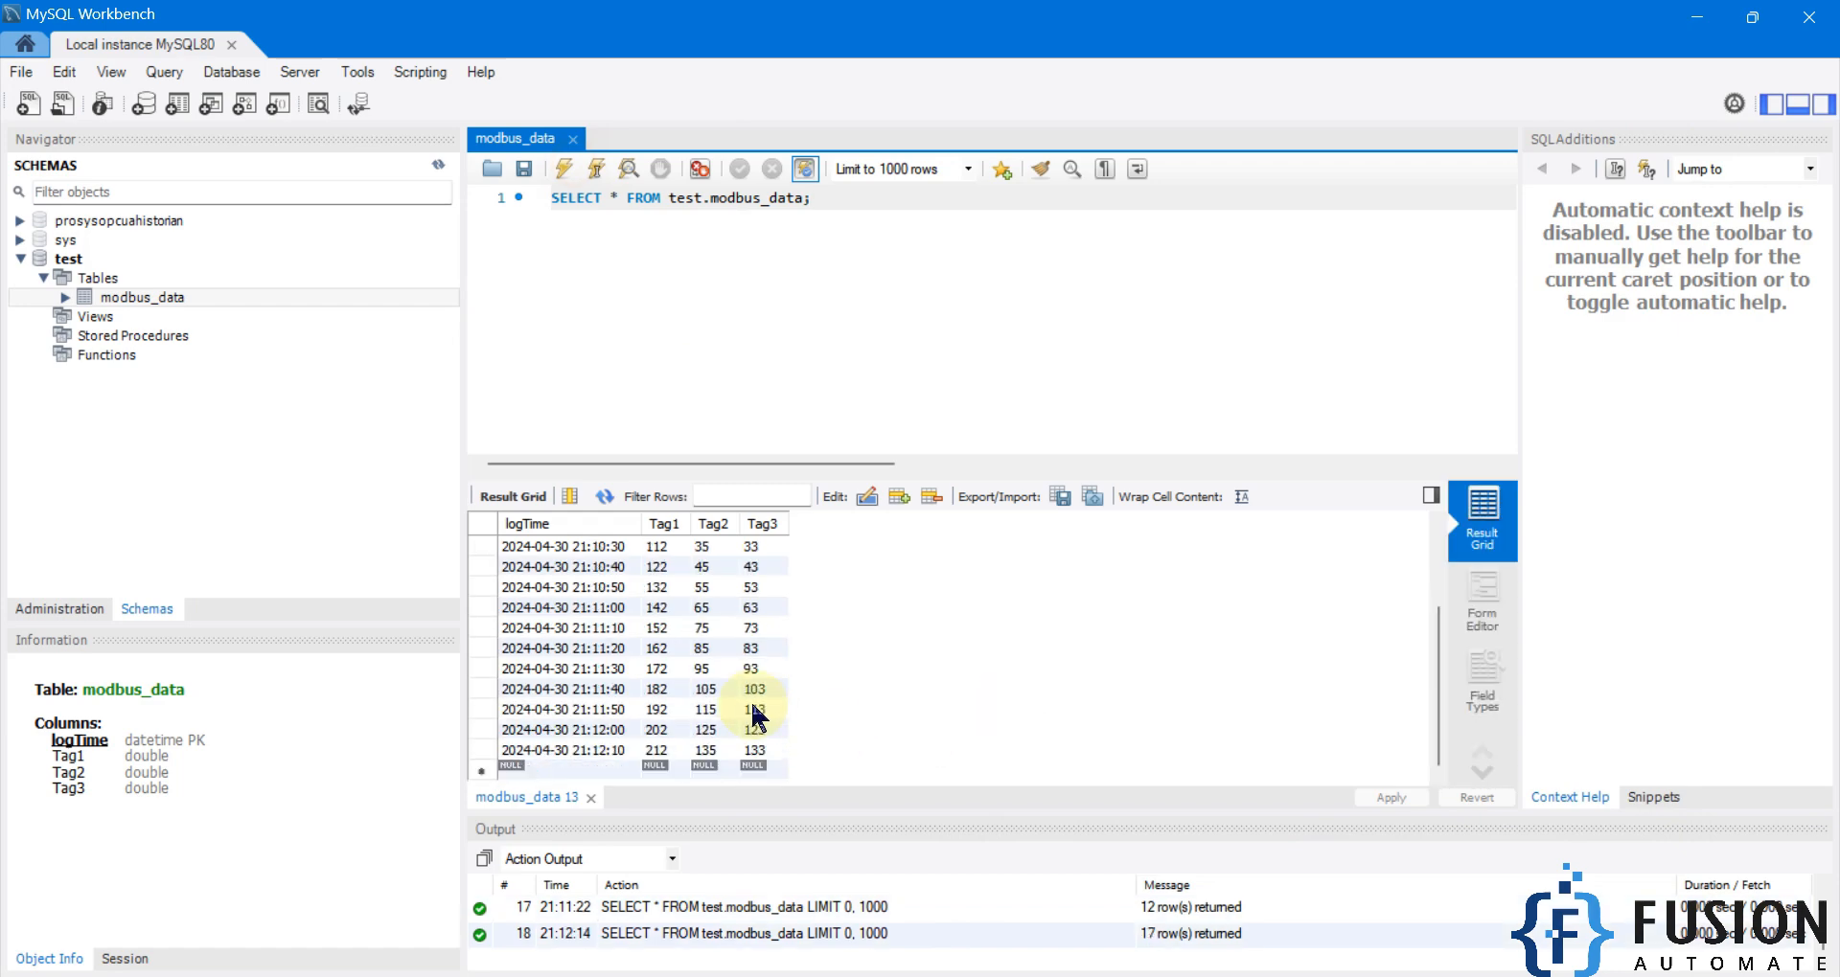
left_click(1696, 13)
left_click(1554, 87)
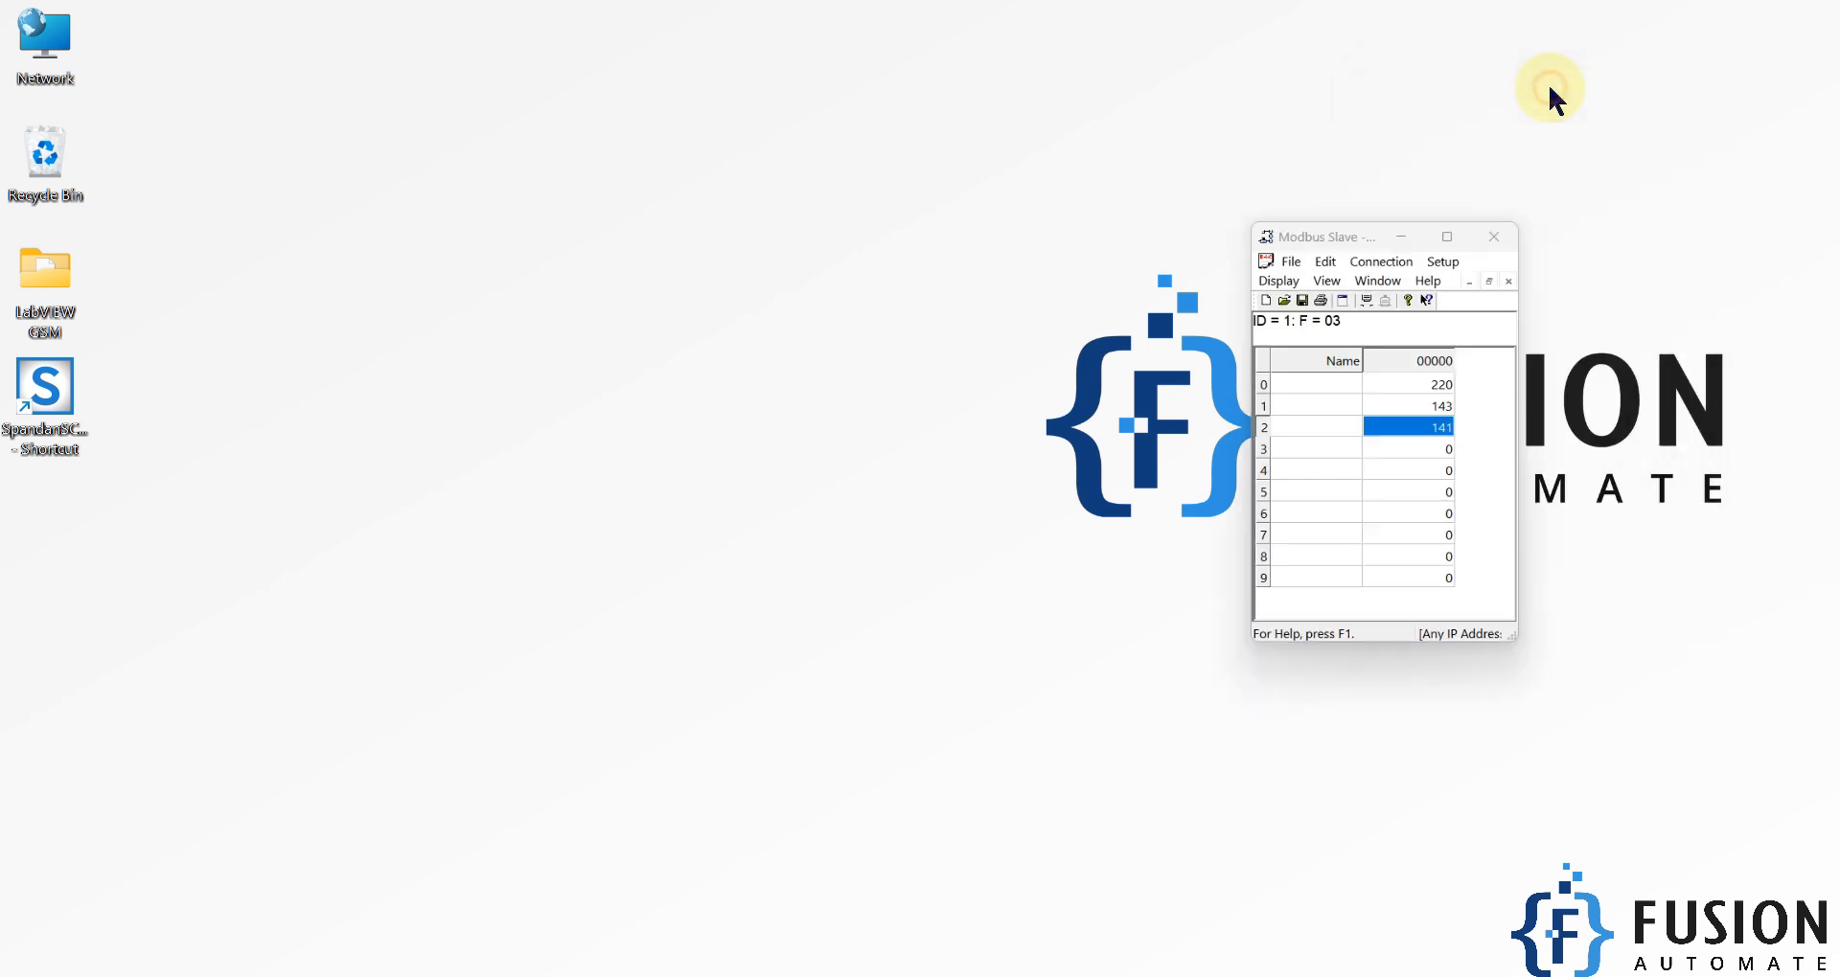